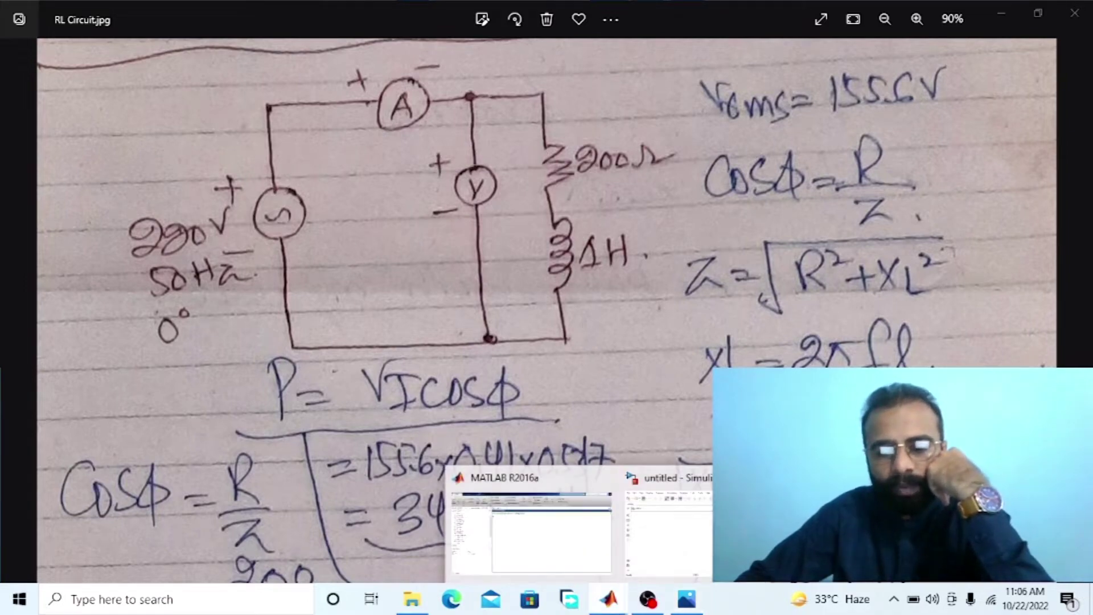
# Run powerlib from the Command Window and place an AC Voltage Source in the model
pyautogui.click(667, 553)
pyautogui.moveTo(611, 596)
pyautogui.click(569, 527)
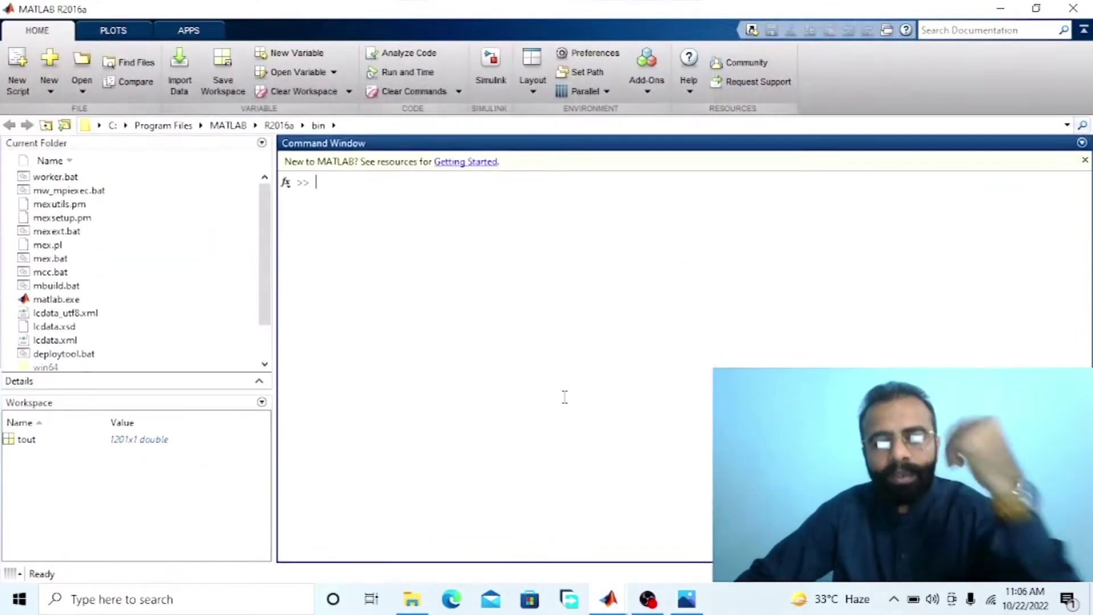
pyautogui.write('rowerlib')
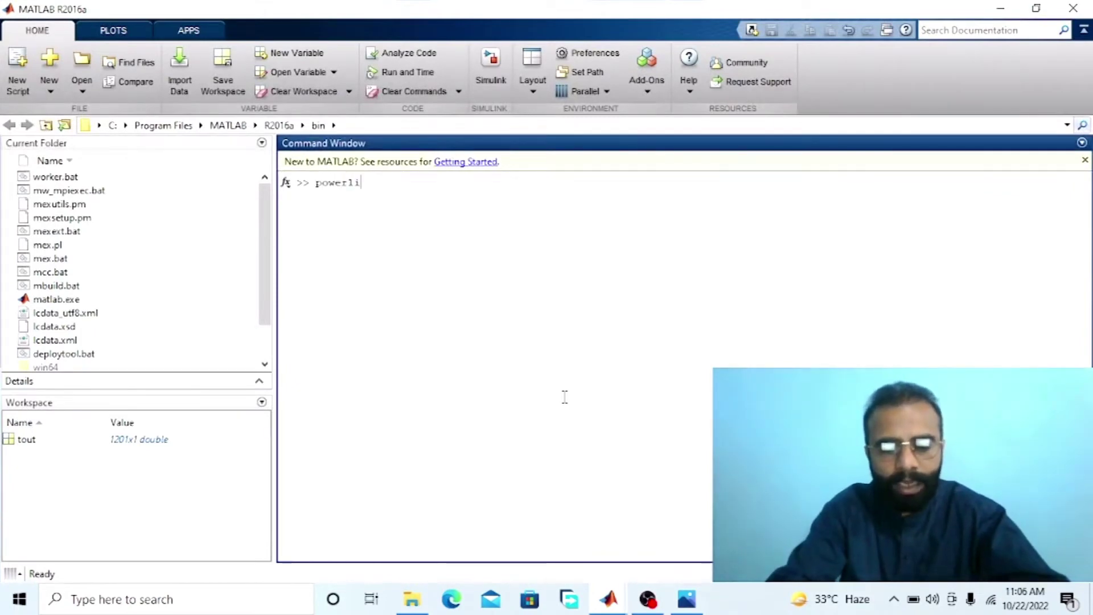
pyautogui.press('Return')
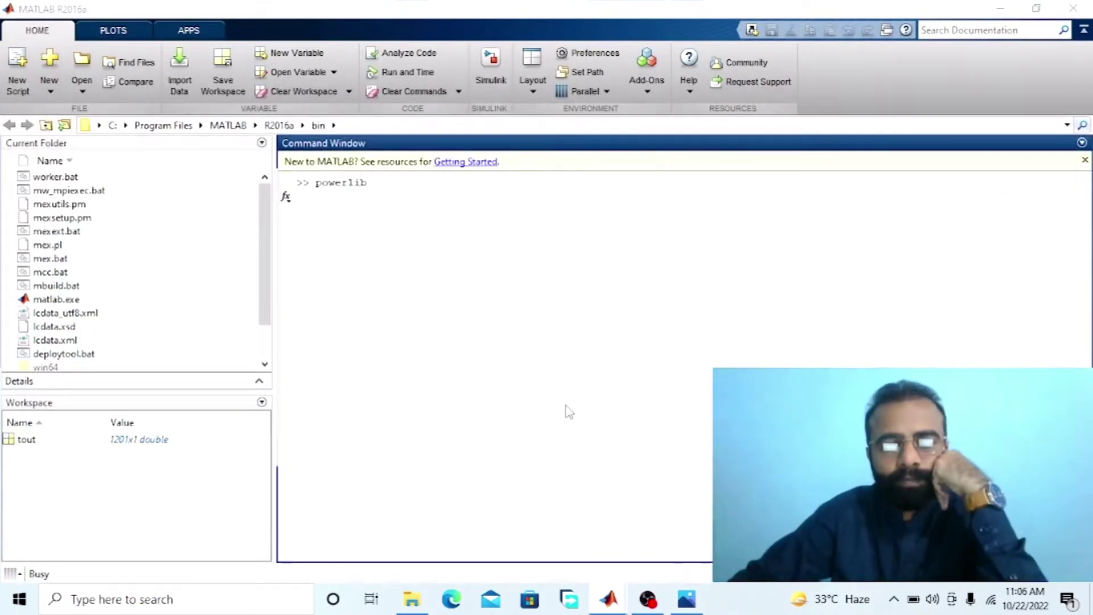
pyautogui.moveTo(201, 453); pyautogui.dragTo(174, 232)
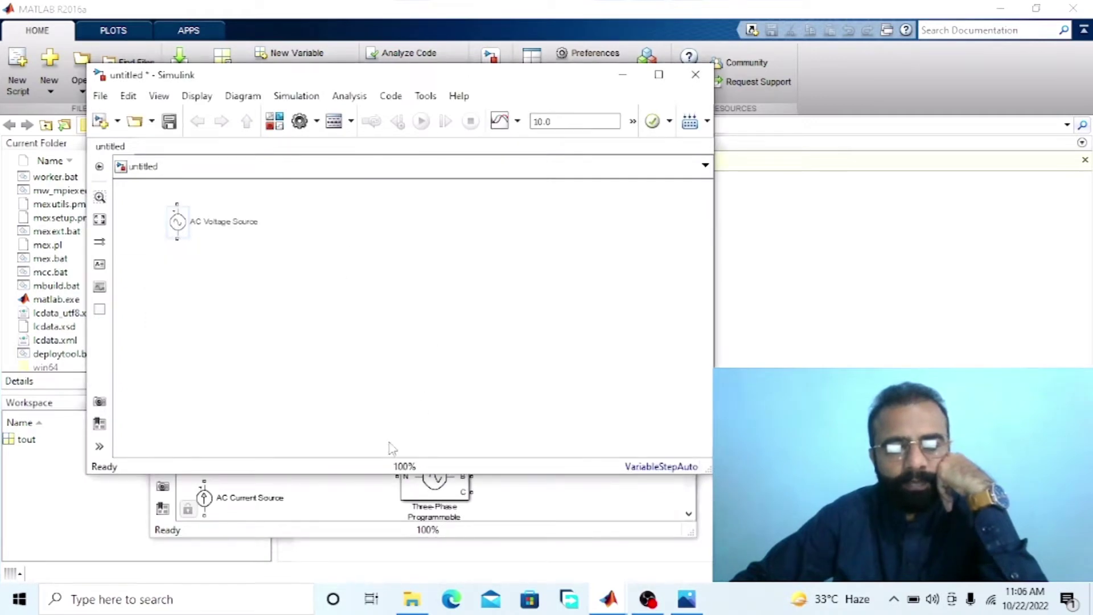
# Add a Ground block and a Series RLC Branch from the Elements library
pyautogui.click(340, 521)
pyautogui.click(310, 300)
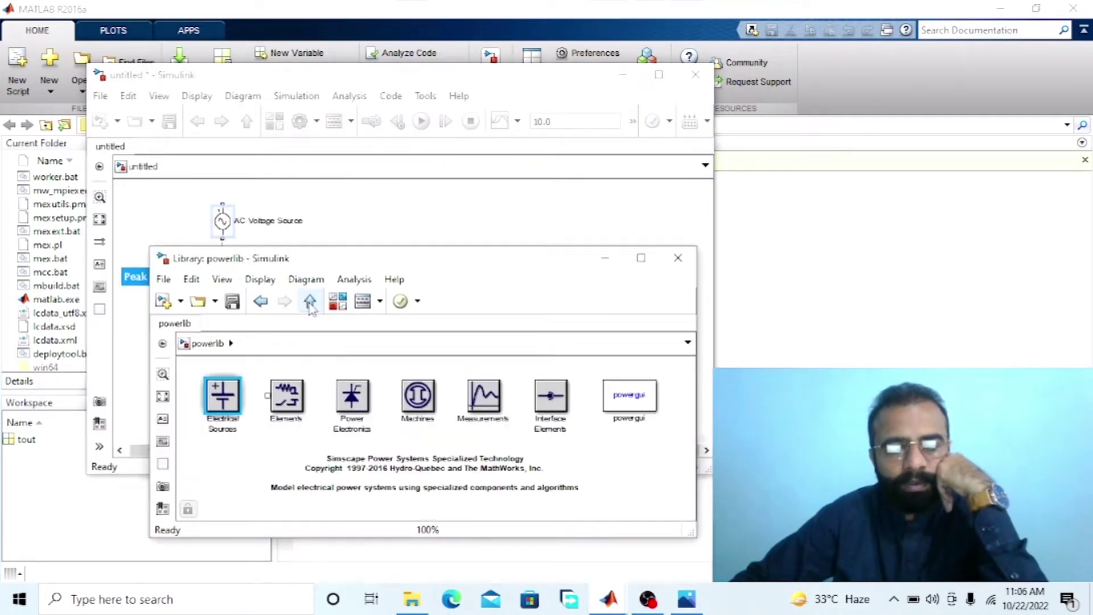
pyautogui.doubleClick(294, 398)
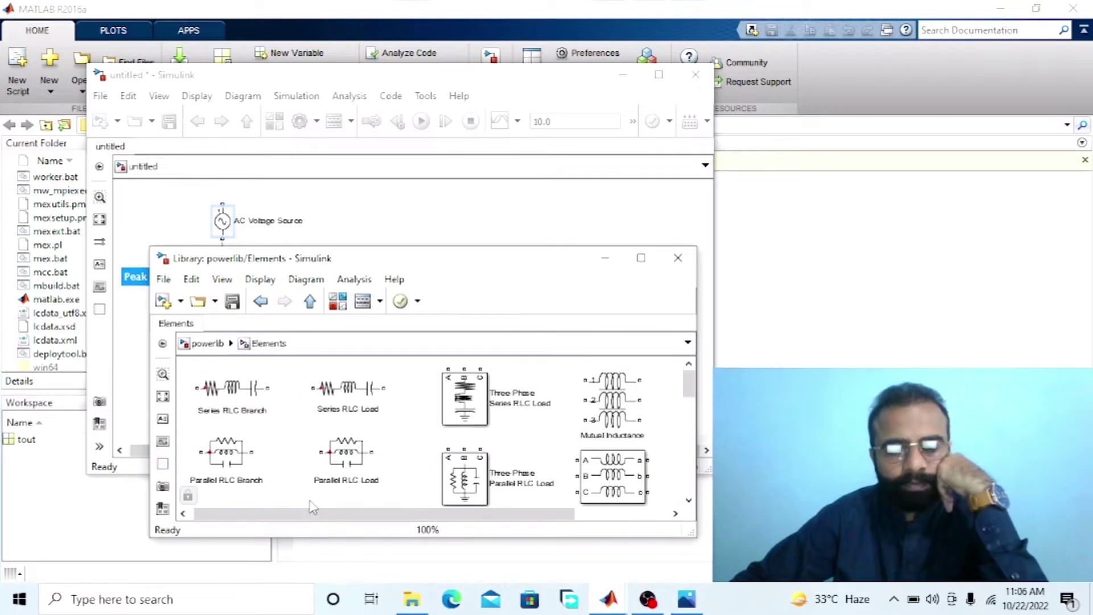
pyautogui.scroll(-3, 541, 501)
pyautogui.moveTo(526, 364); pyautogui.dragTo(478, 232)
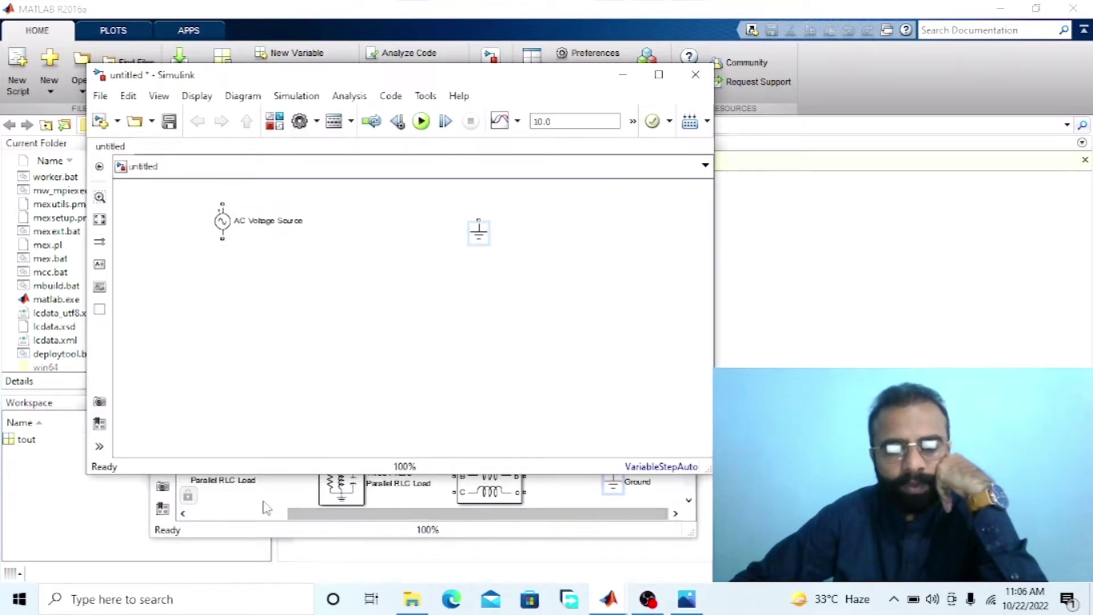
pyautogui.click(367, 527)
pyautogui.click(253, 516)
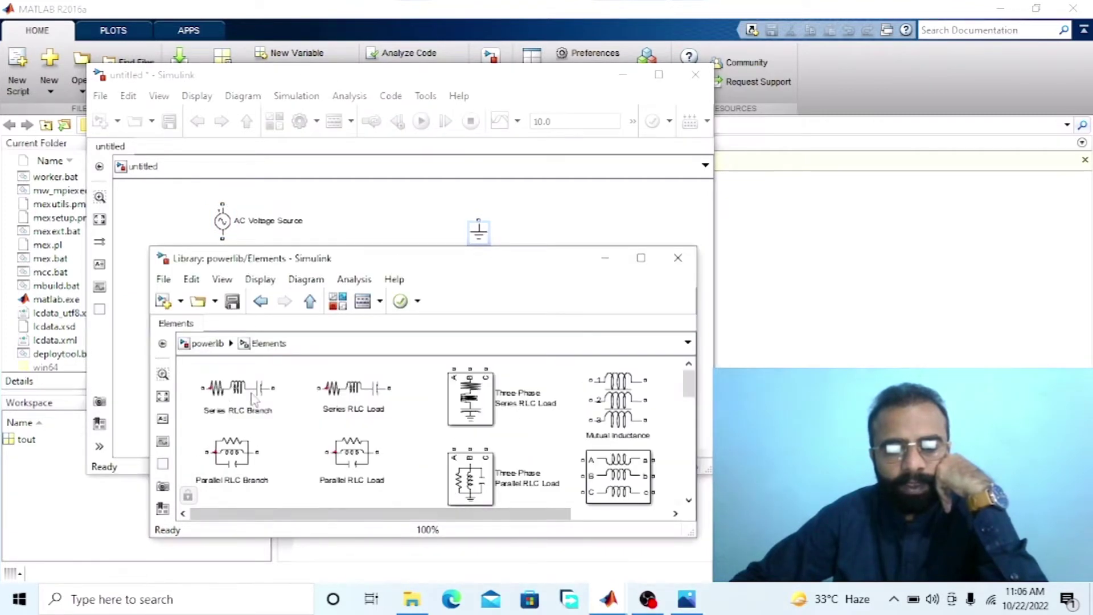
pyautogui.moveTo(251, 393); pyautogui.dragTo(367, 222)
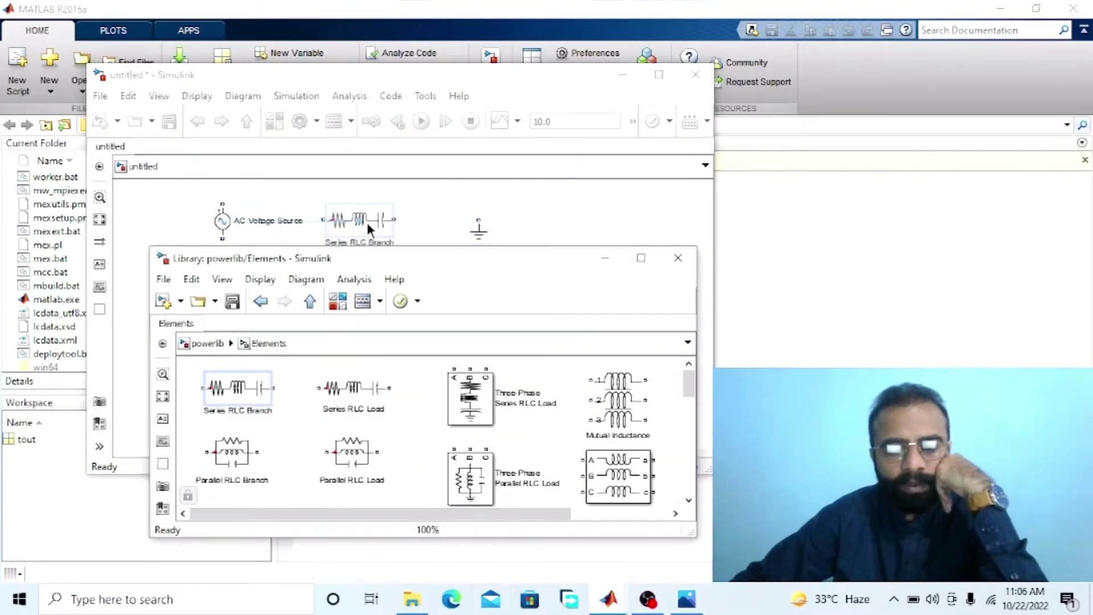
# Add a Voltage Measurement block and a Current Measurement block from the Measurements library
pyautogui.click(429, 257)
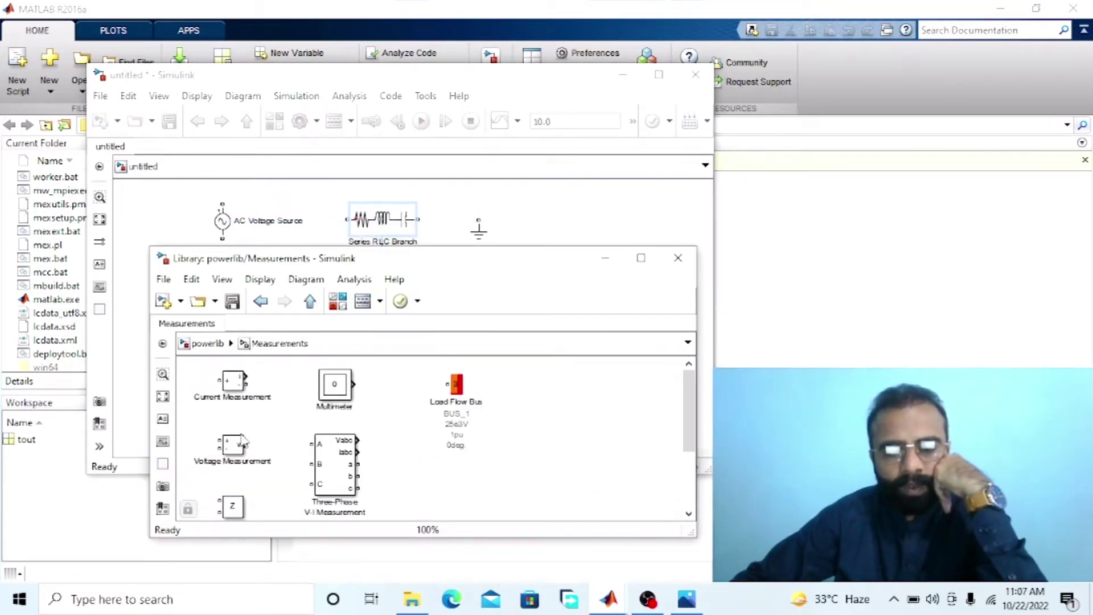
pyautogui.moveTo(236, 444); pyautogui.dragTo(530, 235)
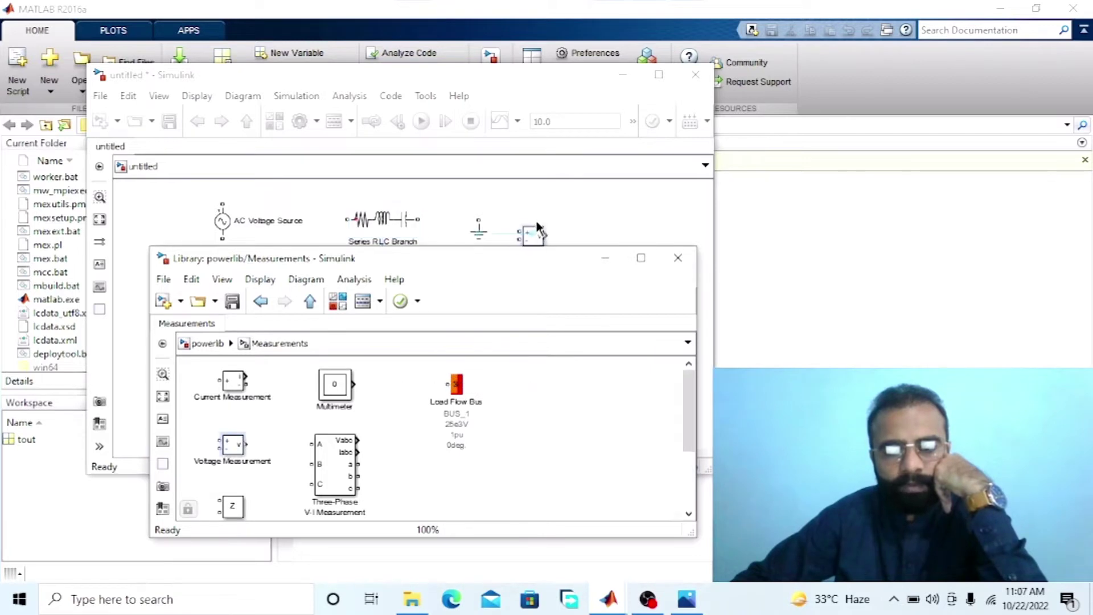
pyautogui.click(609, 599)
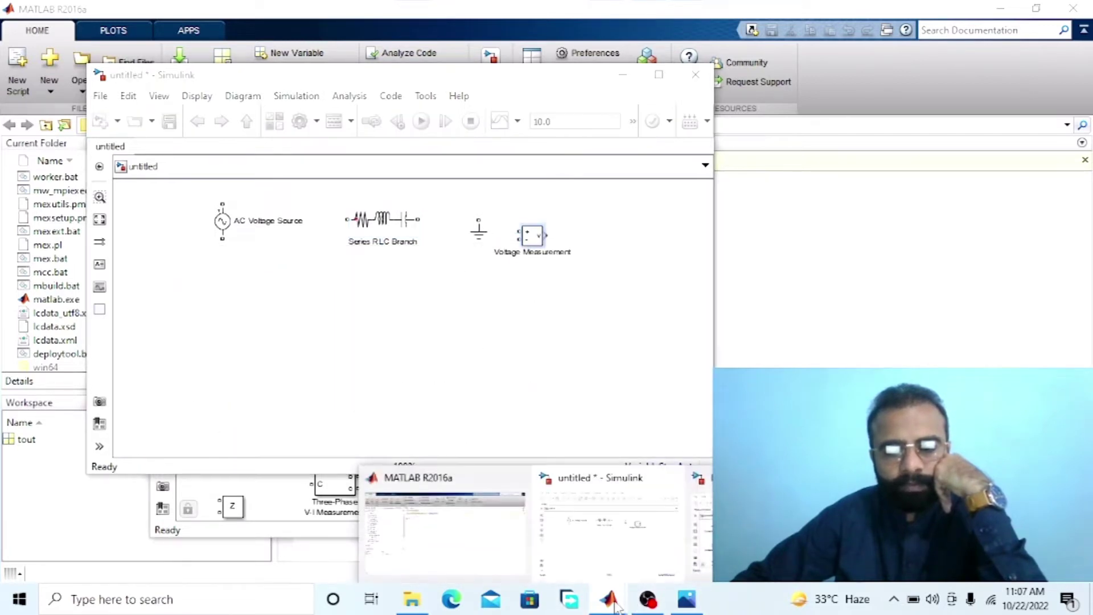
pyautogui.click(752, 513)
pyautogui.moveTo(242, 390); pyautogui.dragTo(465, 205)
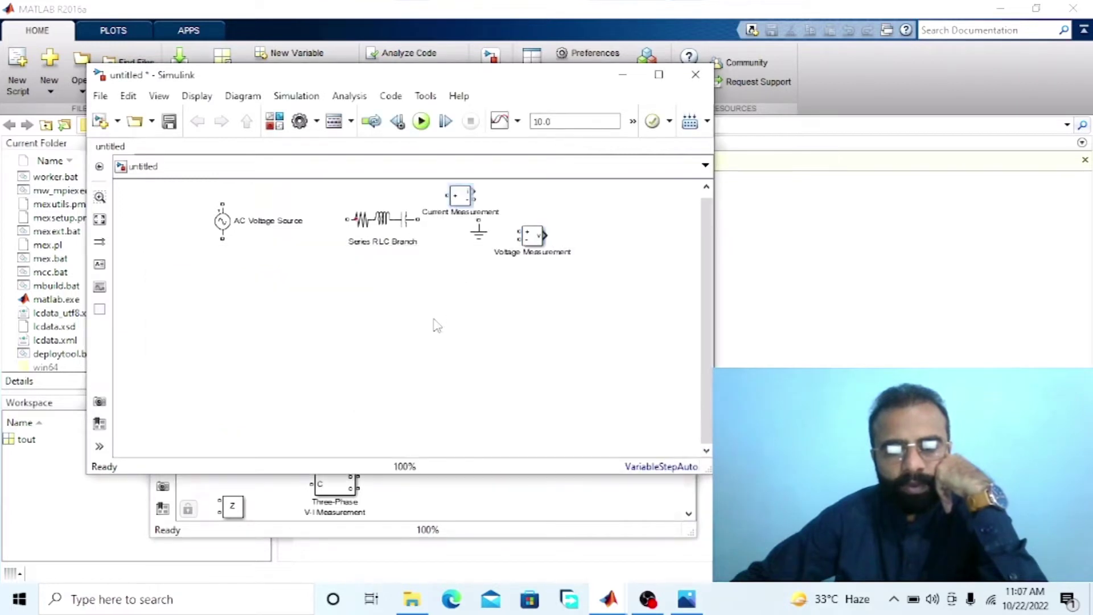
pyautogui.click(275, 121)
pyautogui.click(672, 111)
# Add an RMS block found by searching 'root mean square', plus a Display block from Sinks
pyautogui.click(647, 155)
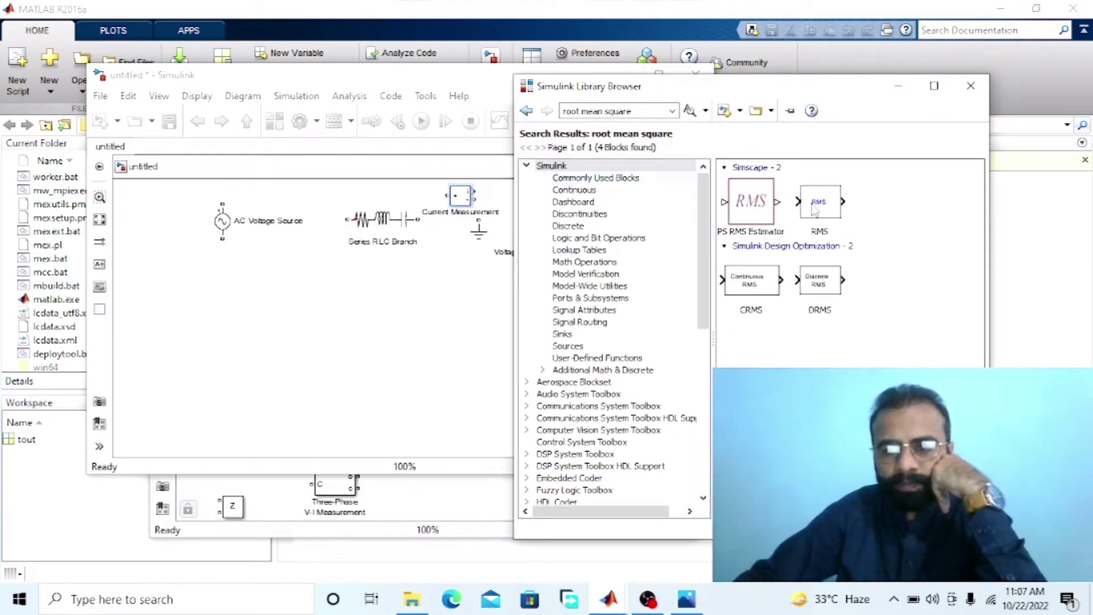
pyautogui.moveTo(820, 205); pyautogui.dragTo(369, 301)
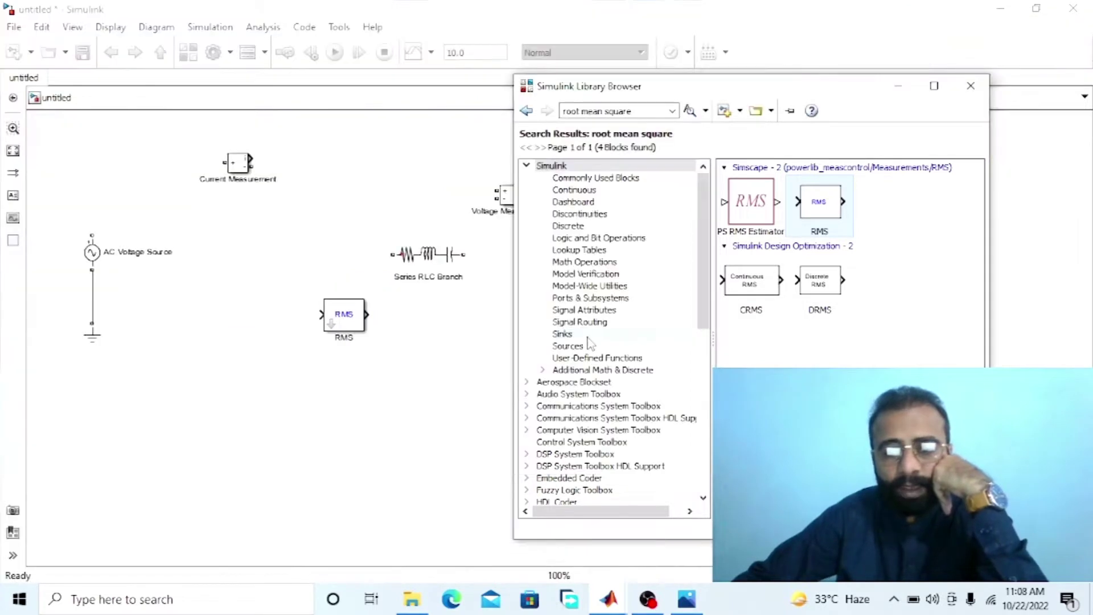
pyautogui.click(563, 332)
pyautogui.moveTo(762, 165); pyautogui.dragTo(393, 151)
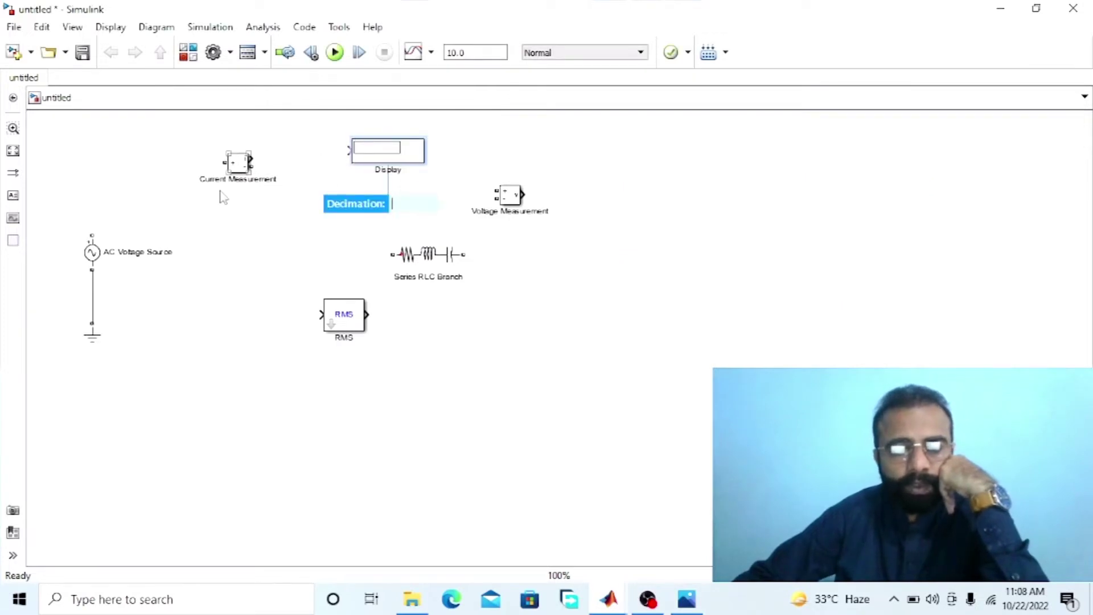
pyautogui.click(193, 206)
# Wire source, Current Measurement and the RLC branch into a closed loop, then line up RMS beside Display
pyautogui.moveTo(94, 228)
pyautogui.mouseDown()
pyautogui.moveTo(154, 171)
pyautogui.moveTo(226, 160)
pyautogui.mouseUp()
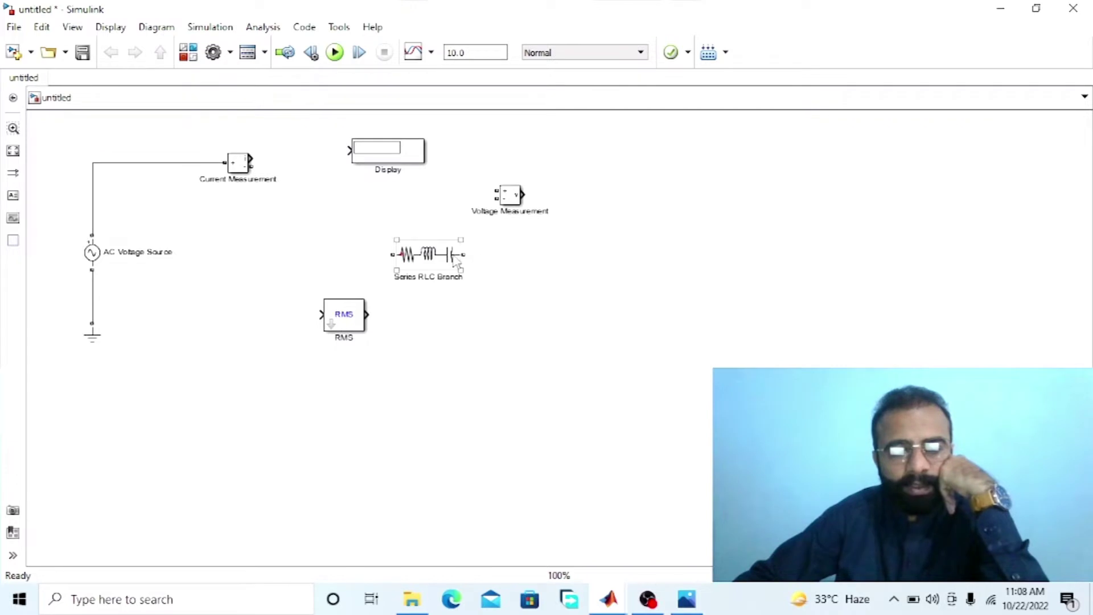
pyautogui.moveTo(436, 259); pyautogui.dragTo(416, 219)
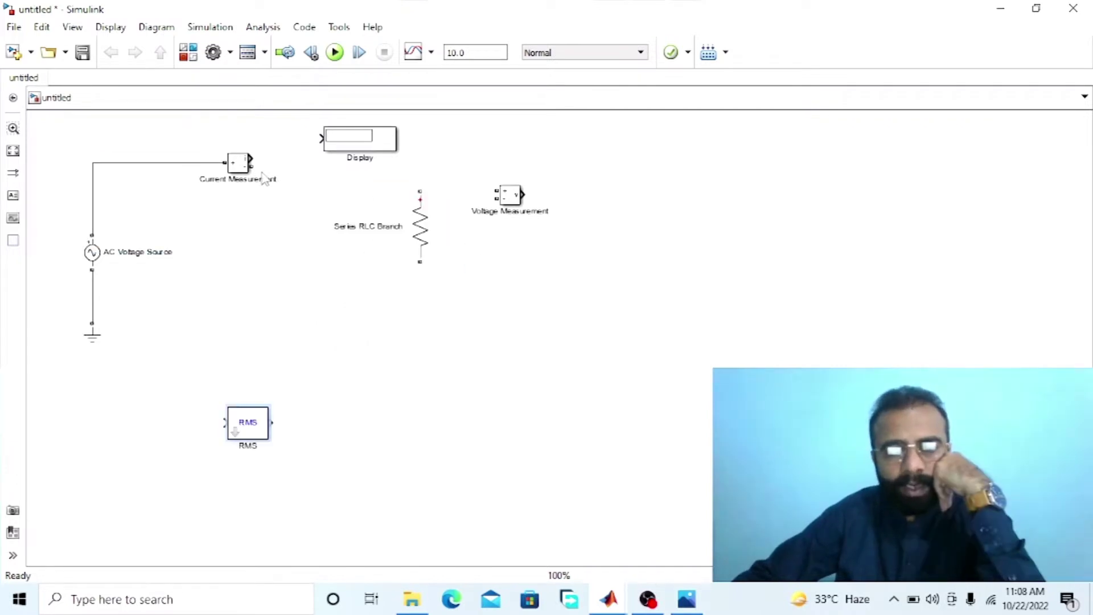
pyautogui.moveTo(257, 167)
pyautogui.mouseDown()
pyautogui.moveTo(415, 173)
pyautogui.moveTo(420, 193)
pyautogui.mouseUp()
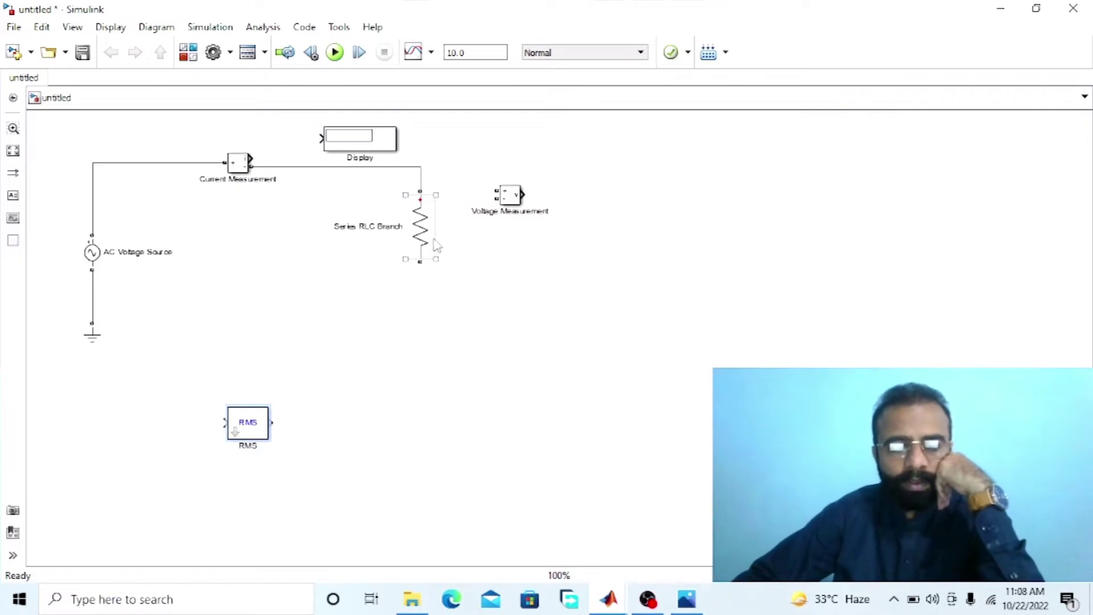
pyautogui.moveTo(421, 265); pyautogui.dragTo(287, 316)
pyautogui.moveTo(278, 317); pyautogui.dragTo(93, 364)
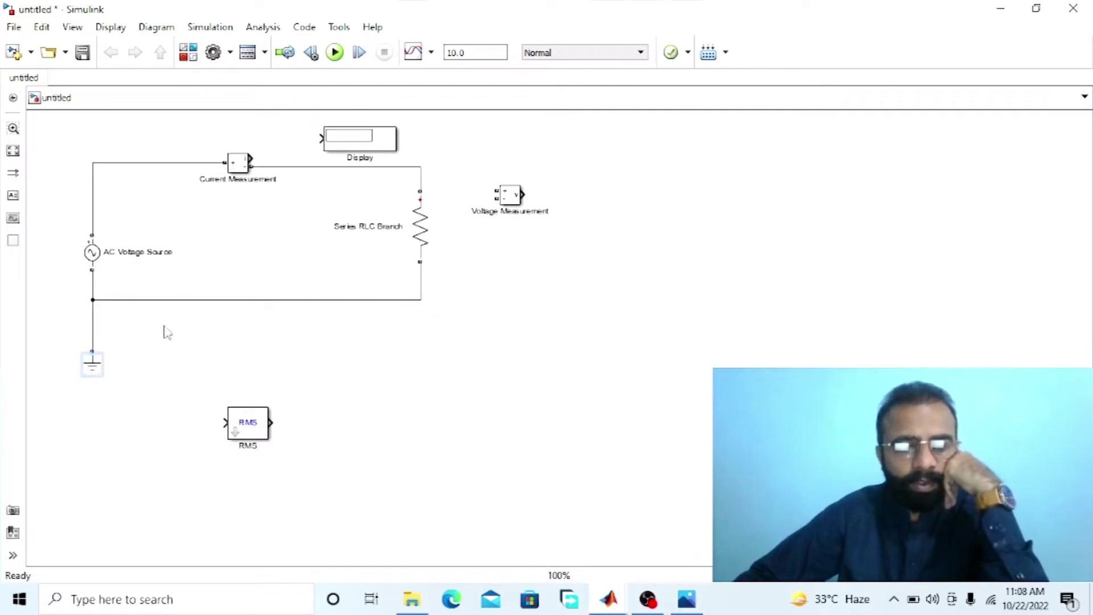
pyautogui.moveTo(154, 300); pyautogui.dragTo(154, 329)
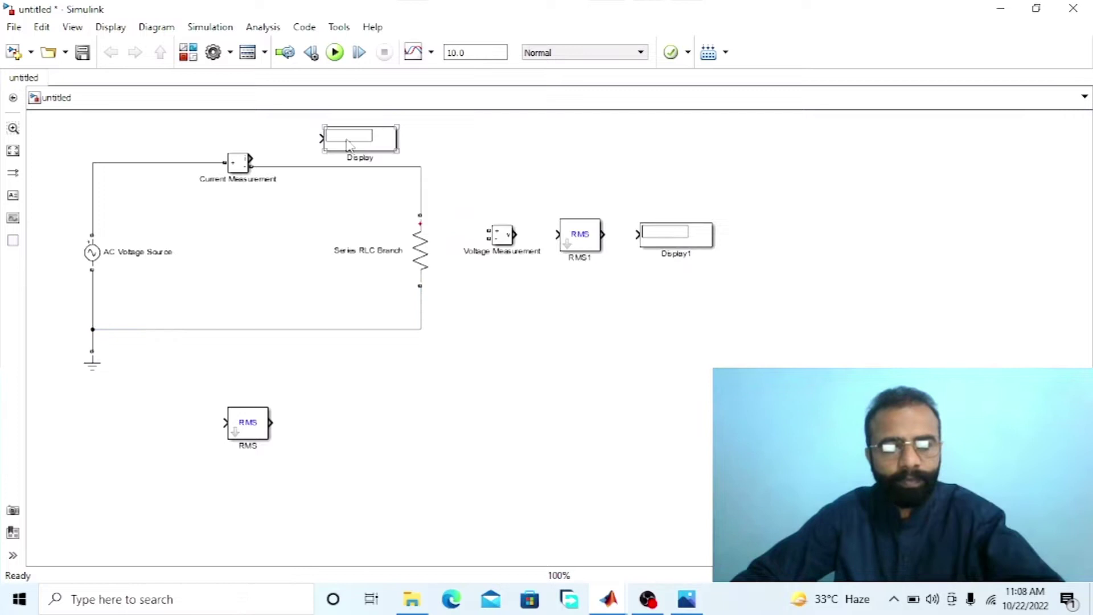
pyautogui.moveTo(353, 146); pyautogui.dragTo(405, 149)
pyautogui.moveTo(237, 424); pyautogui.dragTo(304, 140)
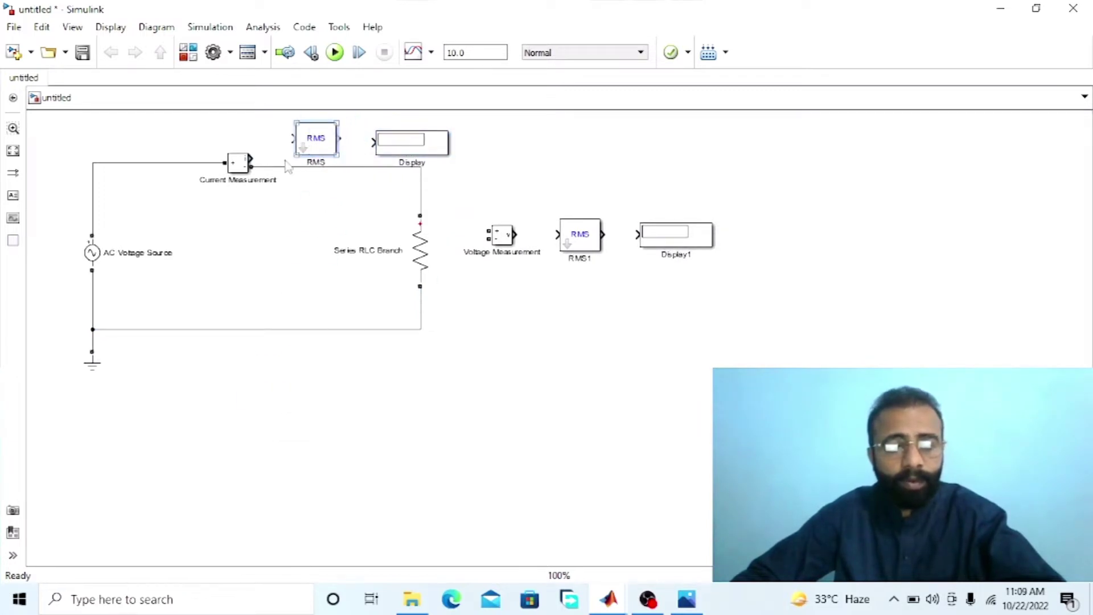
# Rename the current-side RMS and Display blocks to Irms and Ammeter Display
pyautogui.click(503, 238)
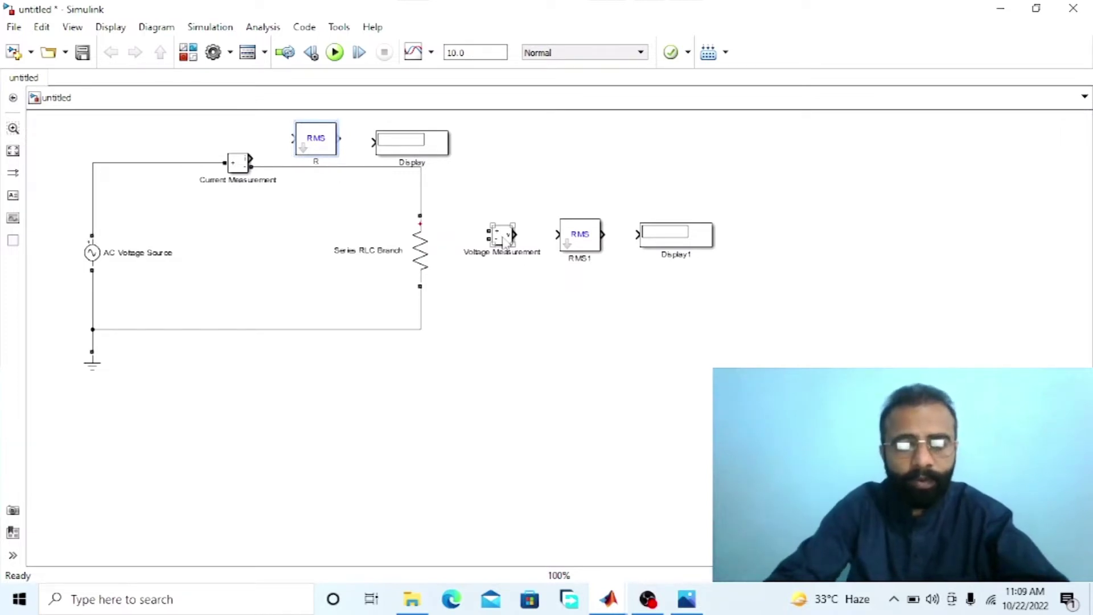
pyautogui.write('Irms')
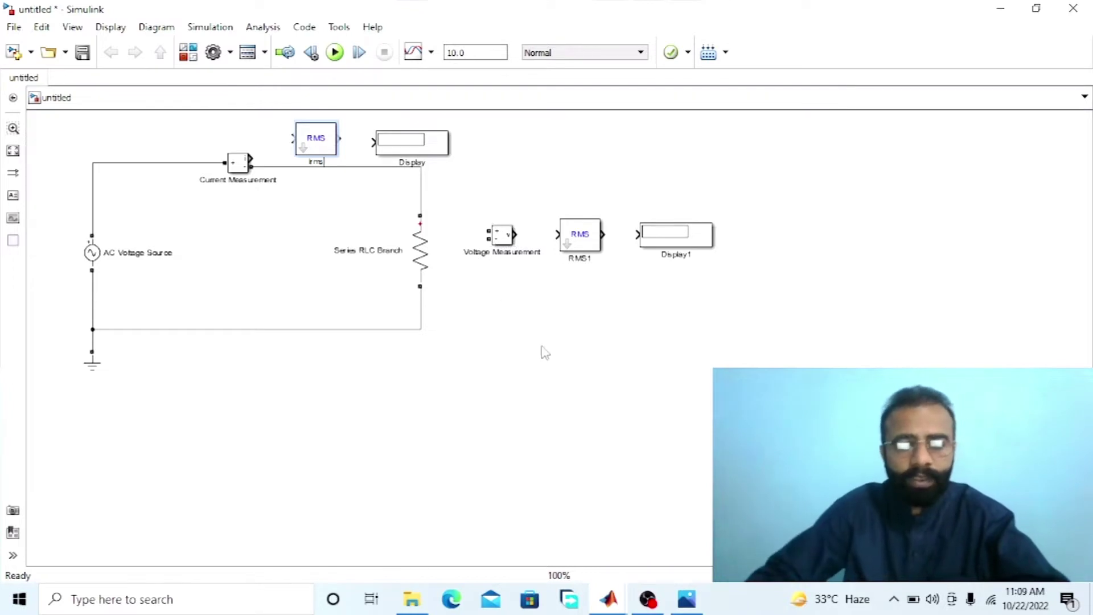
pyautogui.click(542, 352)
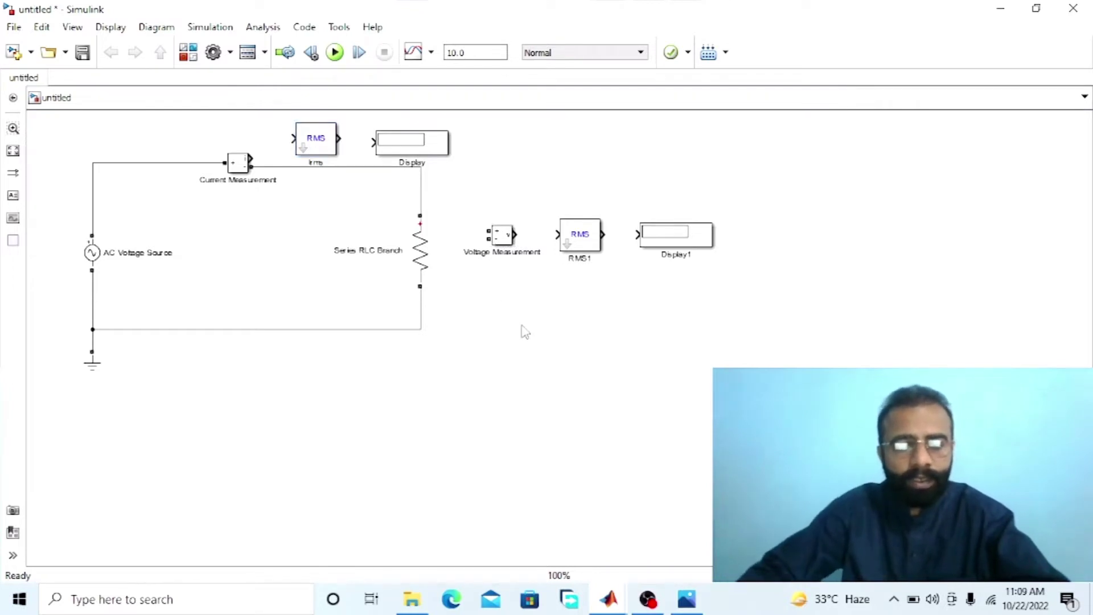
pyautogui.click(704, 256)
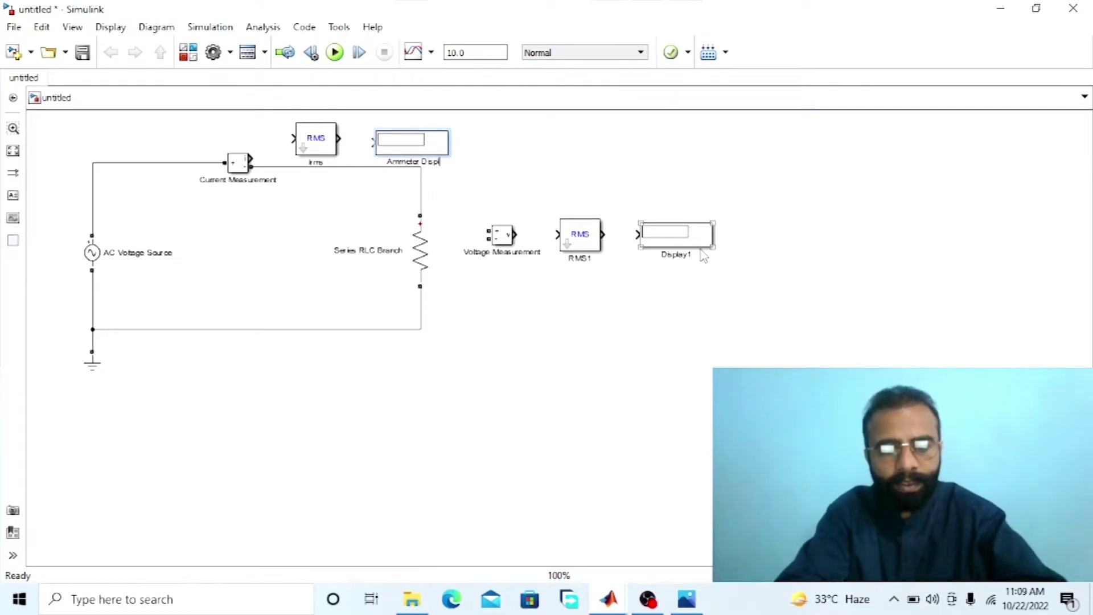
pyautogui.write('ay')
pyautogui.click(695, 285)
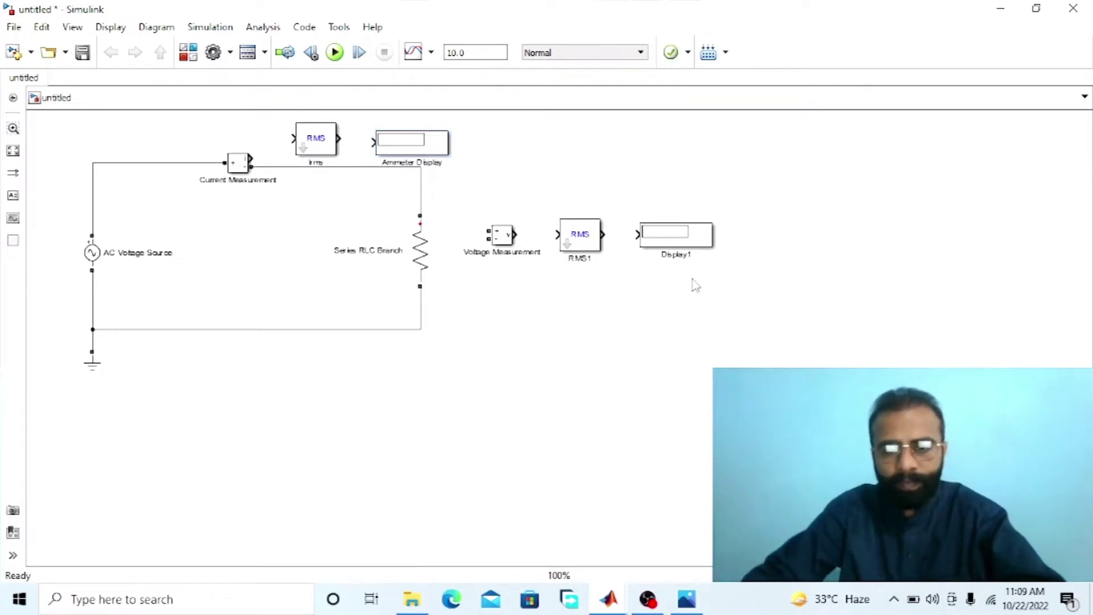
# Rename the voltage-side blocks to Vrms and Voltmeter Display
pyautogui.click(589, 258)
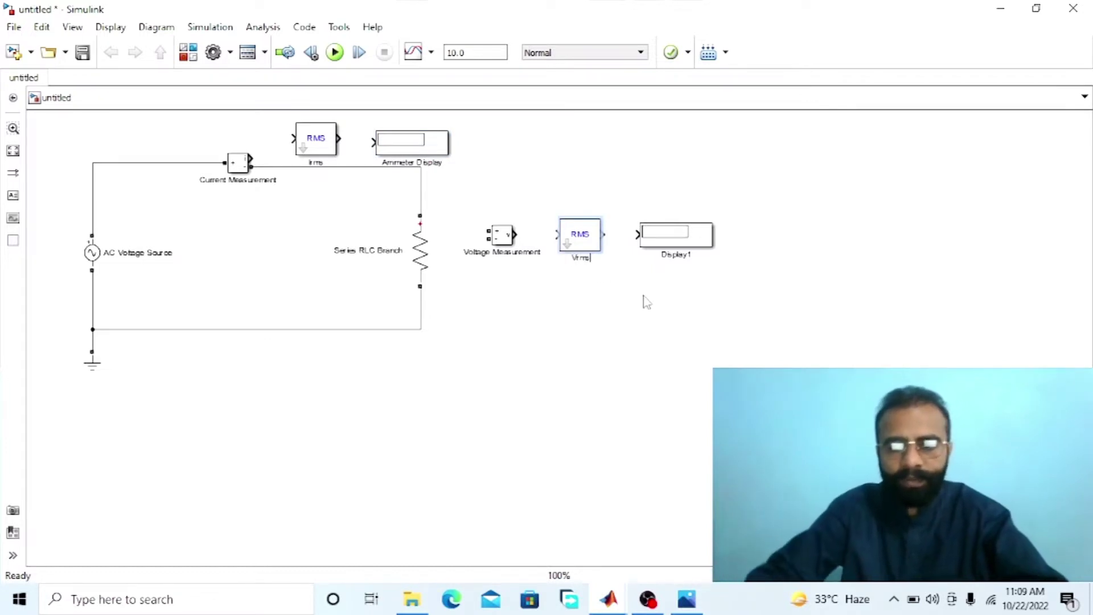
pyautogui.click(677, 254)
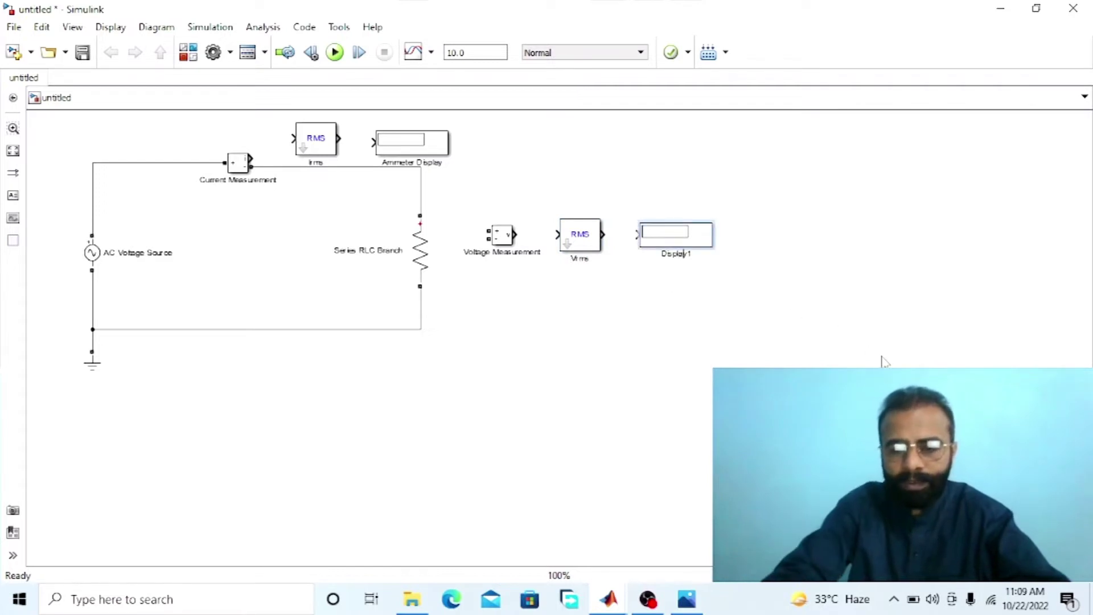
pyautogui.press('BackSpace')
pyautogui.press('BackSpace')
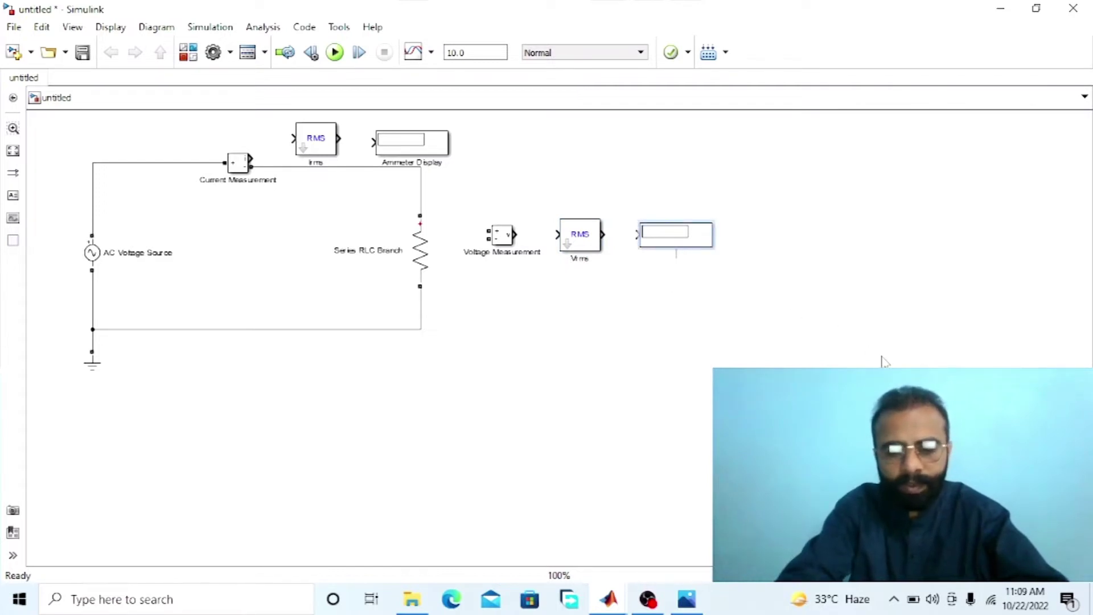
pyautogui.write('Voltme')
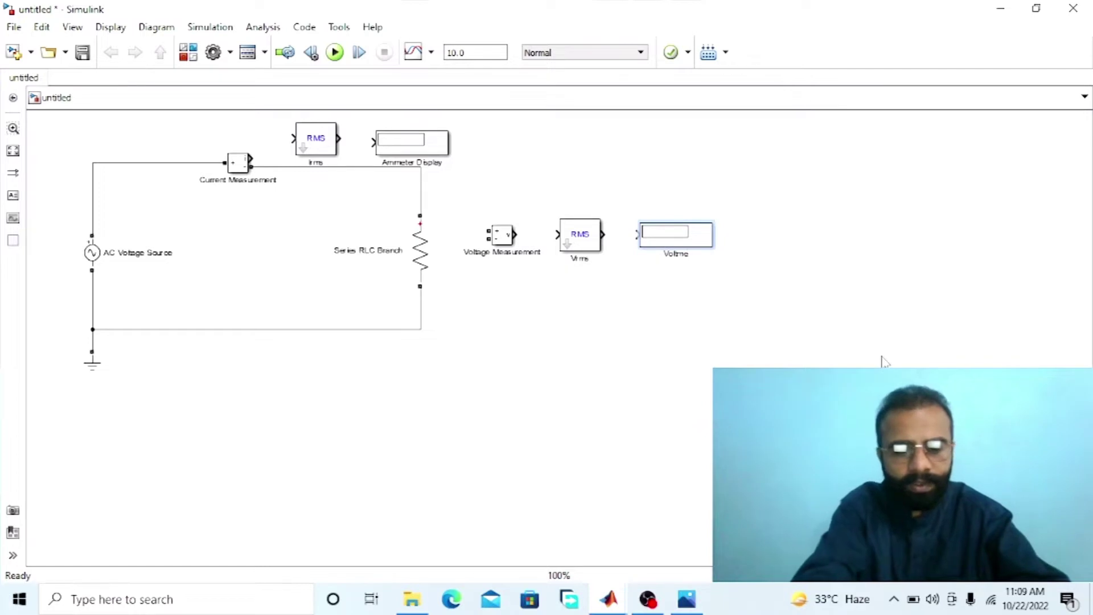
pyautogui.write('ter Display')
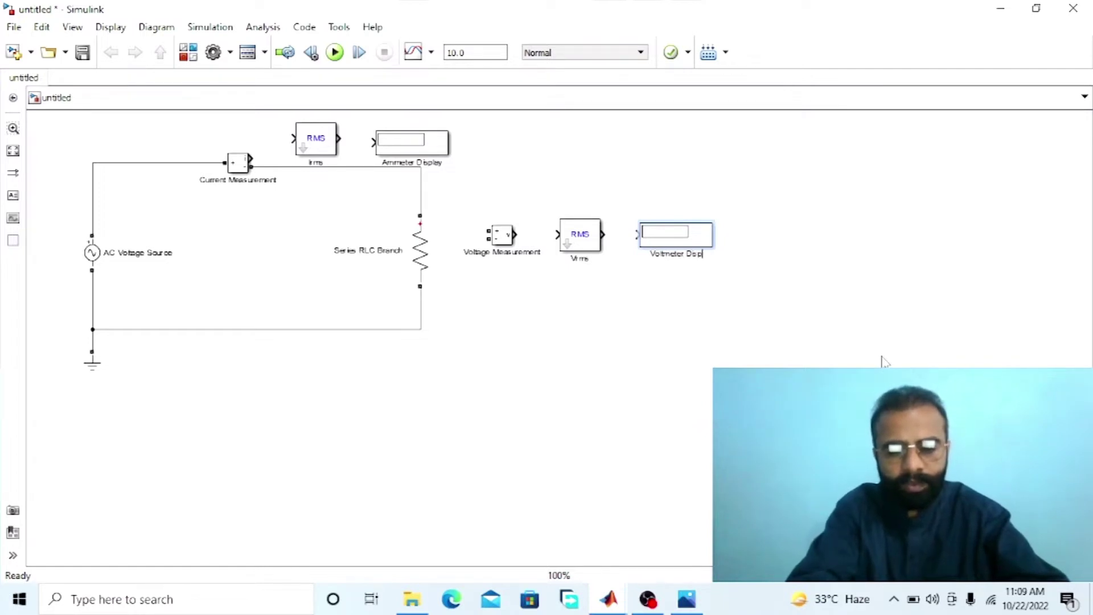
pyautogui.click(770, 289)
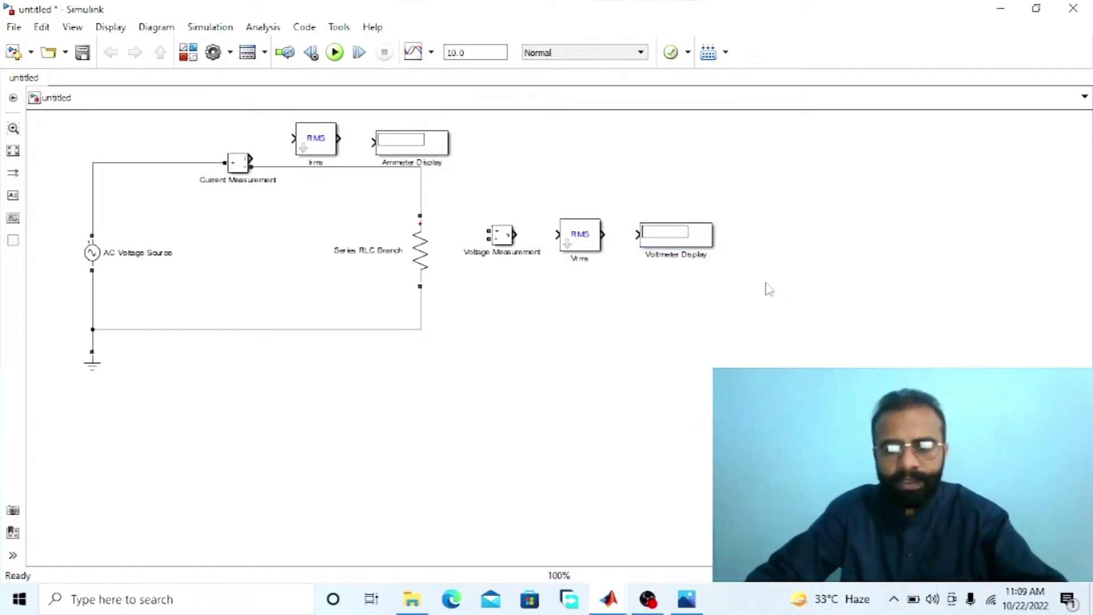
# Connect Voltage Measurement's + and − inputs across the RLC branch's upper and lower wires
pyautogui.click(509, 238)
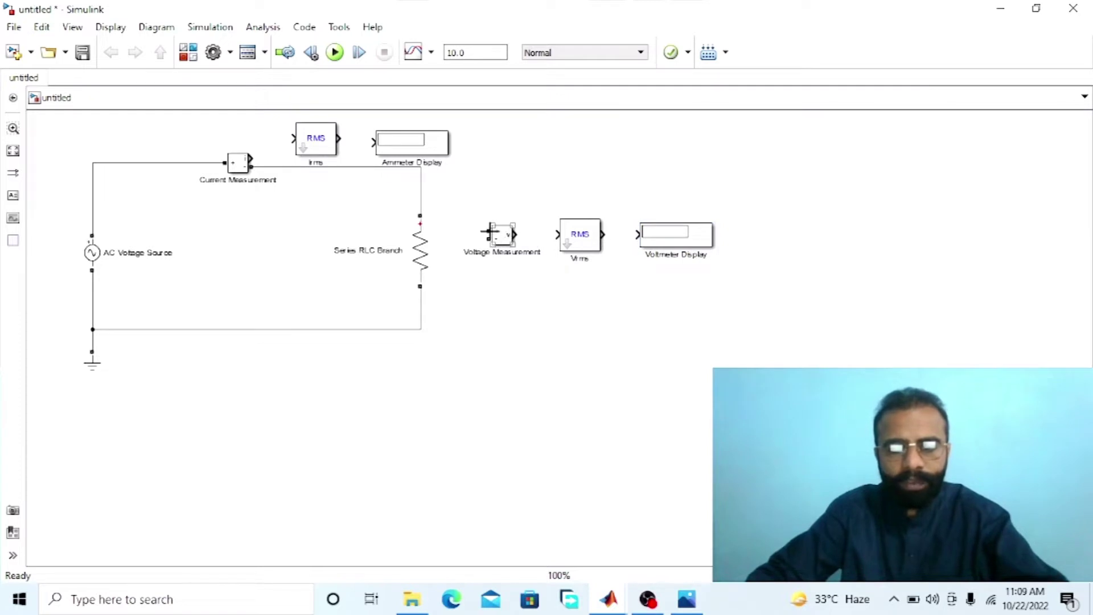
pyautogui.moveTo(489, 230); pyautogui.dragTo(447, 192)
pyautogui.moveTo(489, 238); pyautogui.dragTo(449, 288)
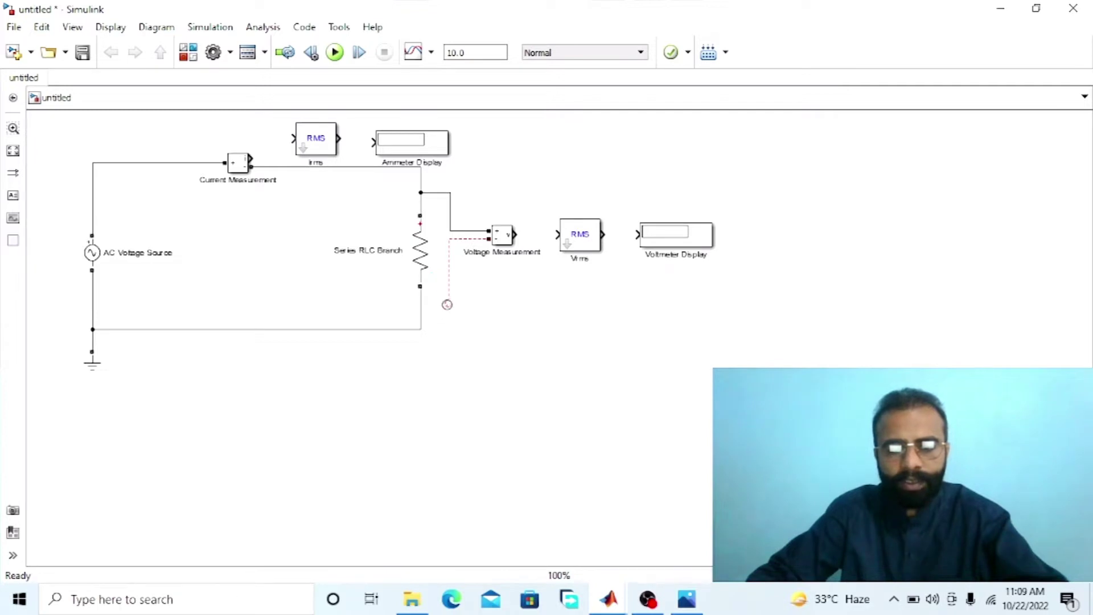
pyautogui.moveTo(441, 304)
pyautogui.mouseDown()
pyautogui.moveTo(422, 302)
pyautogui.moveTo(438, 311)
pyautogui.mouseUp()
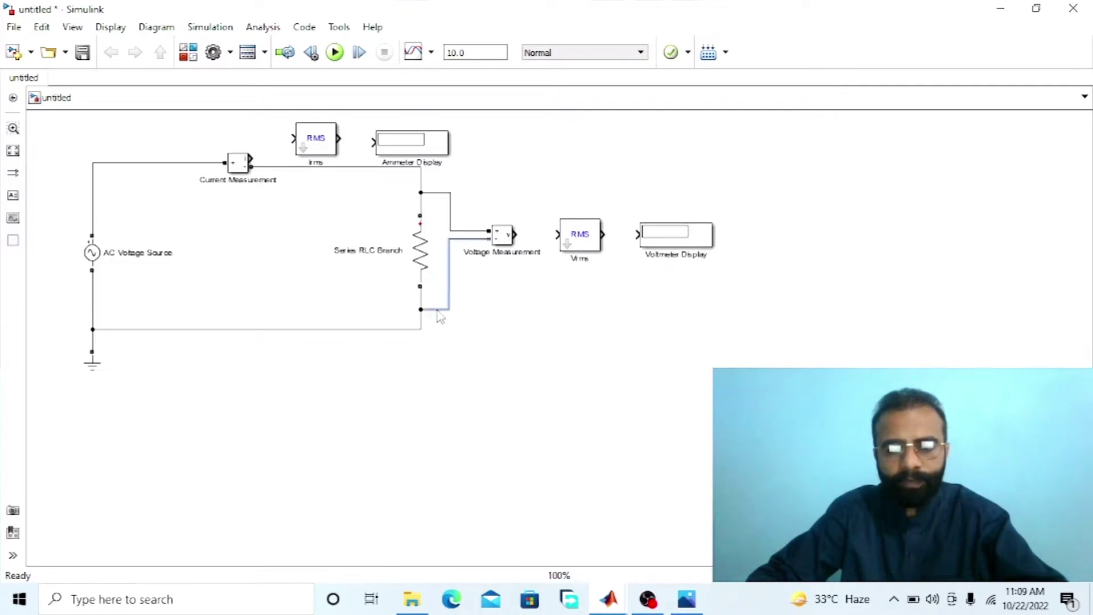
pyautogui.click(481, 317)
# Connect the voltage measurement output to Vrms and the current measurement output to Irms
pyautogui.moveTo(514, 234); pyautogui.dragTo(622, 233)
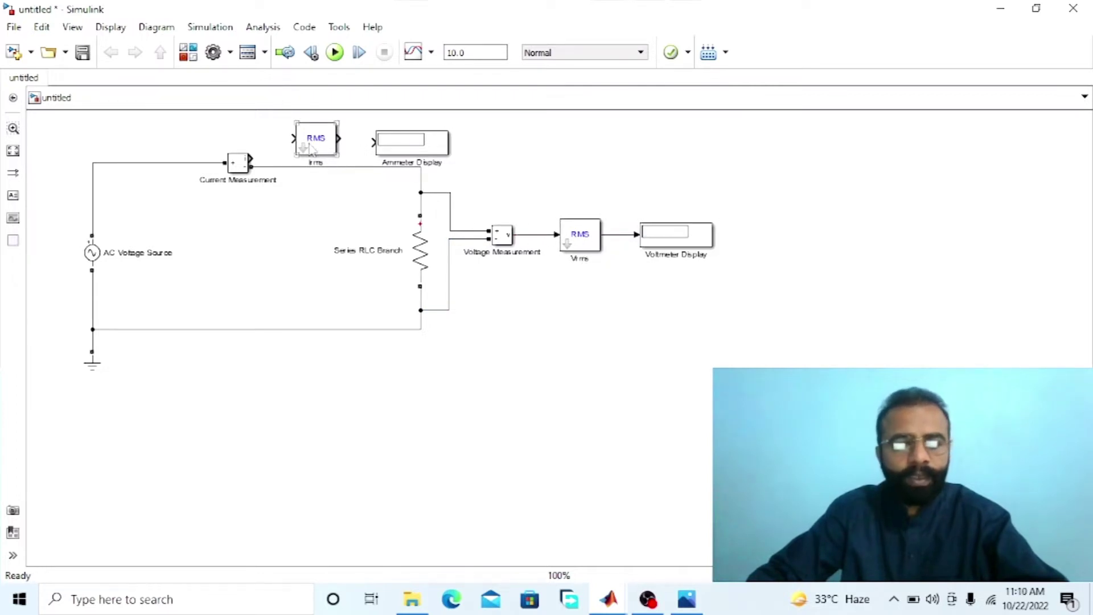
pyautogui.moveTo(253, 155); pyautogui.dragTo(407, 149)
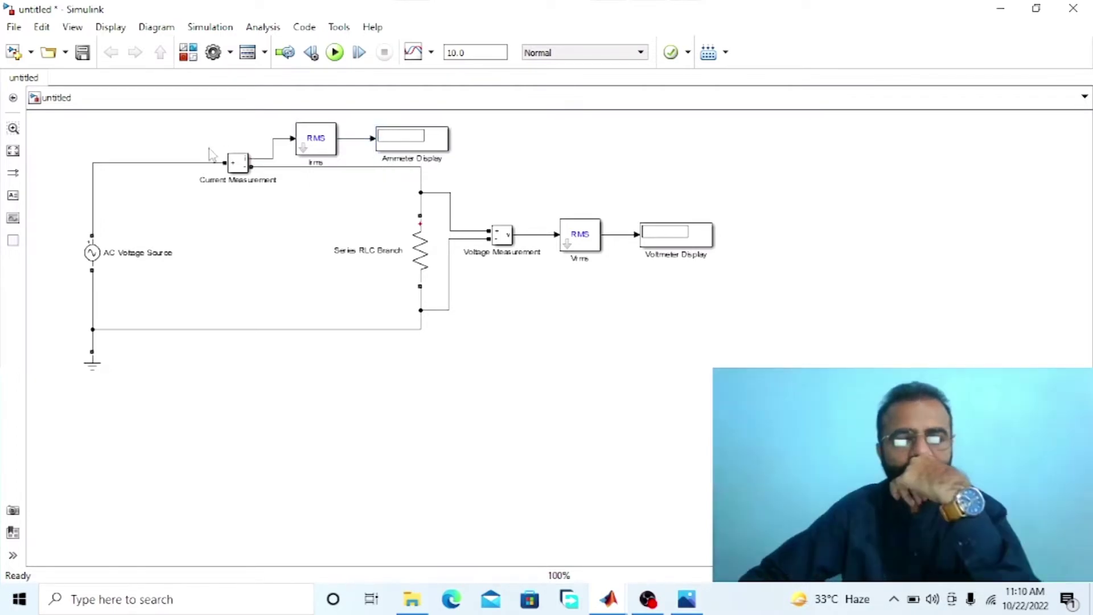
pyautogui.click(431, 254)
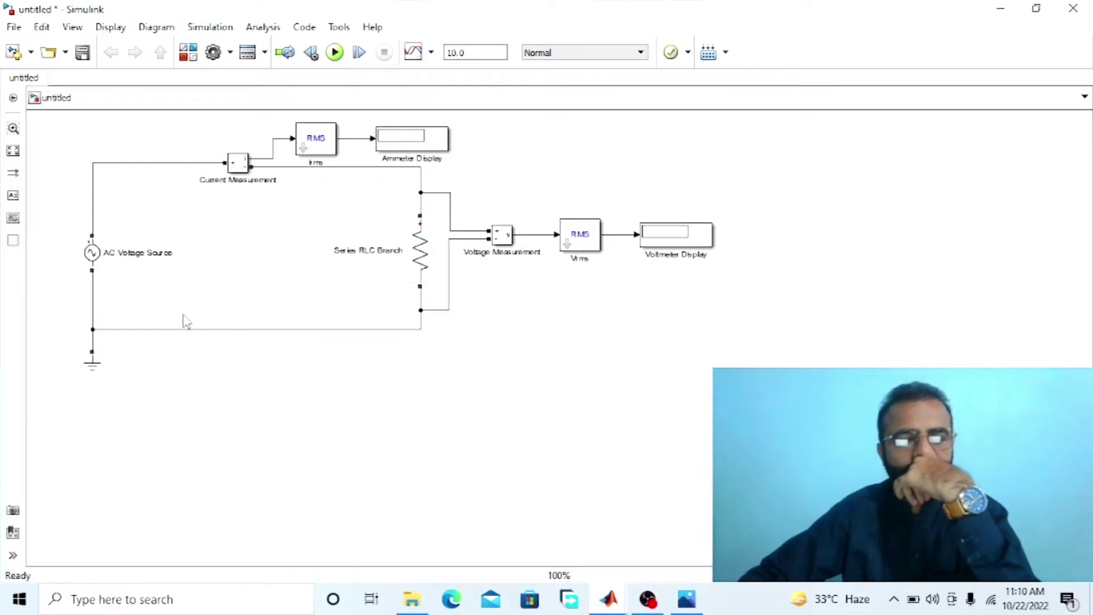
# Raise the AC Voltage Source slightly and change the Series RLC Branch type to RL
pyautogui.click(96, 266)
pyautogui.moveTo(97, 267); pyautogui.dragTo(97, 245)
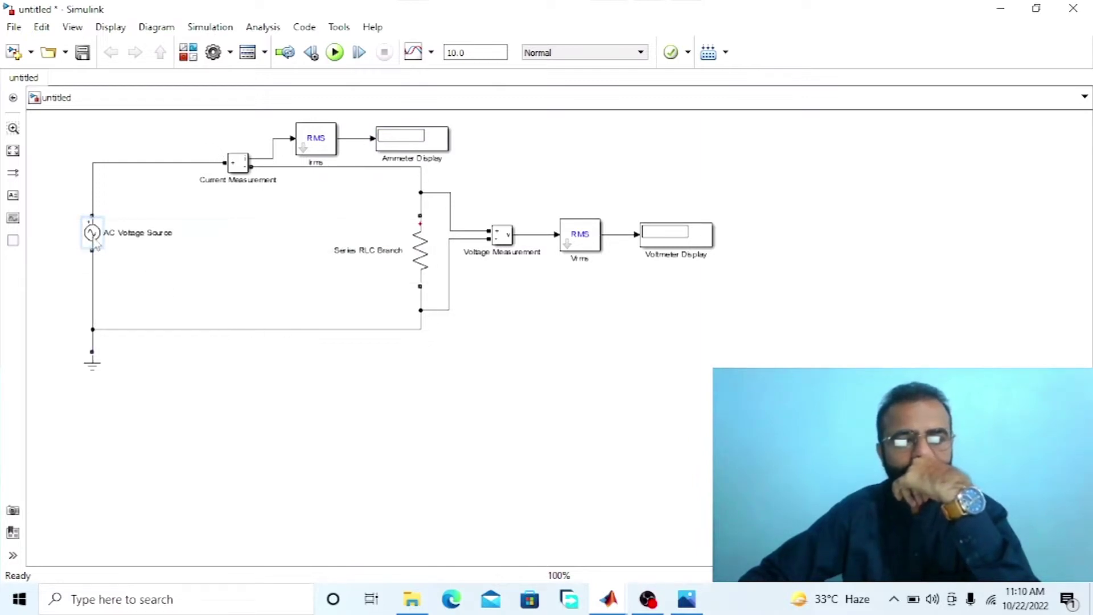
pyautogui.doubleClick(408, 250)
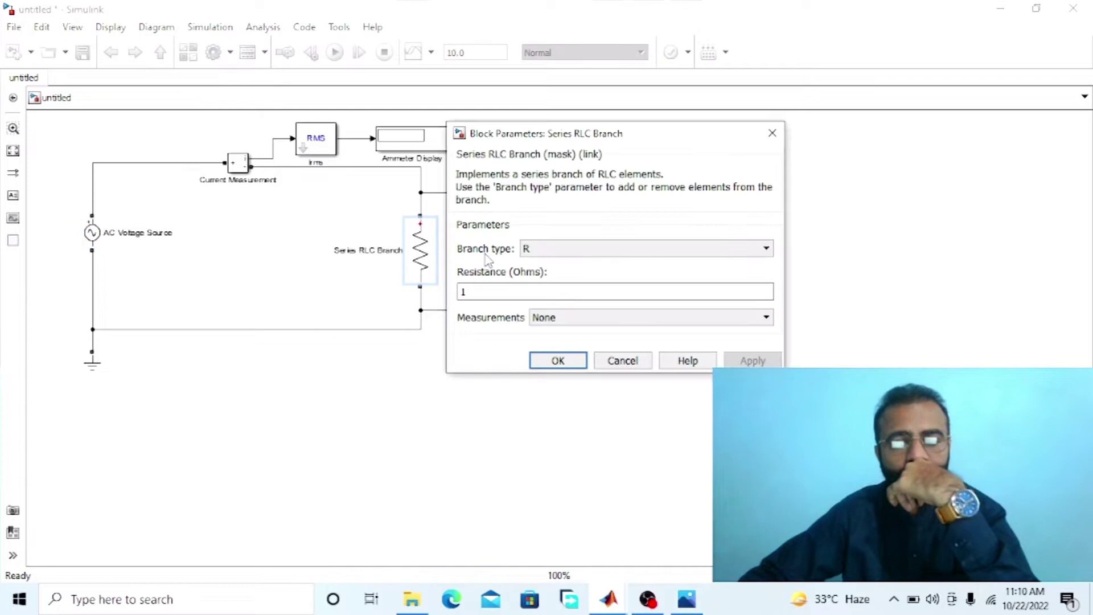
pyautogui.click(762, 246)
pyautogui.click(739, 316)
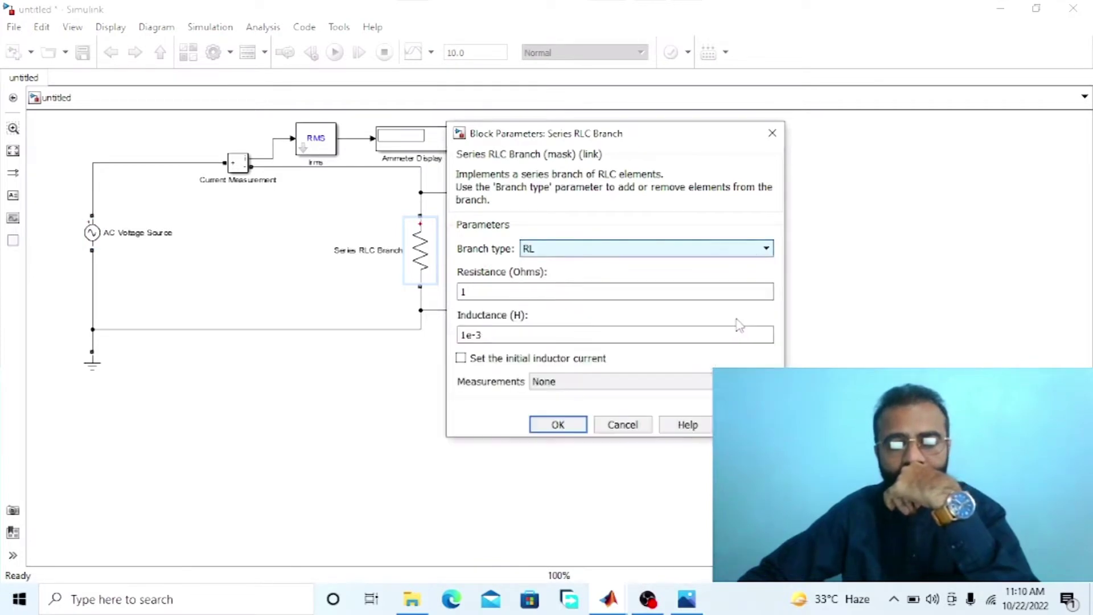
pyautogui.click(558, 425)
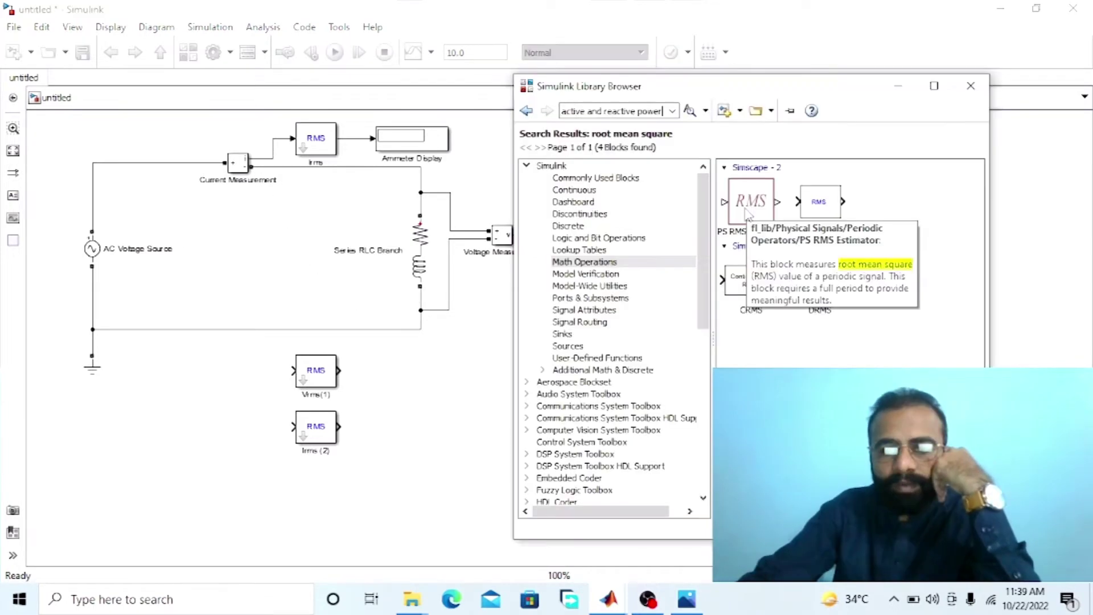
# Search 'active and reactive power' and add Power, Divide and Gain blocks below the circuit
pyautogui.press('Return')
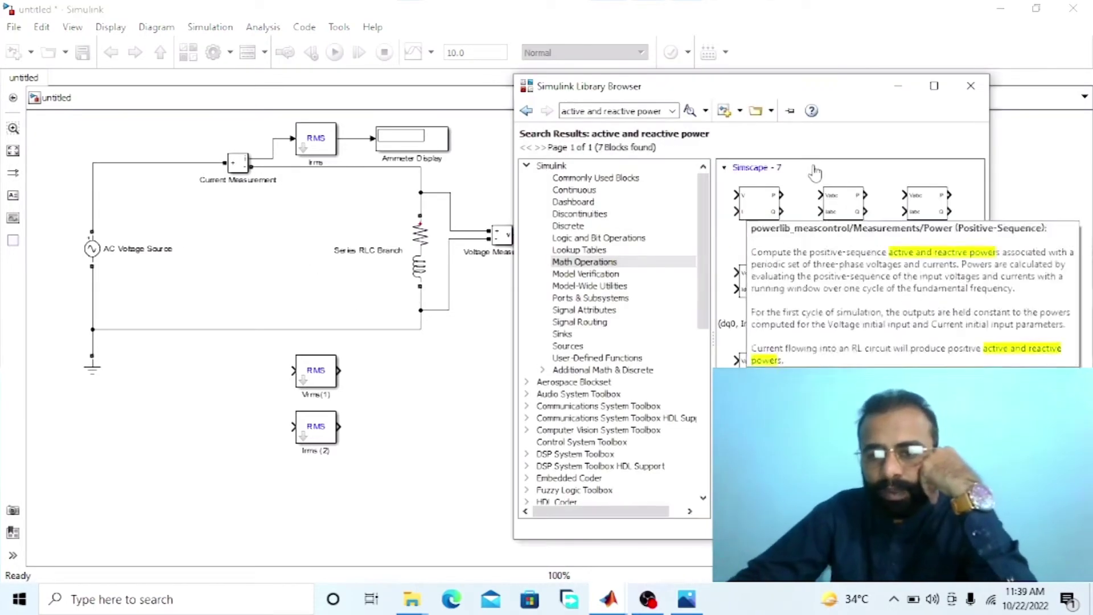
pyautogui.moveTo(760, 202); pyautogui.dragTo(431, 403)
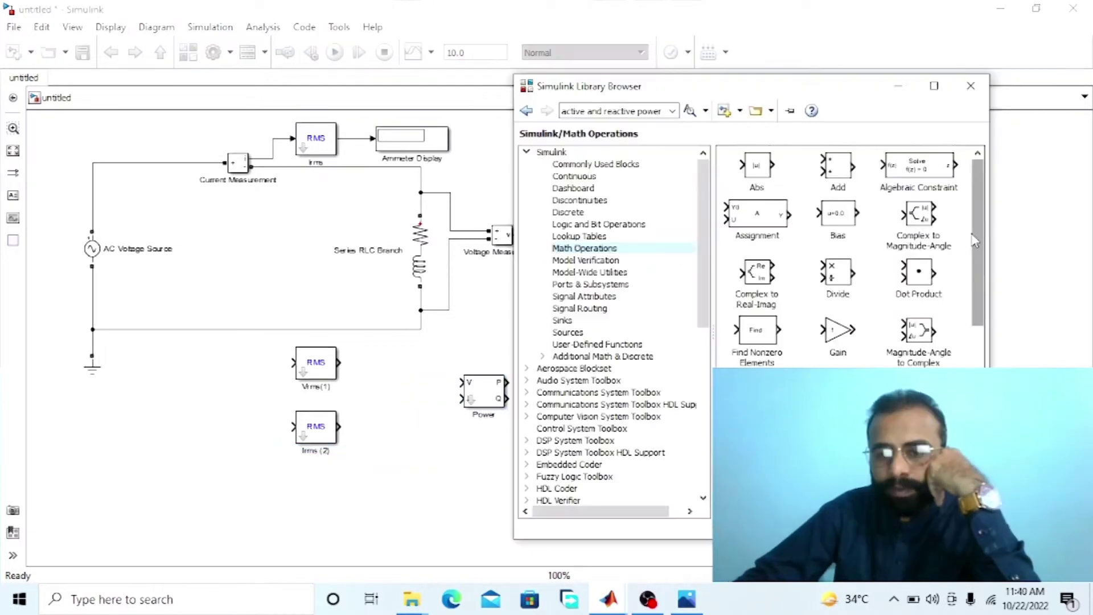
pyautogui.scroll(-2, 854, 257)
pyautogui.moveTo(838, 220); pyautogui.dragTo(428, 336)
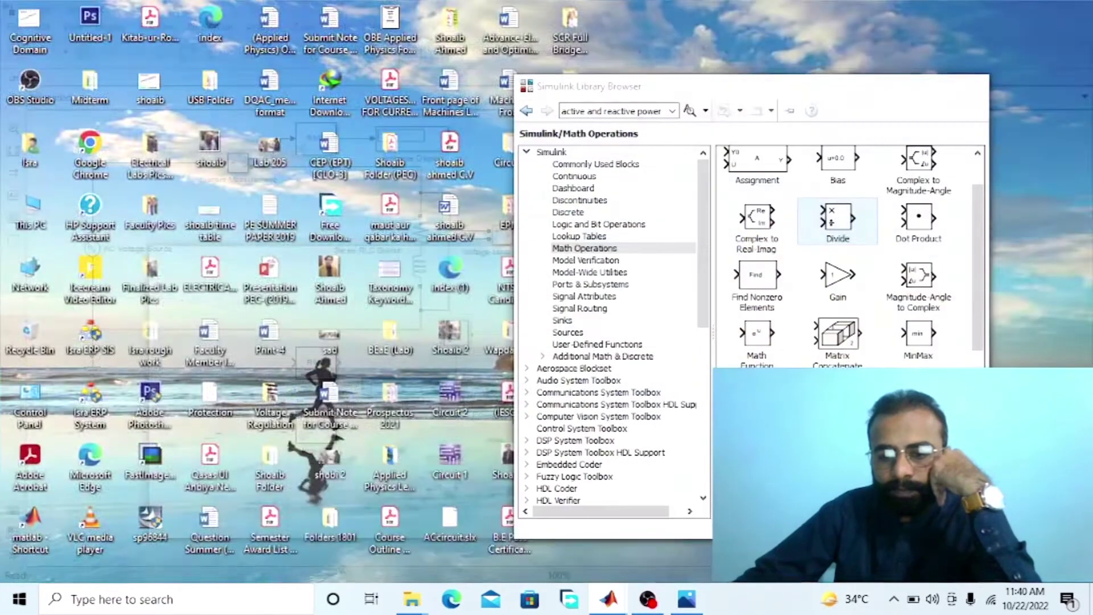
pyautogui.click(734, 541)
pyautogui.moveTo(852, 286); pyautogui.dragTo(434, 471)
# Add a Trigonometric Function block and a Display block at lower left
pyautogui.moveTo(621, 605)
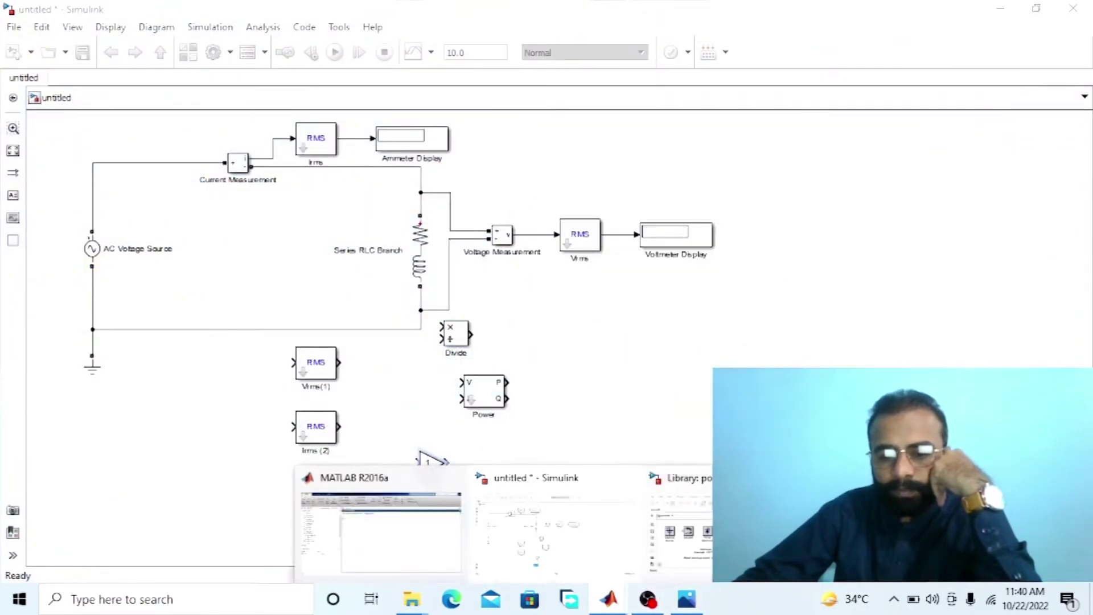
pyautogui.click(735, 527)
pyautogui.moveTo(979, 302); pyautogui.dragTo(979, 456)
pyautogui.moveTo(757, 350); pyautogui.dragTo(416, 390)
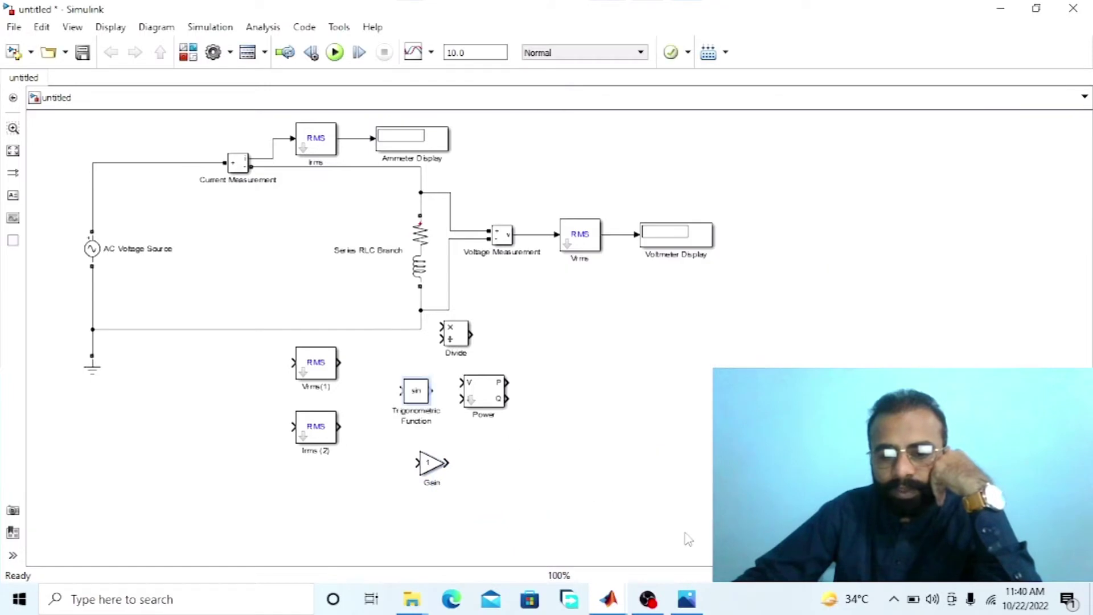
pyautogui.moveTo(619, 601)
pyautogui.click(678, 527)
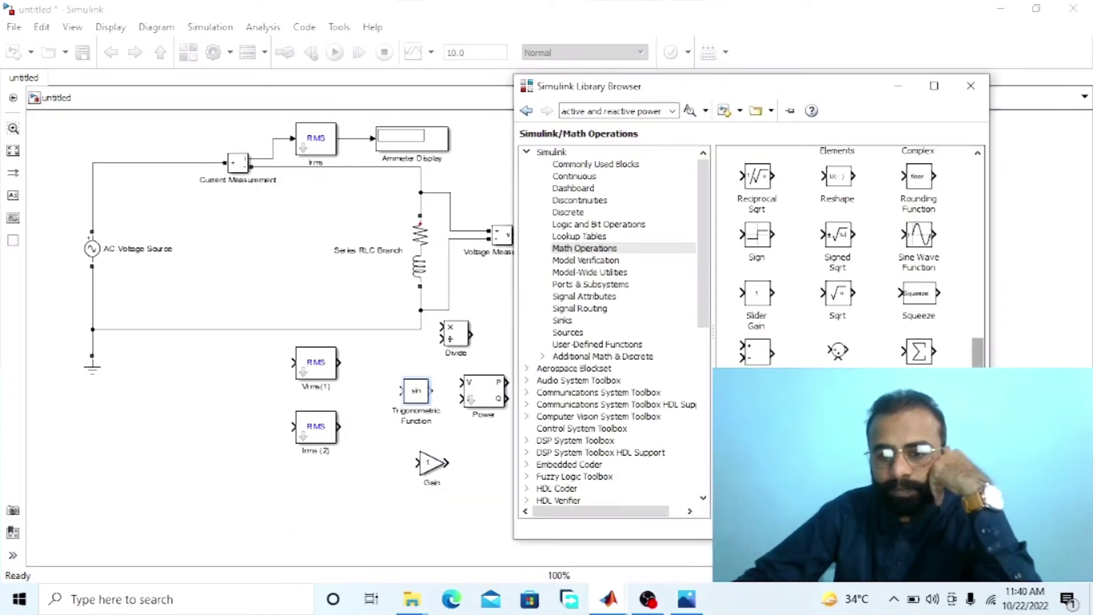
pyautogui.click(562, 320)
pyautogui.moveTo(756, 165); pyautogui.dragTo(221, 408)
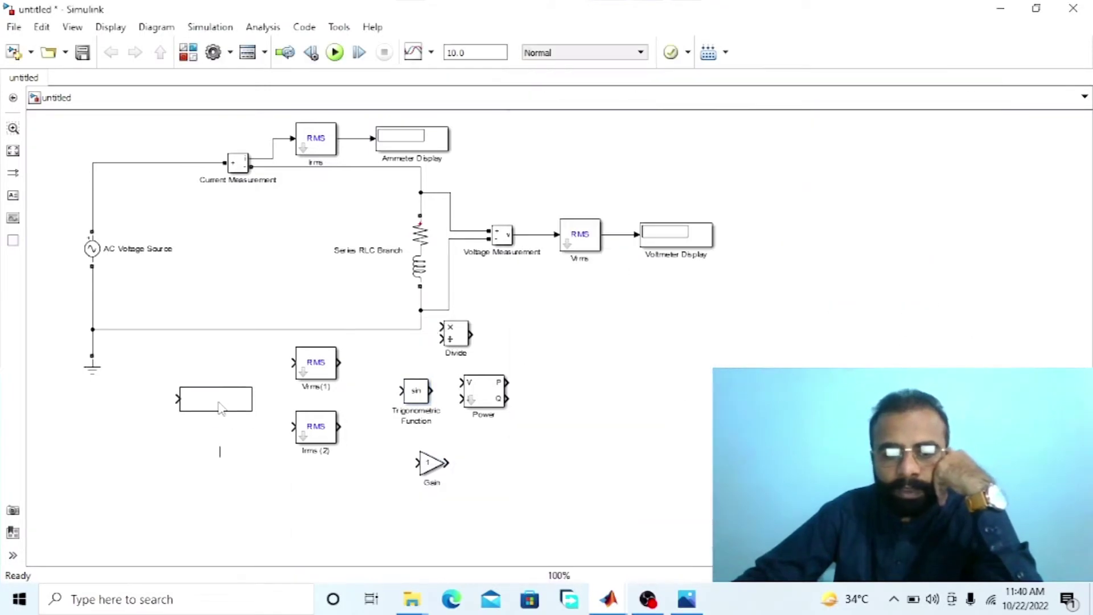
# Add a Product block to the canvas below the circuit
pyautogui.click(486, 391)
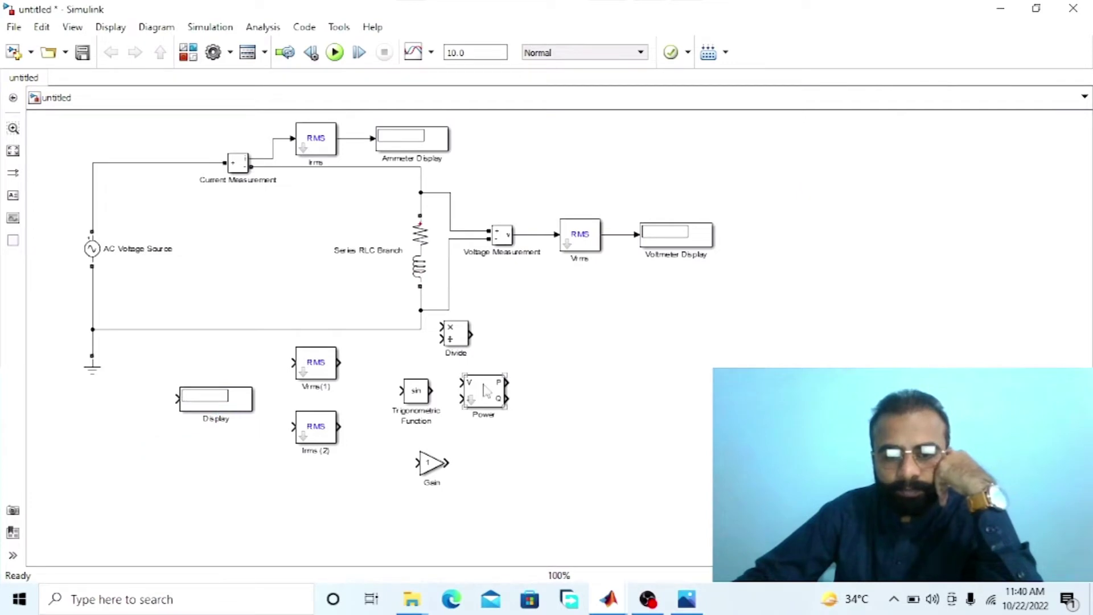
pyautogui.click(405, 392)
pyautogui.hotkey('ctrl', 'shift', 'l')
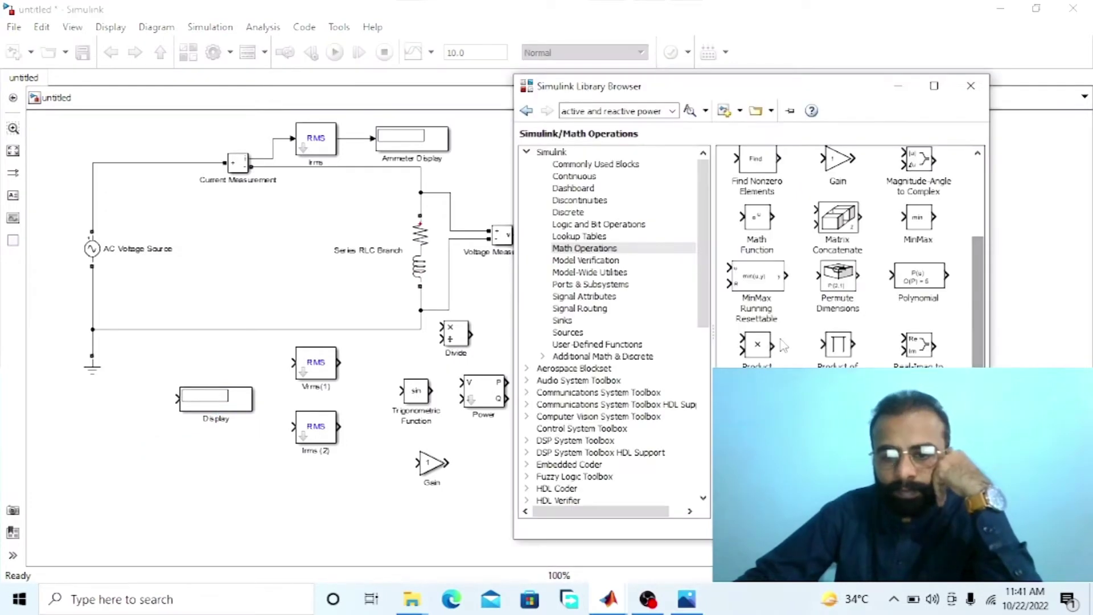
pyautogui.moveTo(761, 345); pyautogui.dragTo(618, 407)
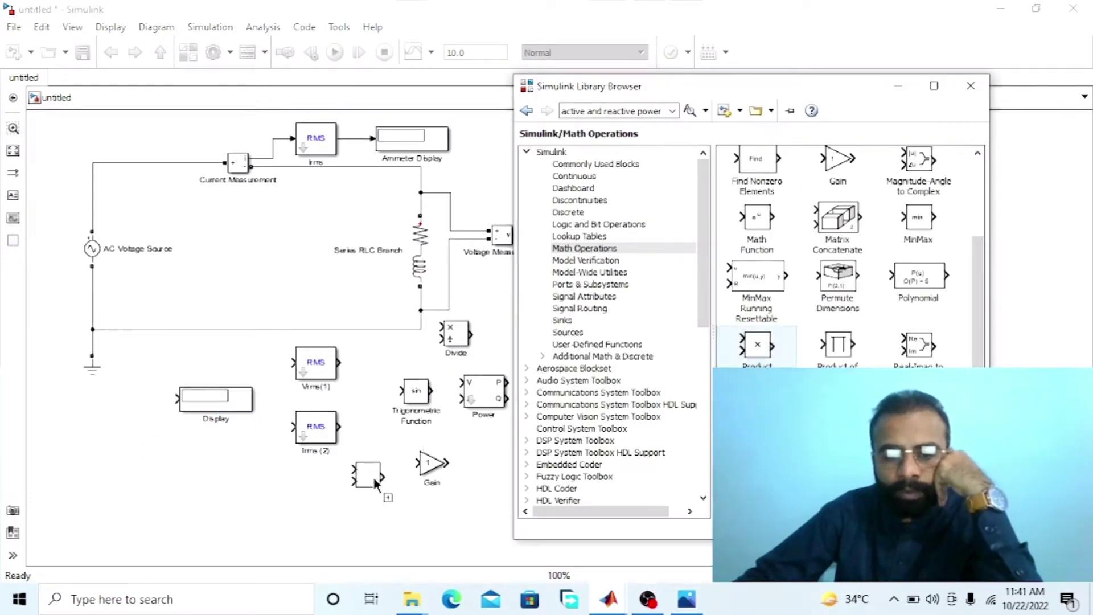
pyautogui.moveTo(374, 477); pyautogui.dragTo(374, 477)
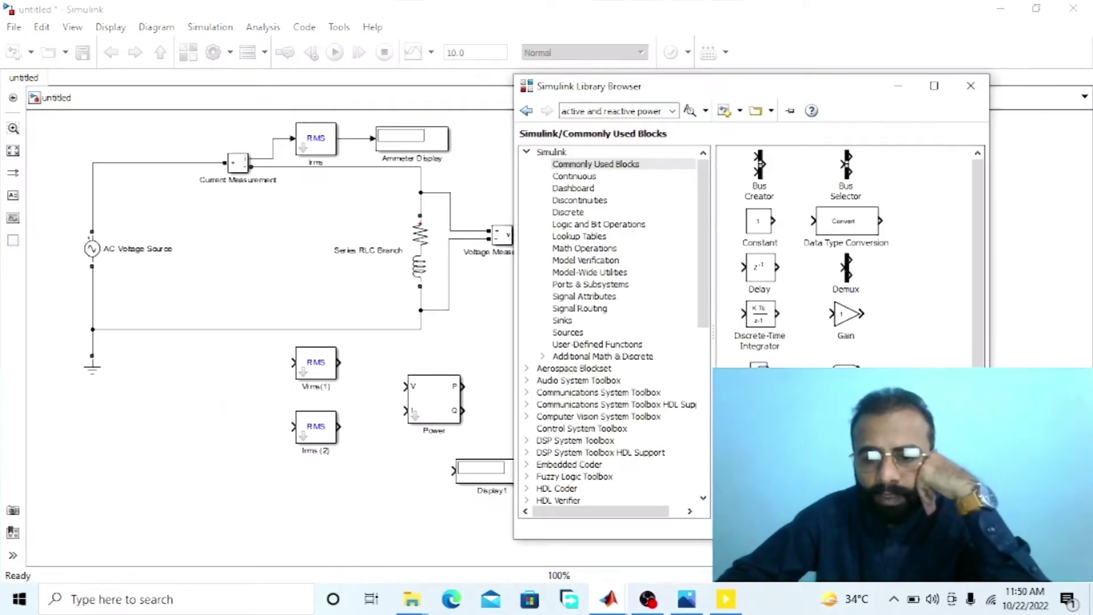
# Add a two-input Mux beside Power and rename the Product block 'Apparent Power (VI)'
pyautogui.moveTo(680, 457); pyautogui.dragTo(495, 431)
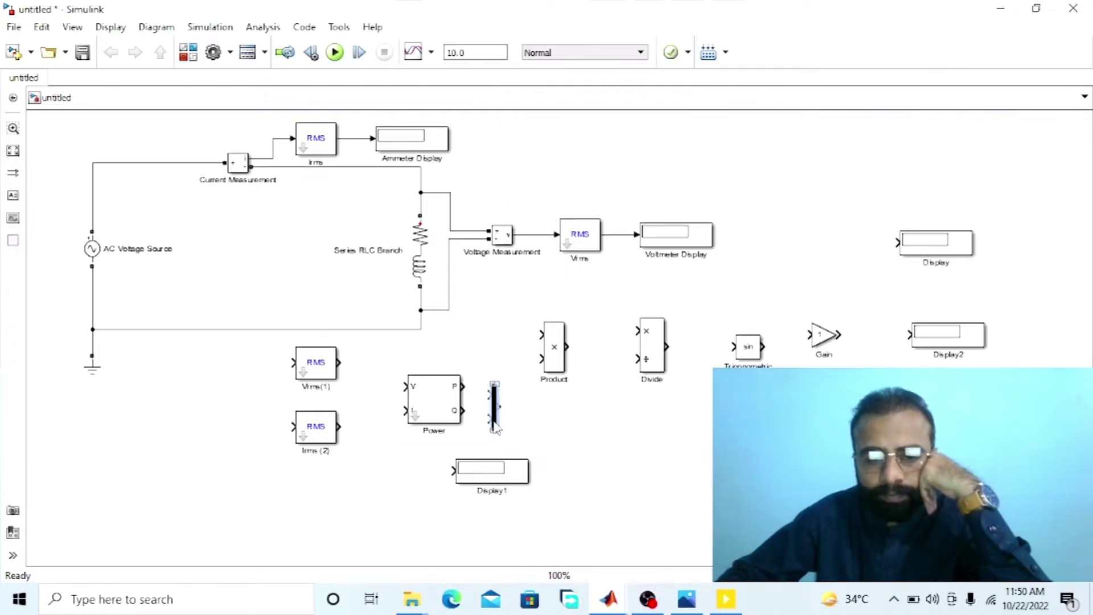
pyautogui.click(563, 370)
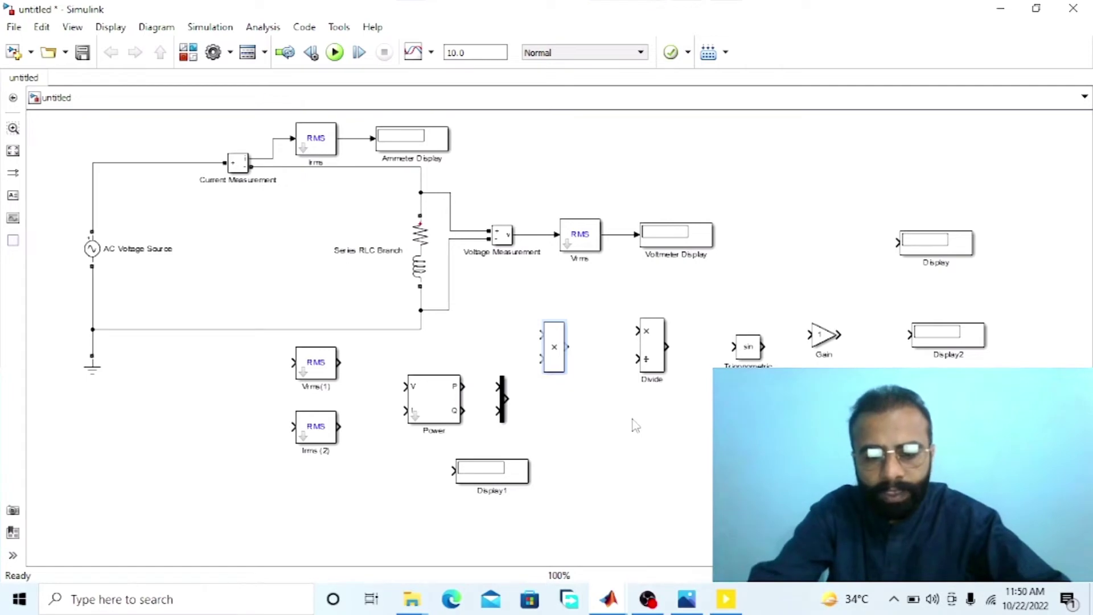
pyautogui.write('App')
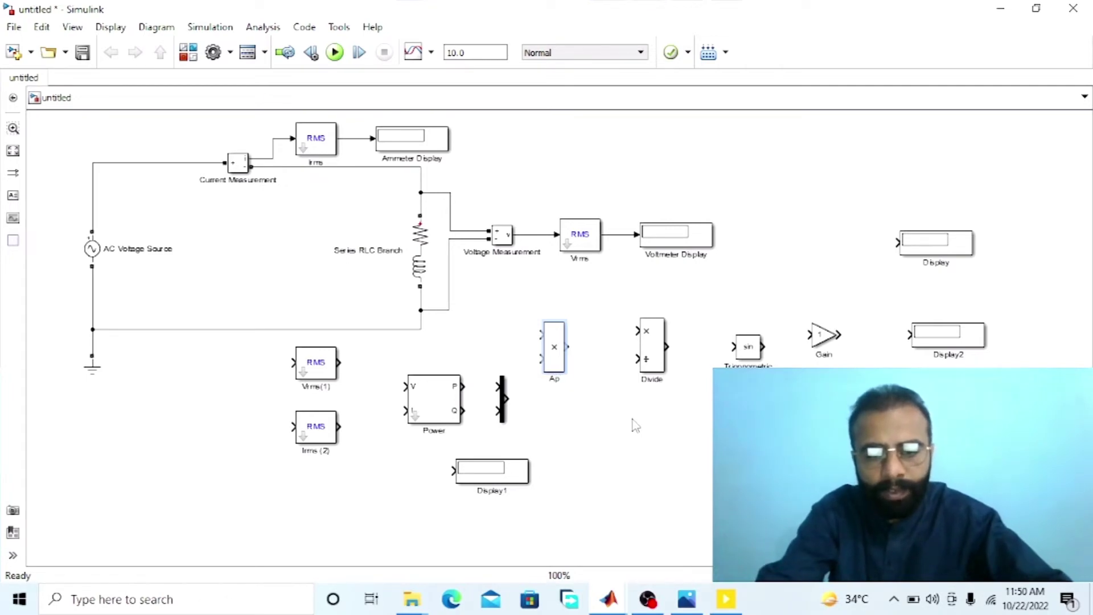
pyautogui.write('arent Power')
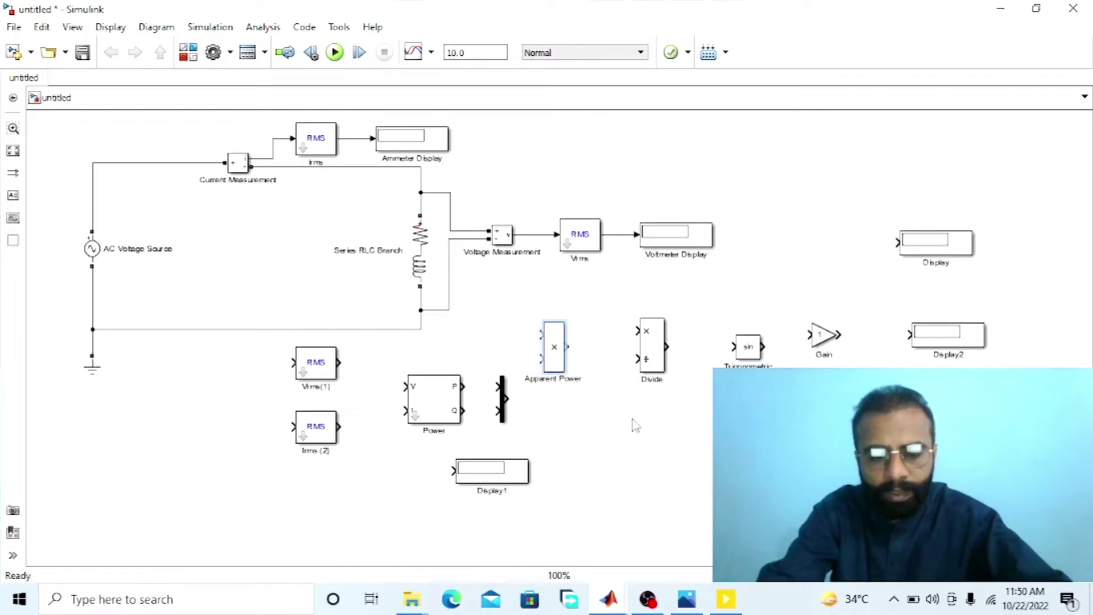
pyautogui.write(' (')
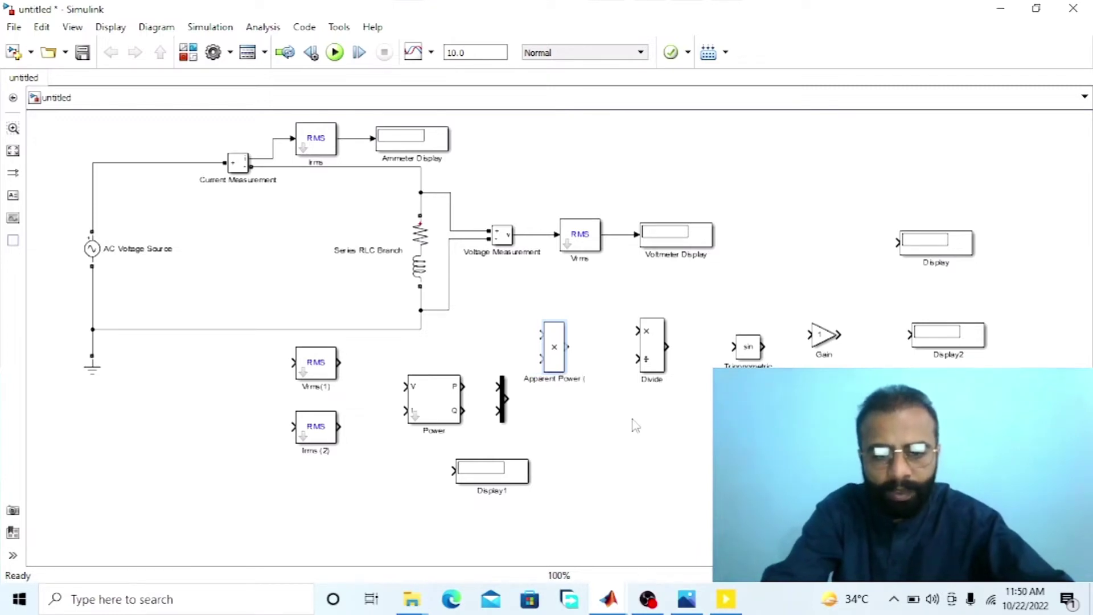
pyautogui.write('VI')
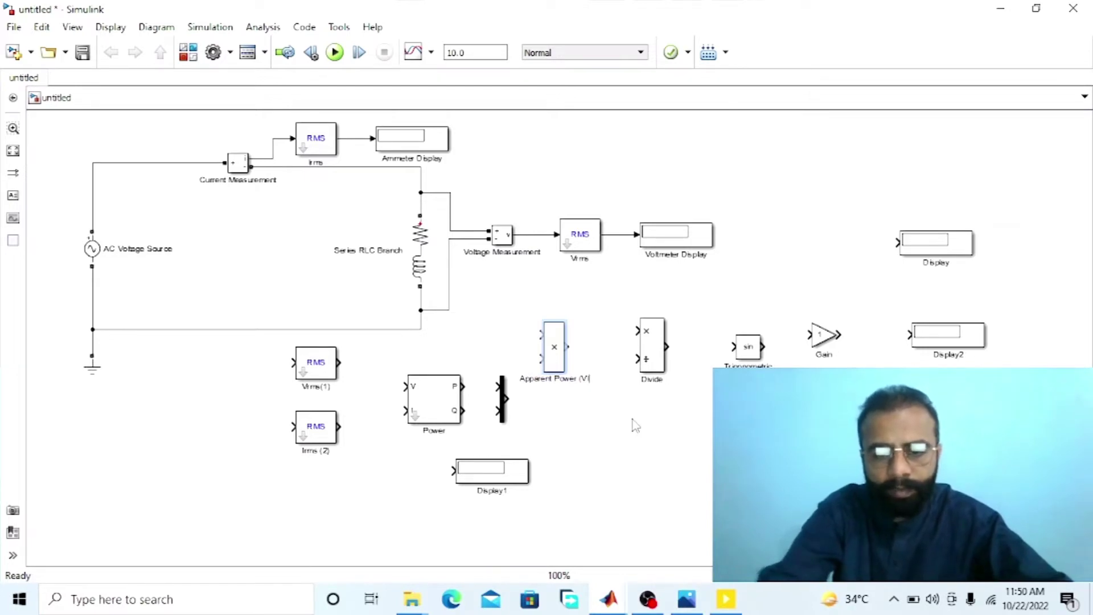
pyautogui.write(')')
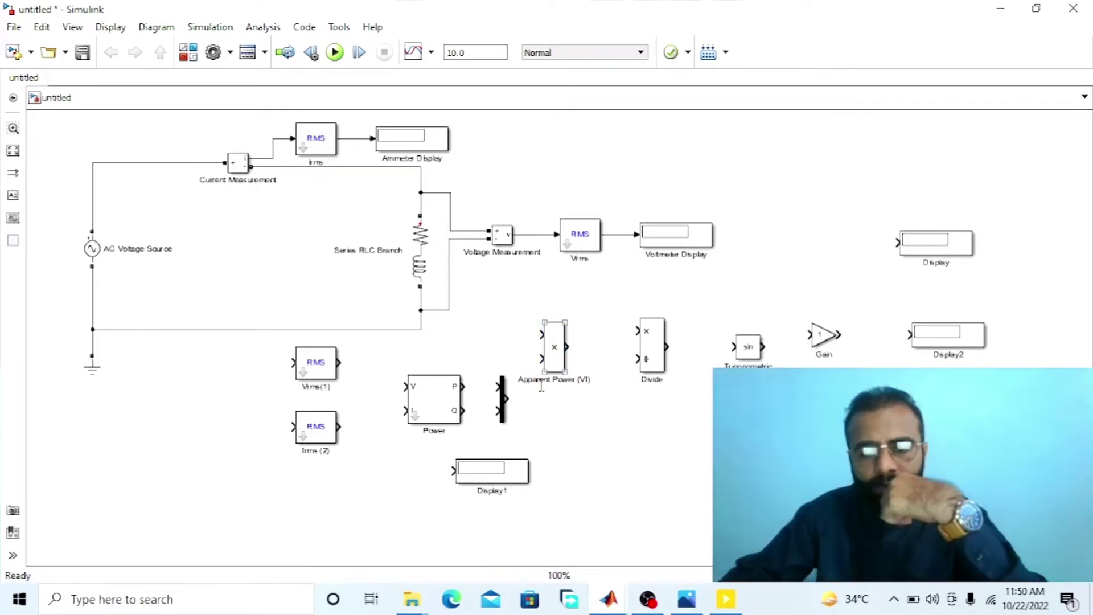
pyautogui.click(547, 411)
pyautogui.click(569, 346)
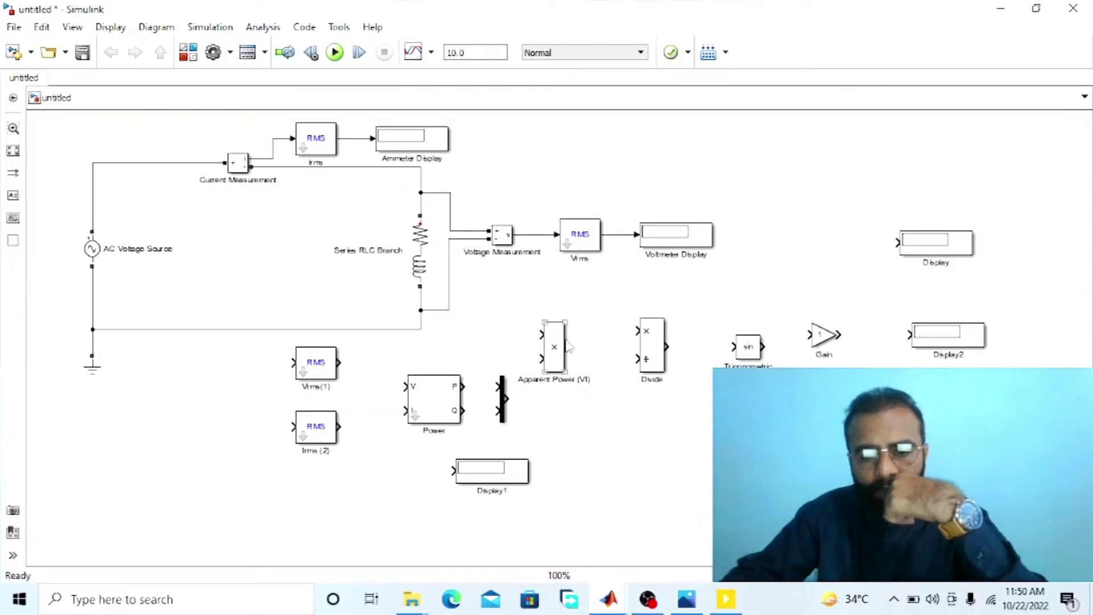
pyautogui.click(569, 370)
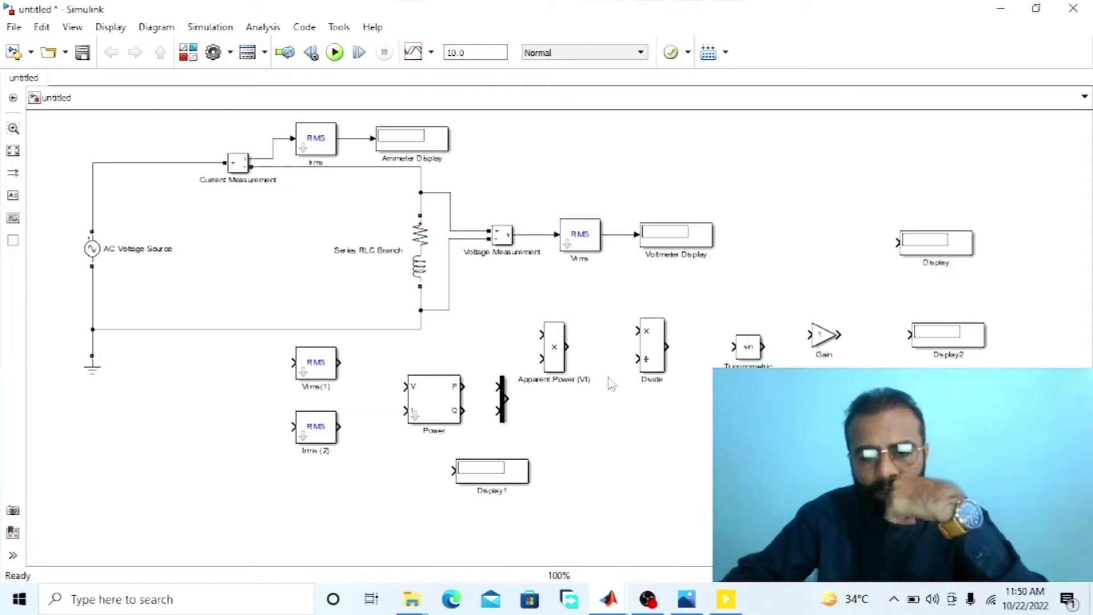
pyautogui.click(662, 355)
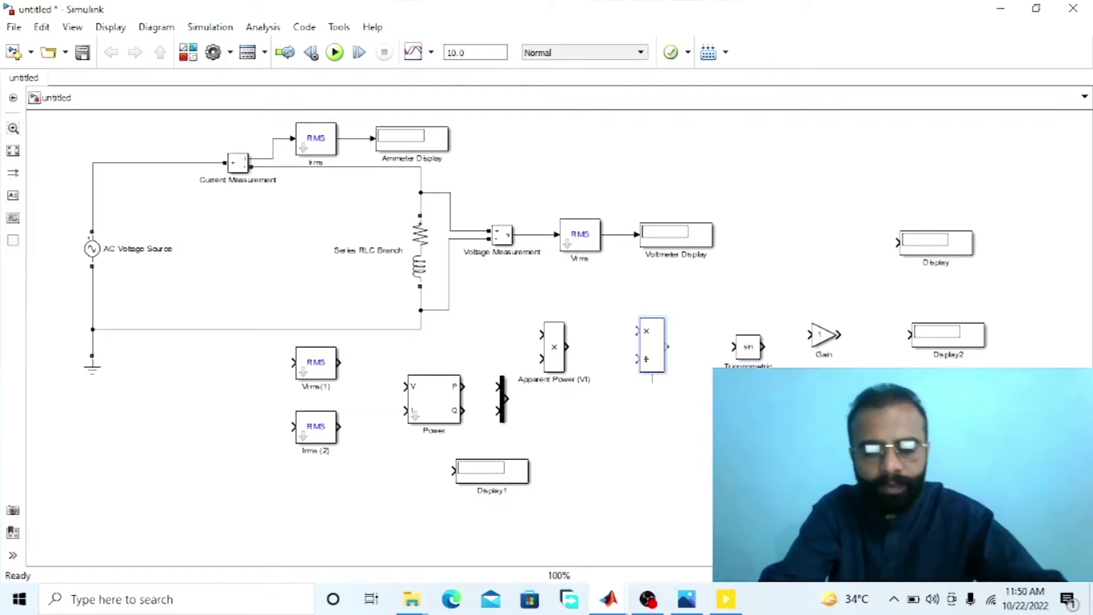
# Type the Divide block's label 'VI Cos x / VI = Cos x (Power Factor)'
pyautogui.write('VI Cos x /')
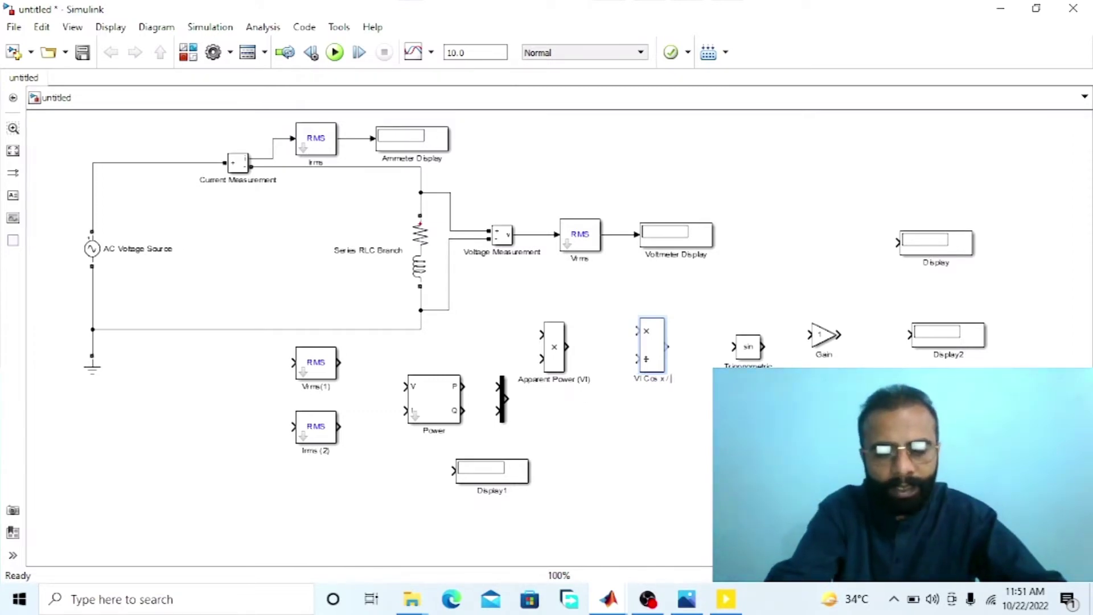
pyautogui.write('VI ')
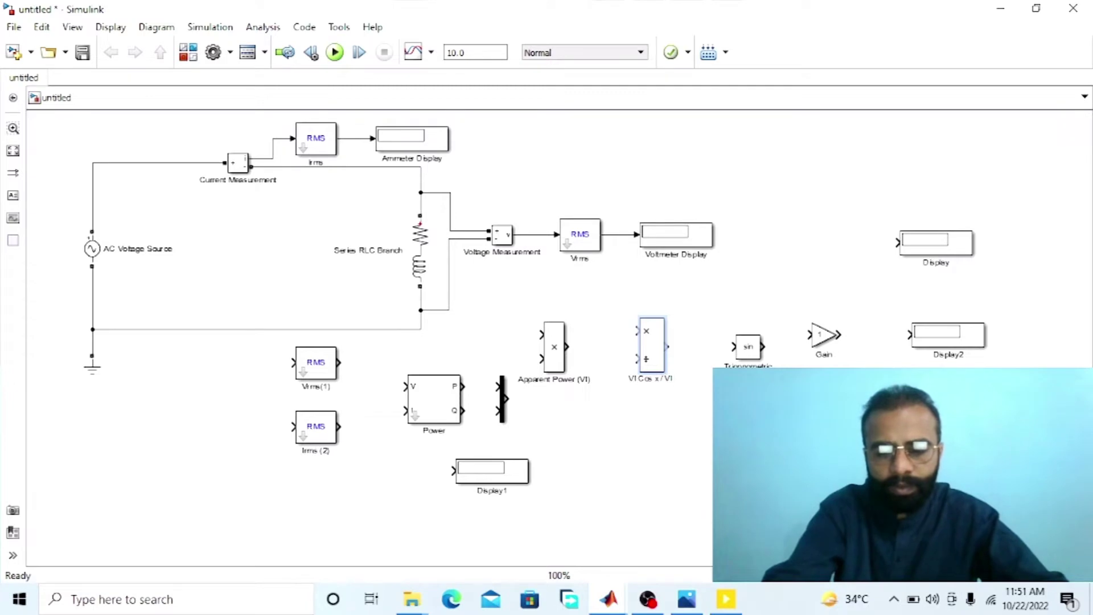
pyautogui.write('=')
pyautogui.write(' Cos')
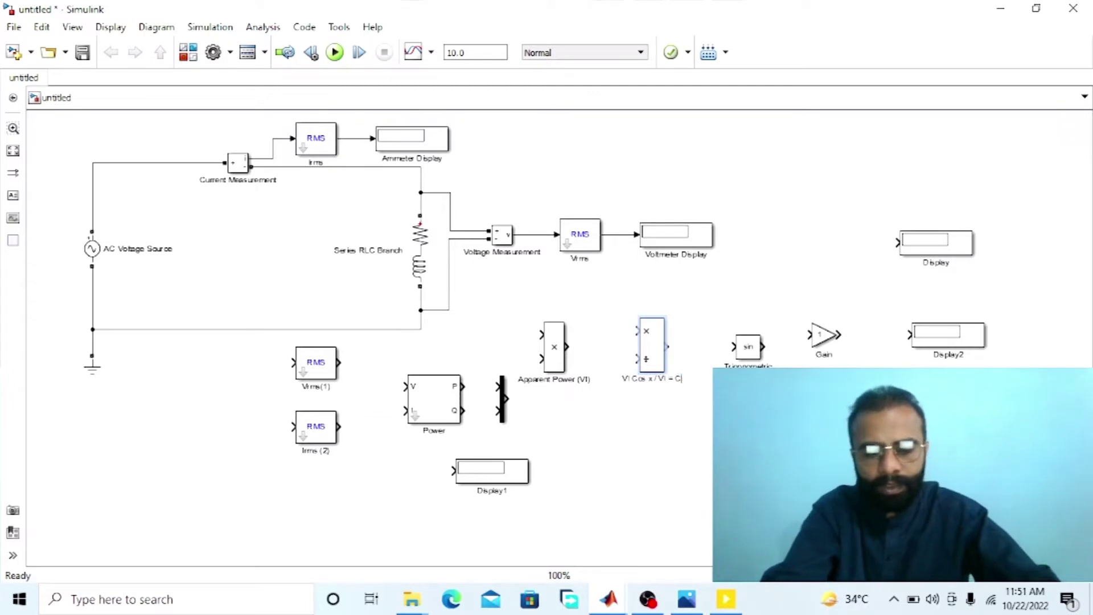
pyautogui.write(' x')
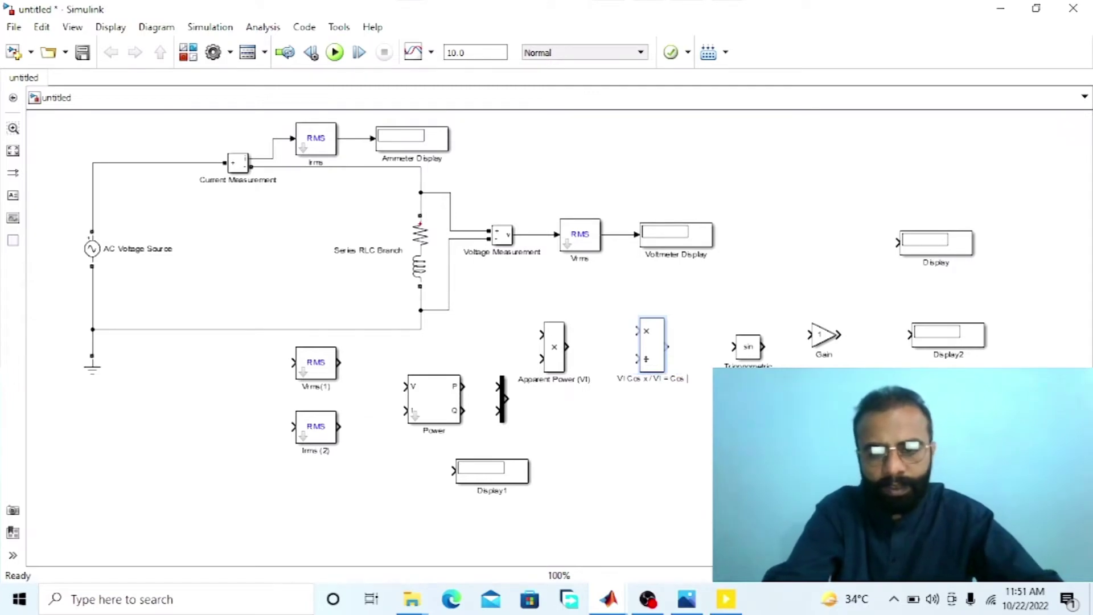
pyautogui.write(' (')
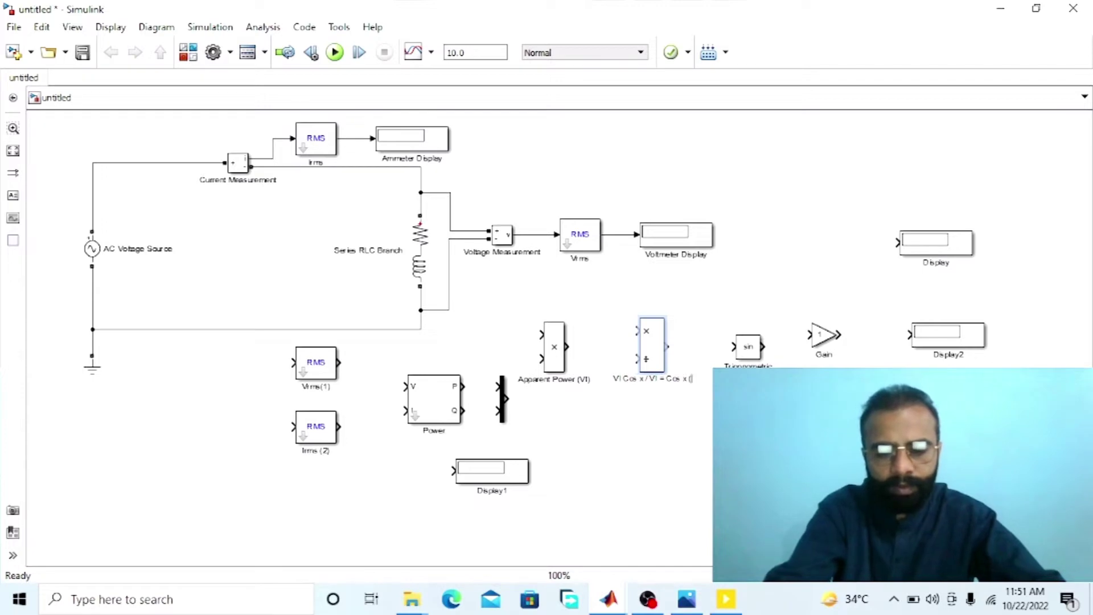
pyautogui.write('Power')
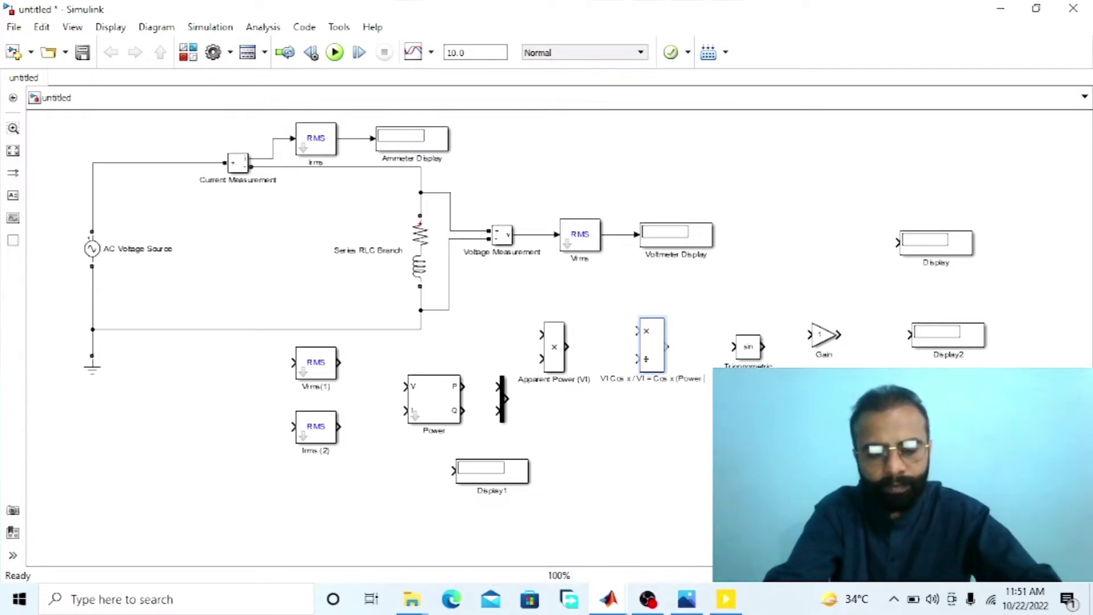
pyautogui.write(' Facto')
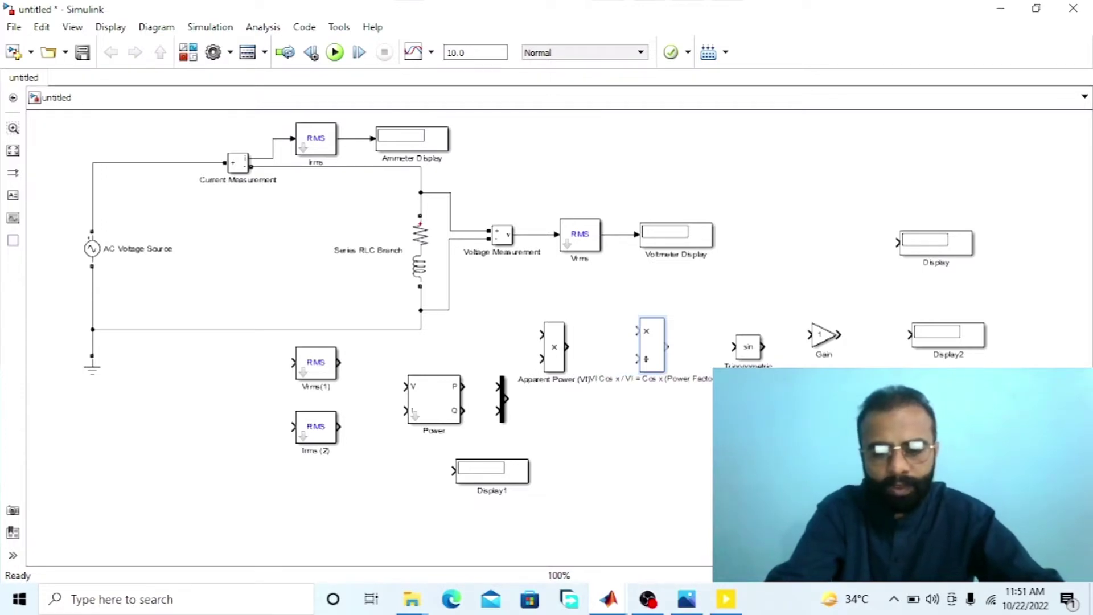
pyautogui.write('r')
# Feed Vrms(1) and Irms (2) from the measured voltage and current, and wire both into Apparent Power (VI)
pyautogui.moveTo(553, 348)
pyautogui.mouseDown()
pyautogui.moveTo(537, 349)
pyautogui.moveTo(541, 333)
pyautogui.mouseUp()
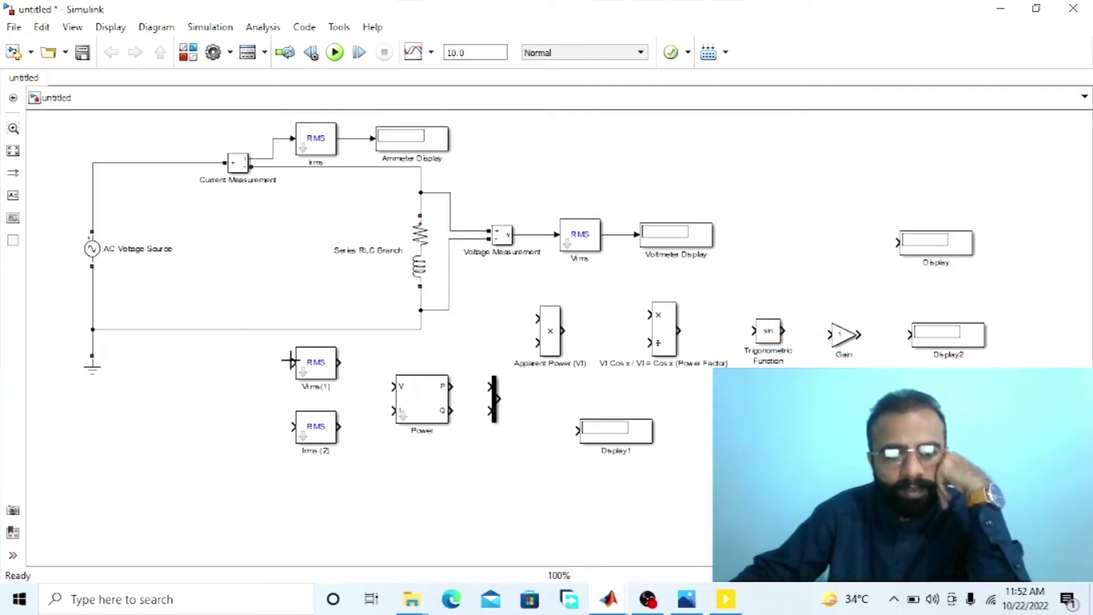
pyautogui.moveTo(290, 360)
pyautogui.mouseDown()
pyautogui.moveTo(273, 354)
pyautogui.moveTo(350, 224)
pyautogui.moveTo(512, 183)
pyautogui.moveTo(534, 192)
pyautogui.moveTo(532, 233)
pyautogui.mouseUp()
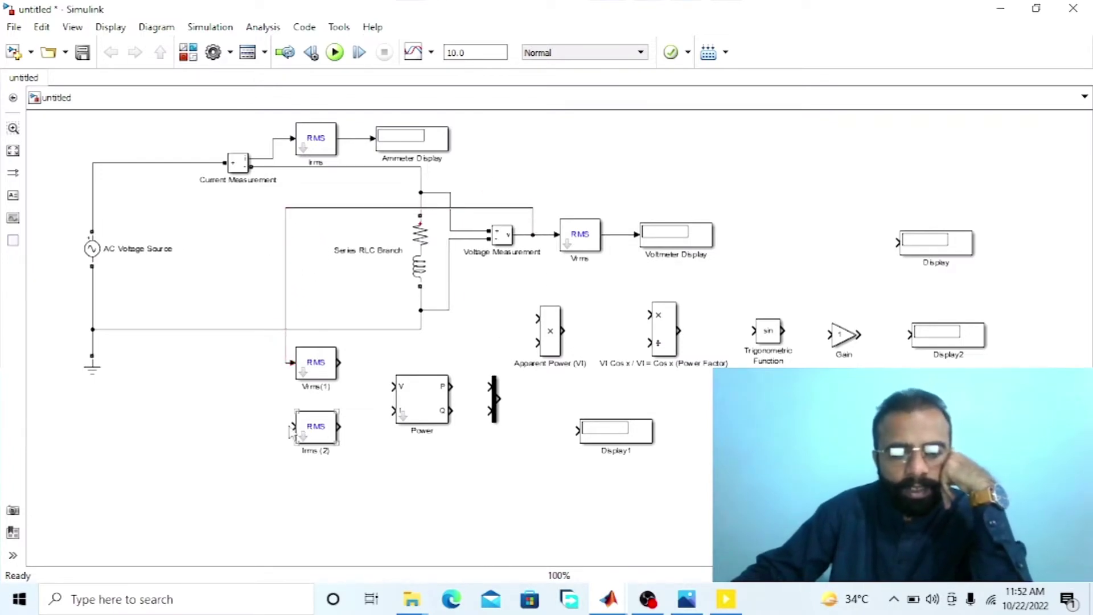
pyautogui.moveTo(293, 424)
pyautogui.mouseDown()
pyautogui.moveTo(225, 384)
pyautogui.moveTo(227, 317)
pyautogui.moveTo(266, 169)
pyautogui.mouseUp()
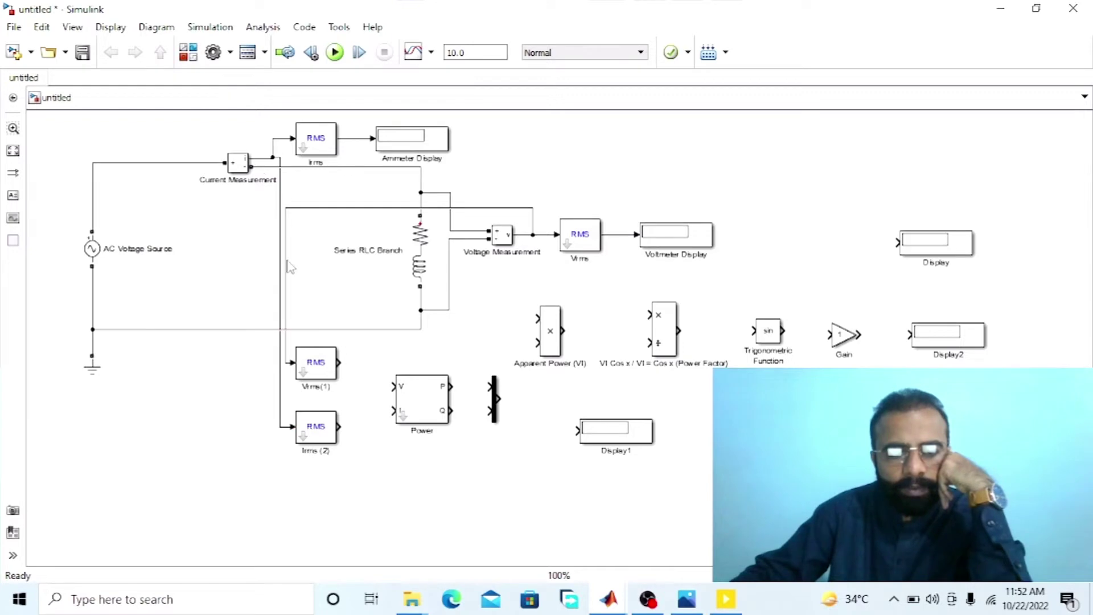
pyautogui.moveTo(282, 381); pyautogui.dragTo(270, 384)
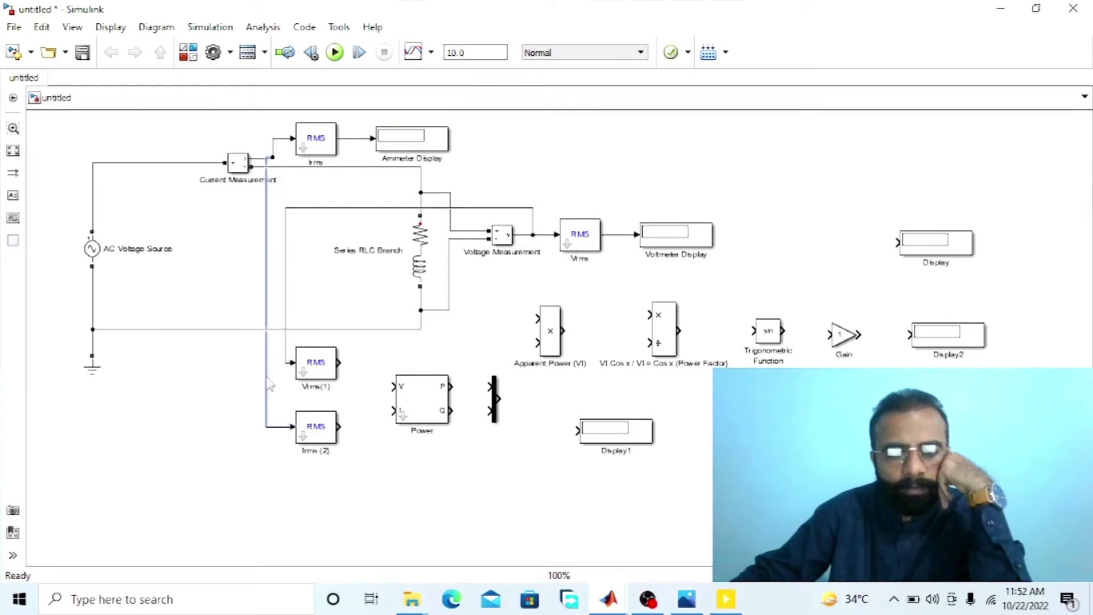
pyautogui.click(365, 441)
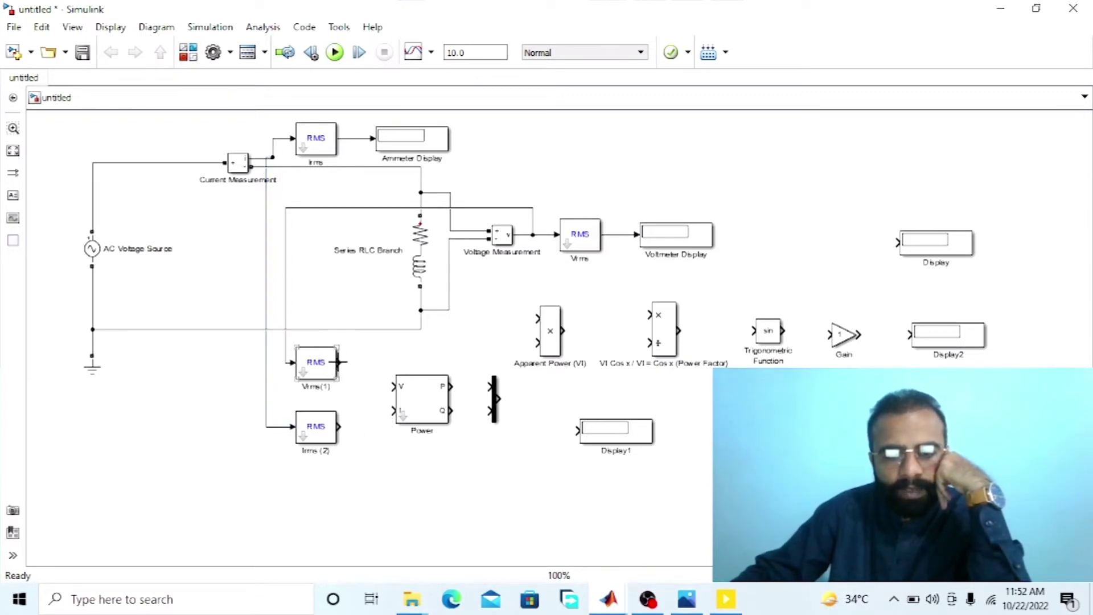
pyautogui.moveTo(340, 362); pyautogui.dragTo(537, 316)
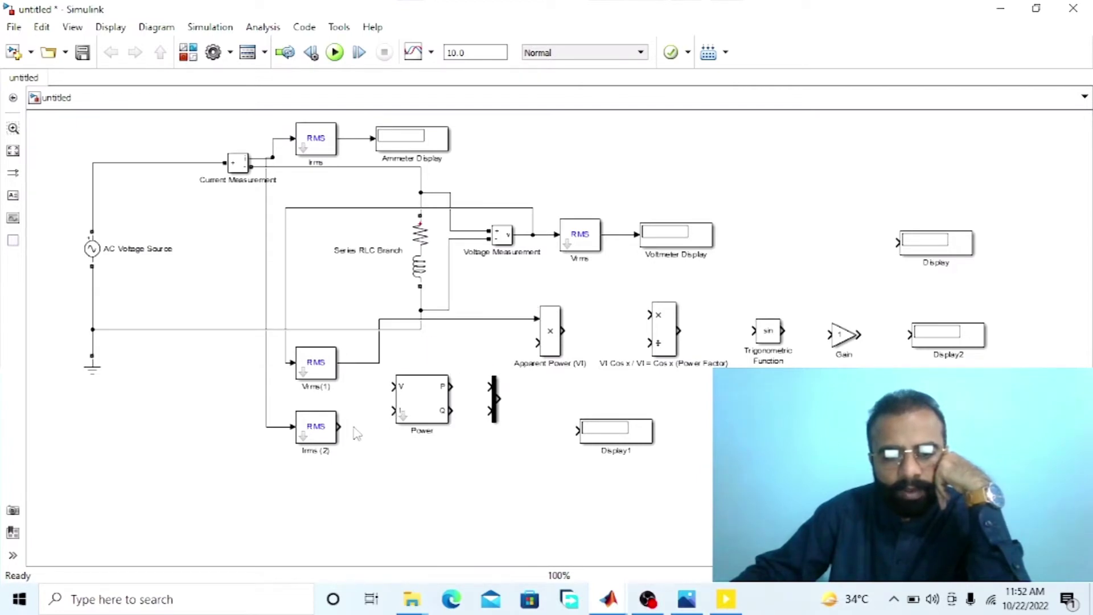
pyautogui.moveTo(342, 427); pyautogui.dragTo(535, 343)
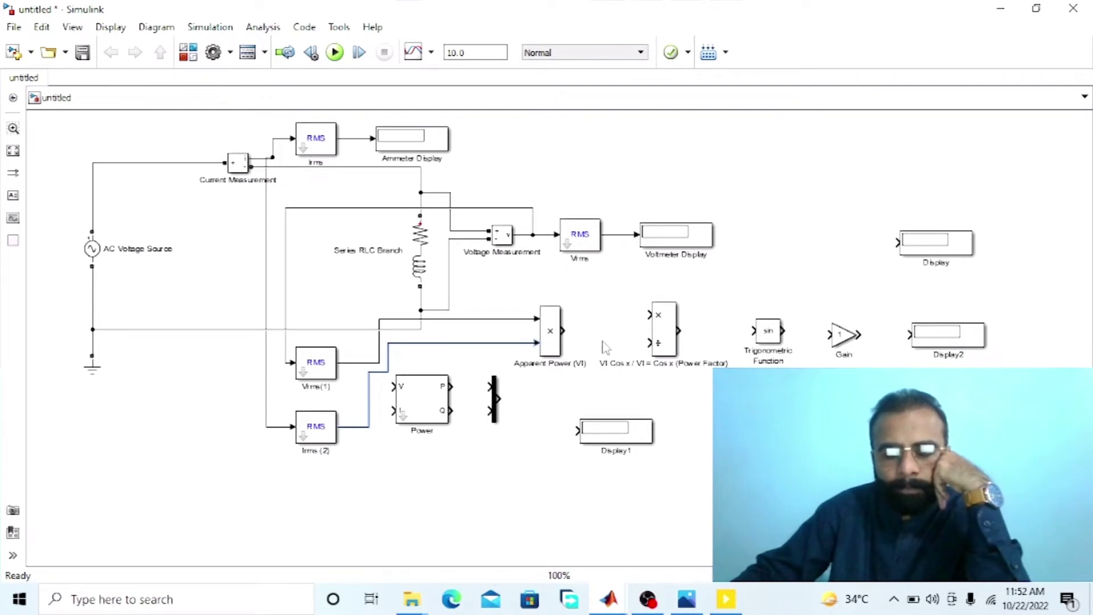
# Connect the voltage and current lines to the Power block's V and I inputs and wire P into the Mux
pyautogui.hotkey('ctrl', 'z')
pyautogui.moveTo(413, 411); pyautogui.dragTo(421, 411)
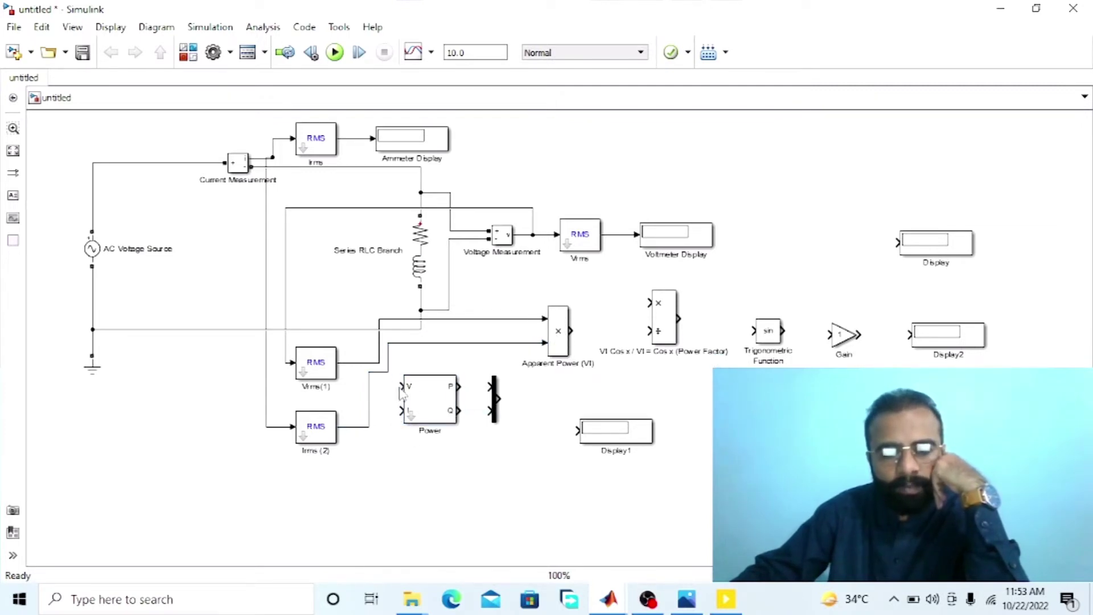
pyautogui.moveTo(402, 387); pyautogui.dragTo(286, 291)
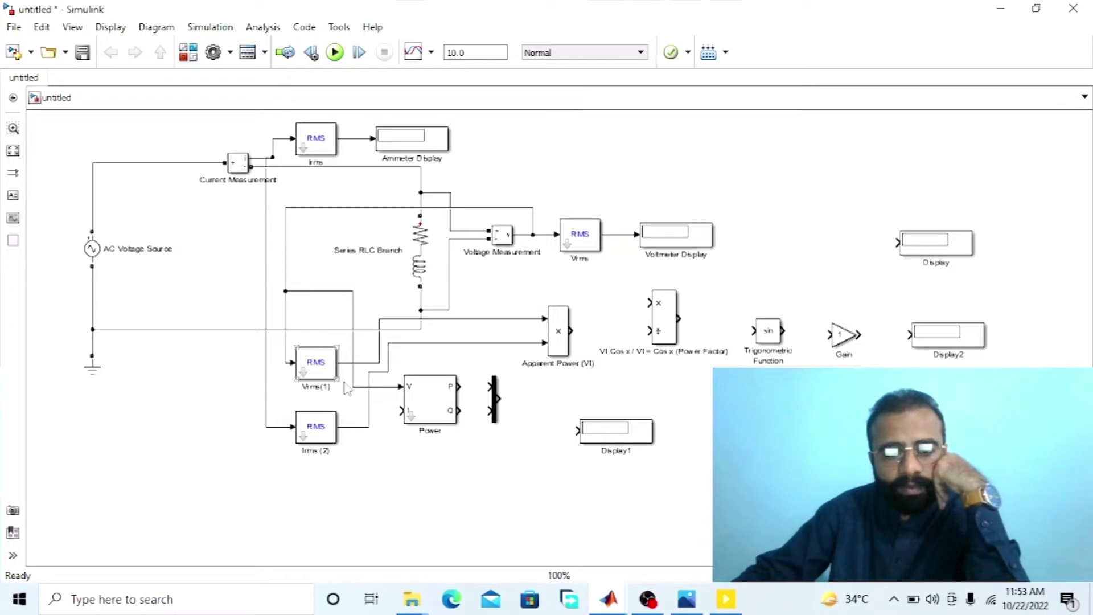
pyautogui.click(422, 400)
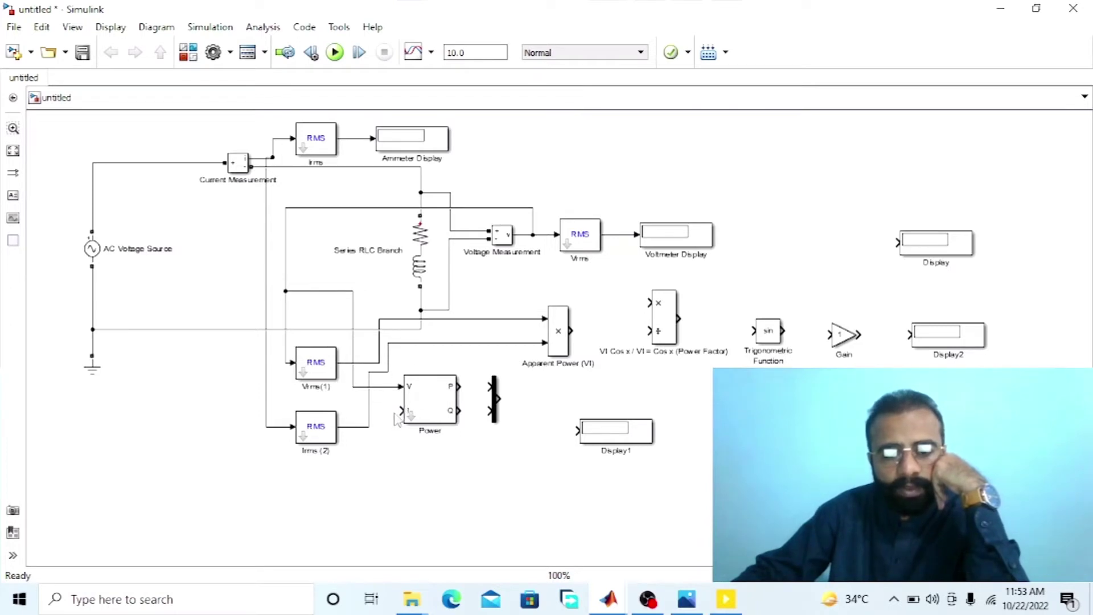
pyautogui.moveTo(403, 410); pyautogui.dragTo(266, 396)
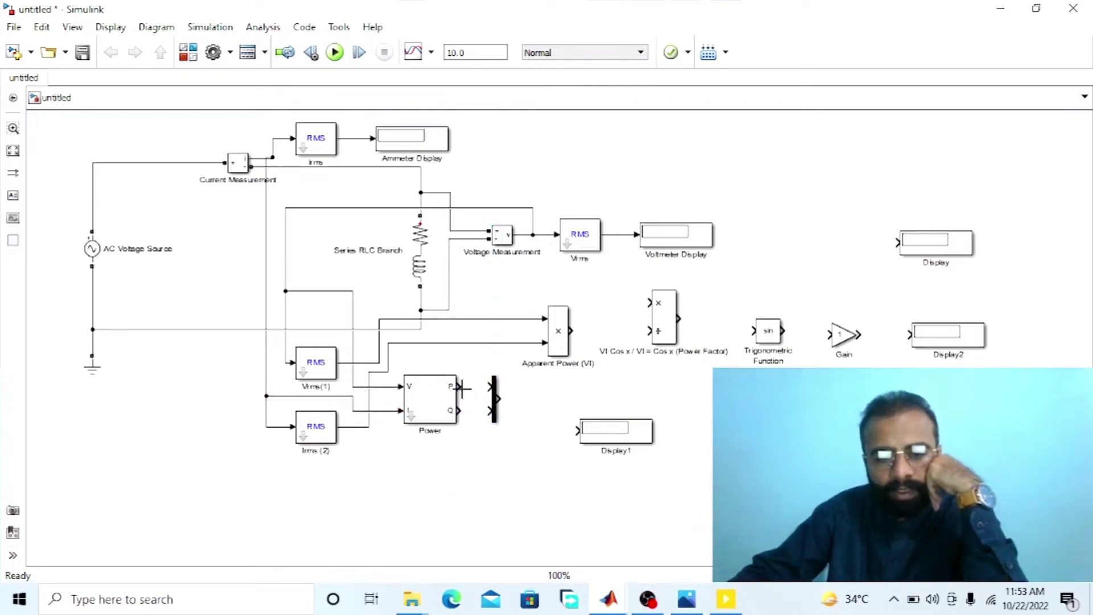
pyautogui.moveTo(459, 387); pyautogui.dragTo(488, 410)
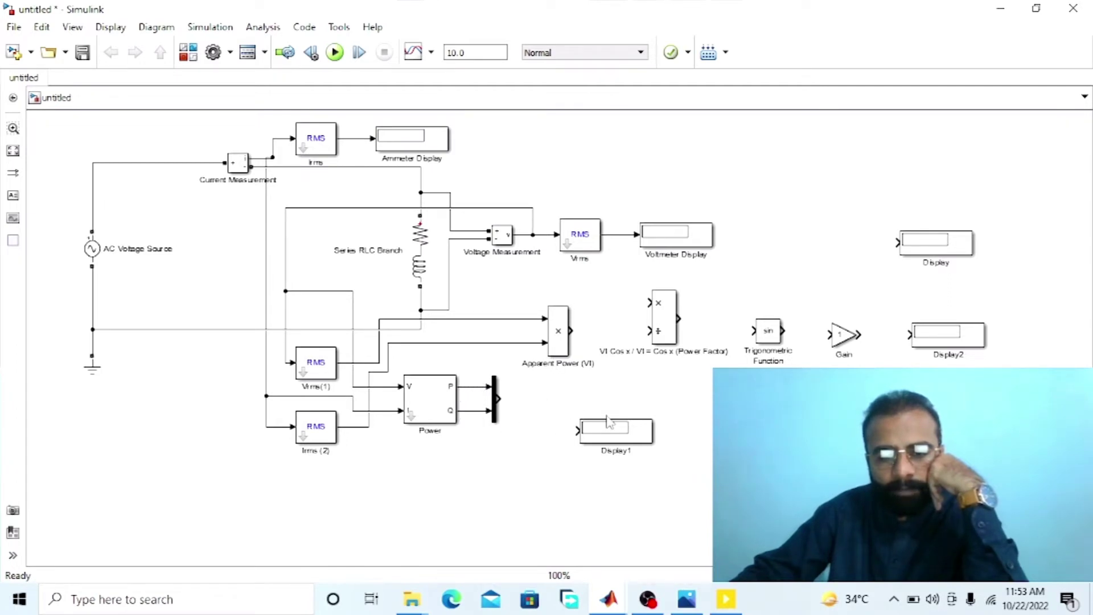
# Wire apparent power into the Power Factor divider's ÷ input and the Mux output into its × input
pyautogui.moveTo(612, 428); pyautogui.dragTo(613, 453)
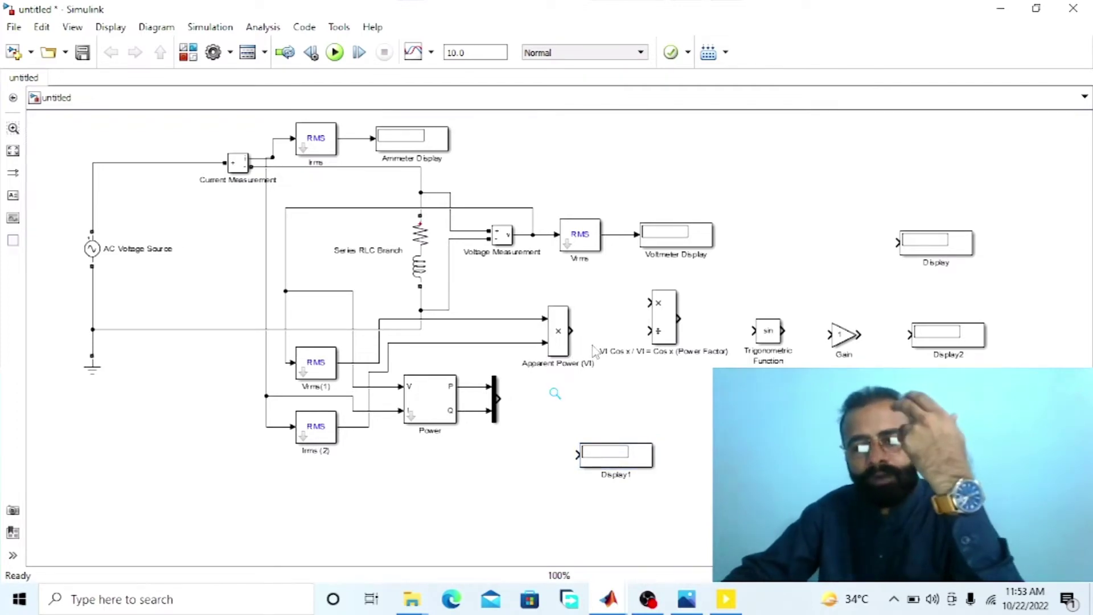
pyautogui.click(555, 349)
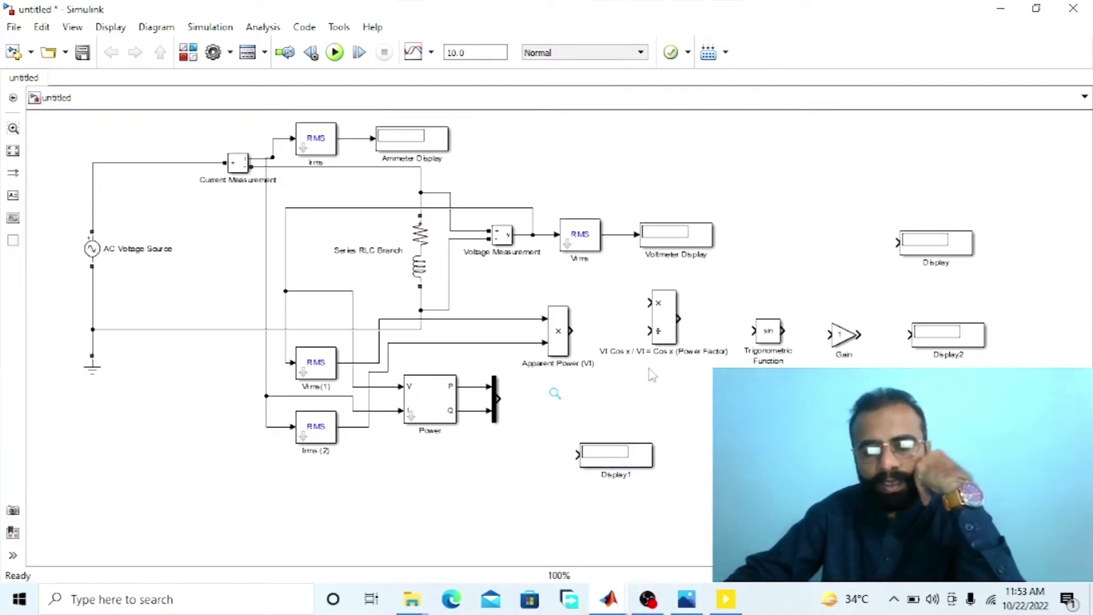
pyautogui.click(632, 352)
pyautogui.click(646, 360)
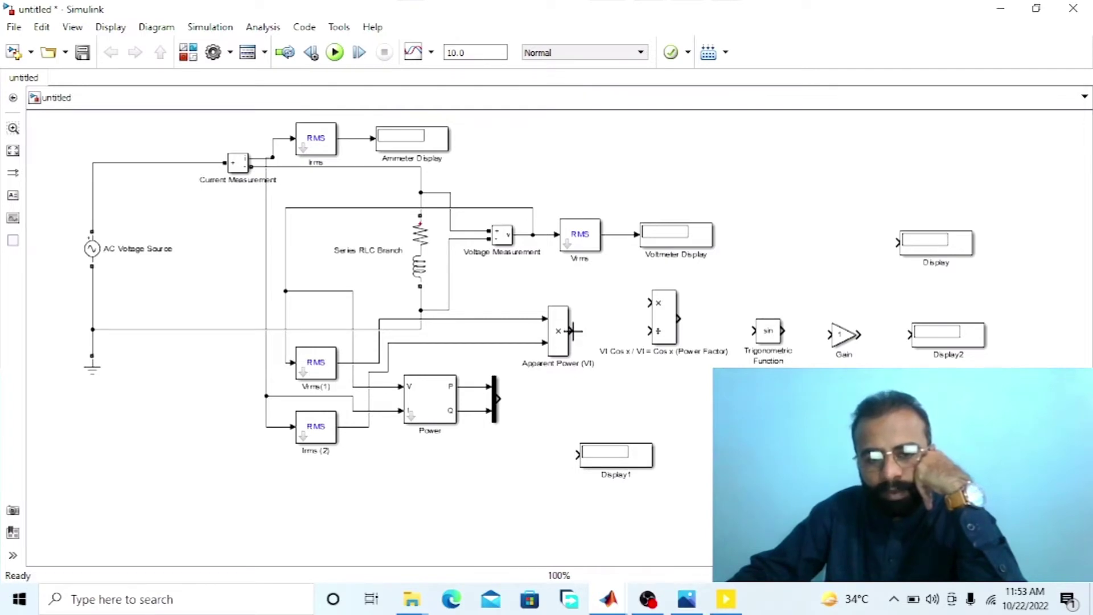
pyautogui.moveTo(576, 331); pyautogui.dragTo(648, 331)
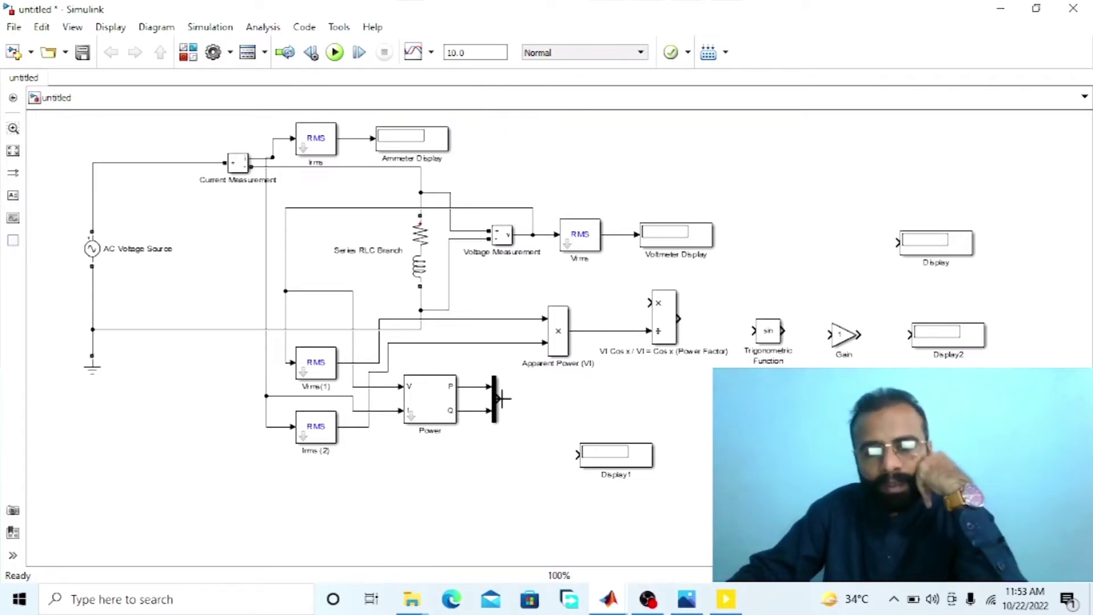
pyautogui.moveTo(502, 399); pyautogui.dragTo(649, 302)
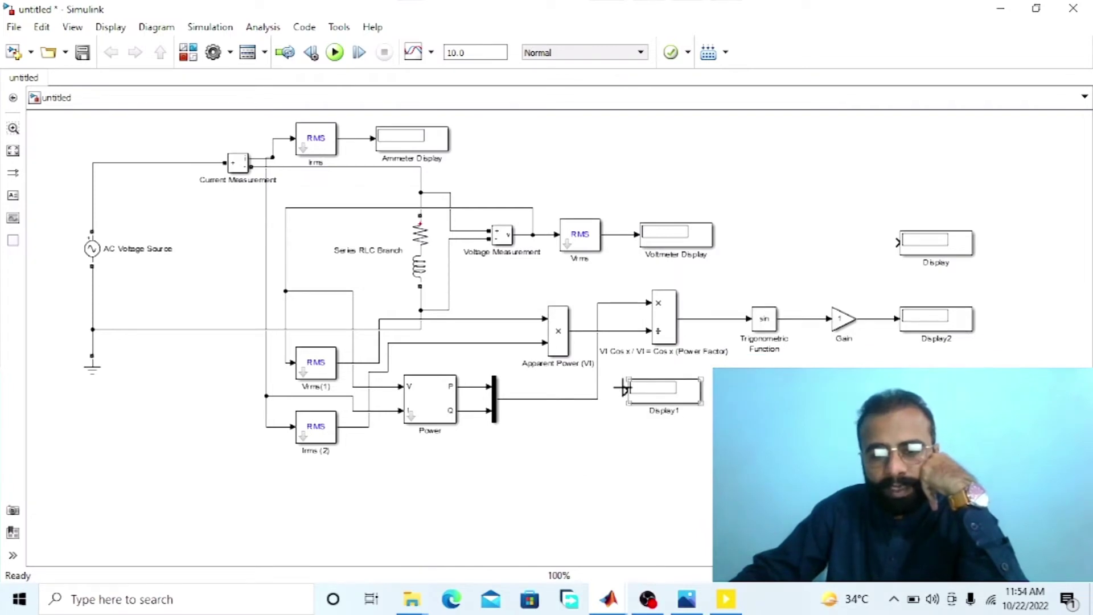
# Branch the apparent power signal into Display1
pyautogui.click(623, 389)
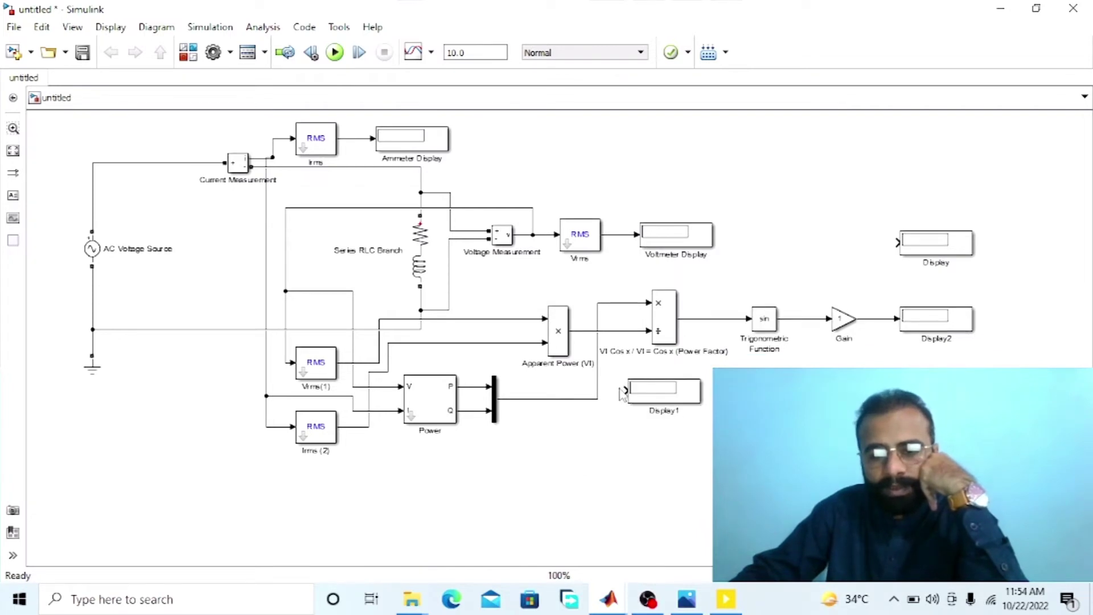
pyautogui.moveTo(624, 389); pyautogui.dragTo(587, 333)
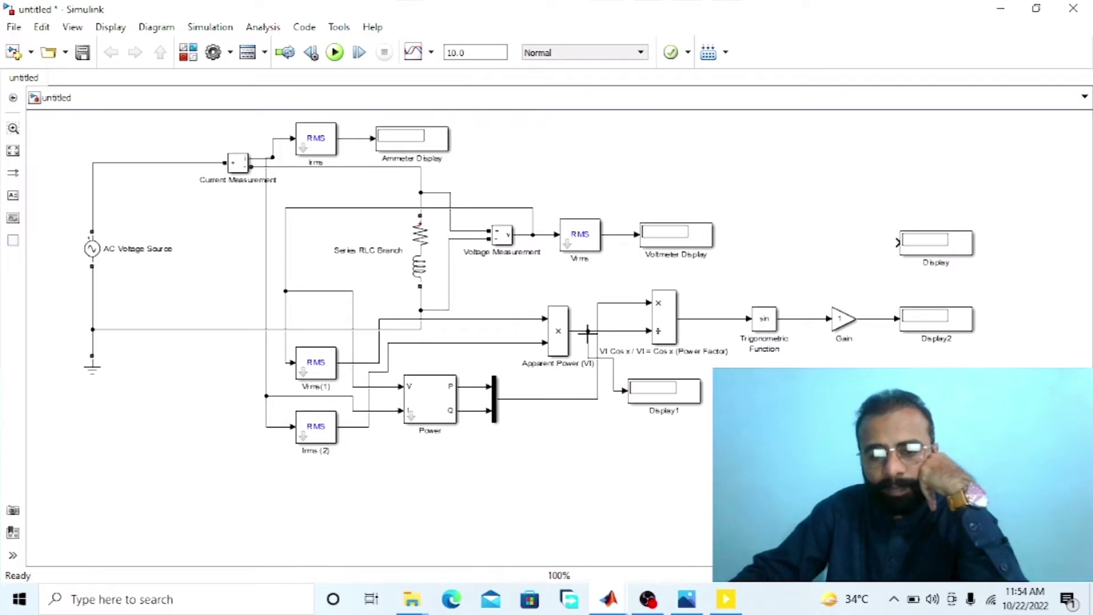
pyautogui.click(643, 399)
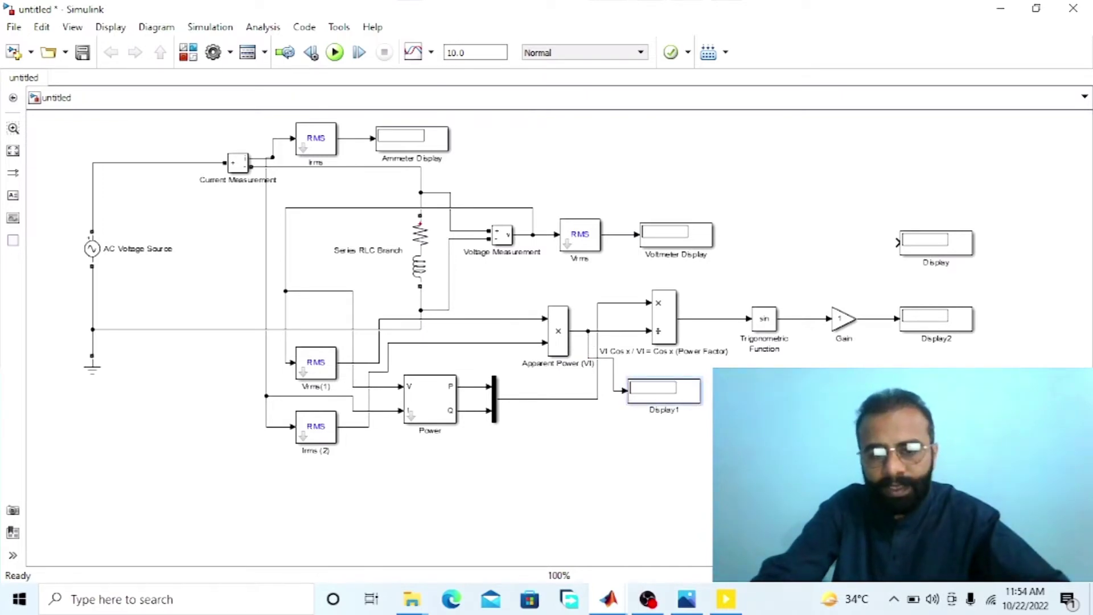
# Rename Display1 to Apparent Power
pyautogui.doubleClick(664, 410)
pyautogui.write('Disp')
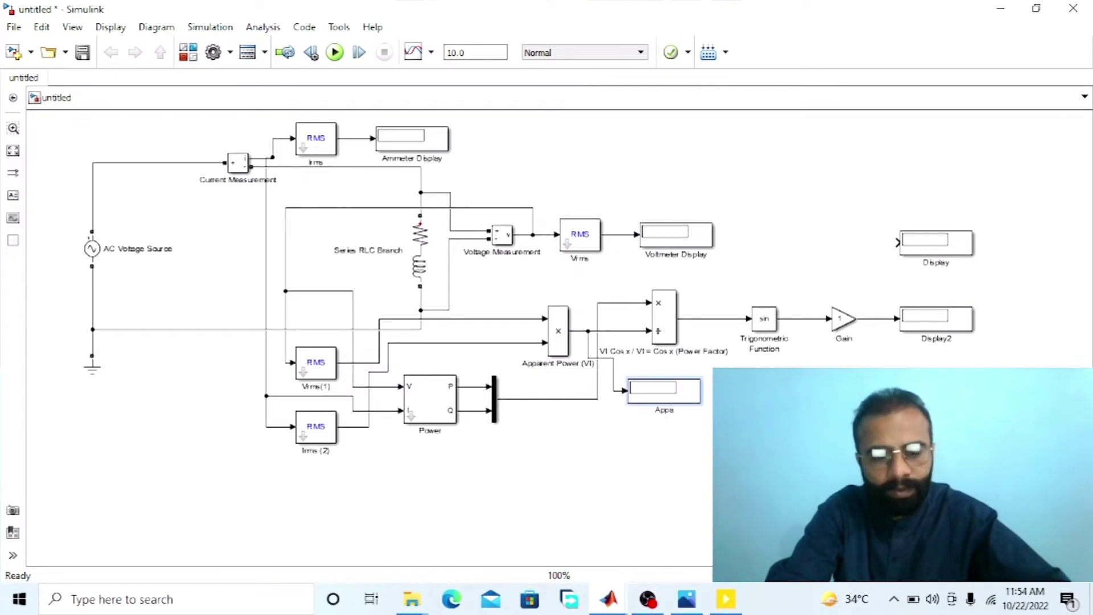
pyautogui.write('rent P')
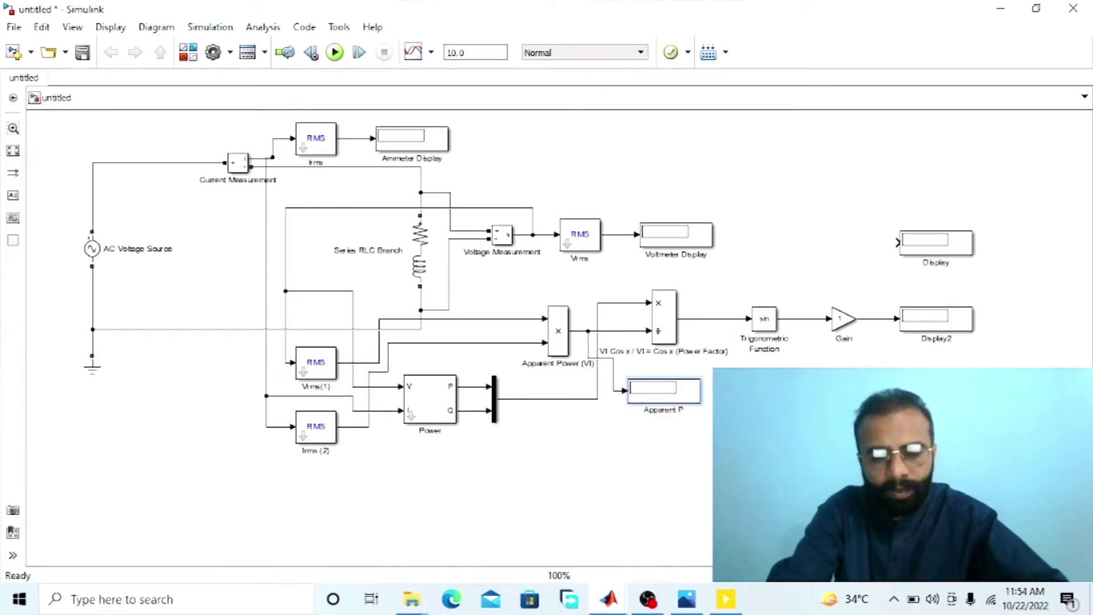
pyautogui.write('ower (')
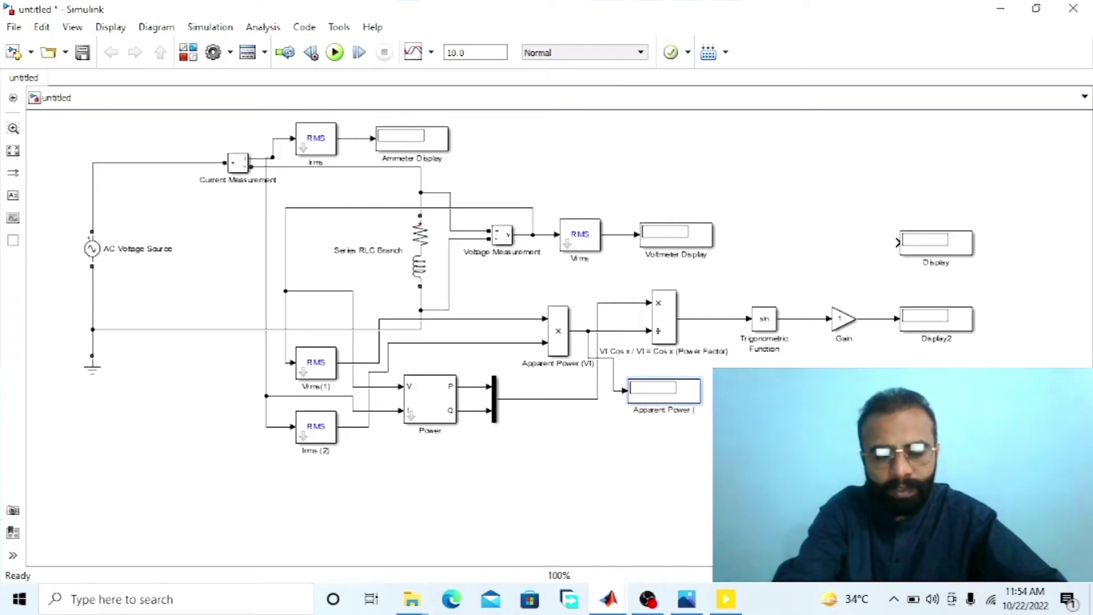
pyautogui.press('BackSpace')
pyautogui.press('BackSpace')
pyautogui.click(676, 400)
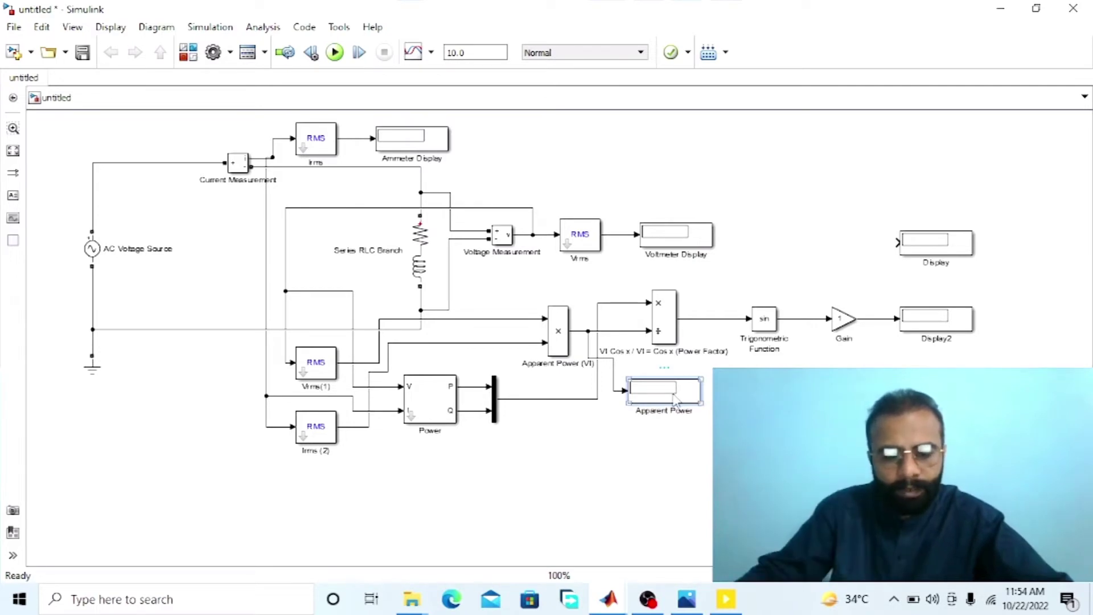
# Place a copy of the display below the Power block and name it Active Power (watts)
pyautogui.moveTo(678, 404); pyautogui.dragTo(471, 387)
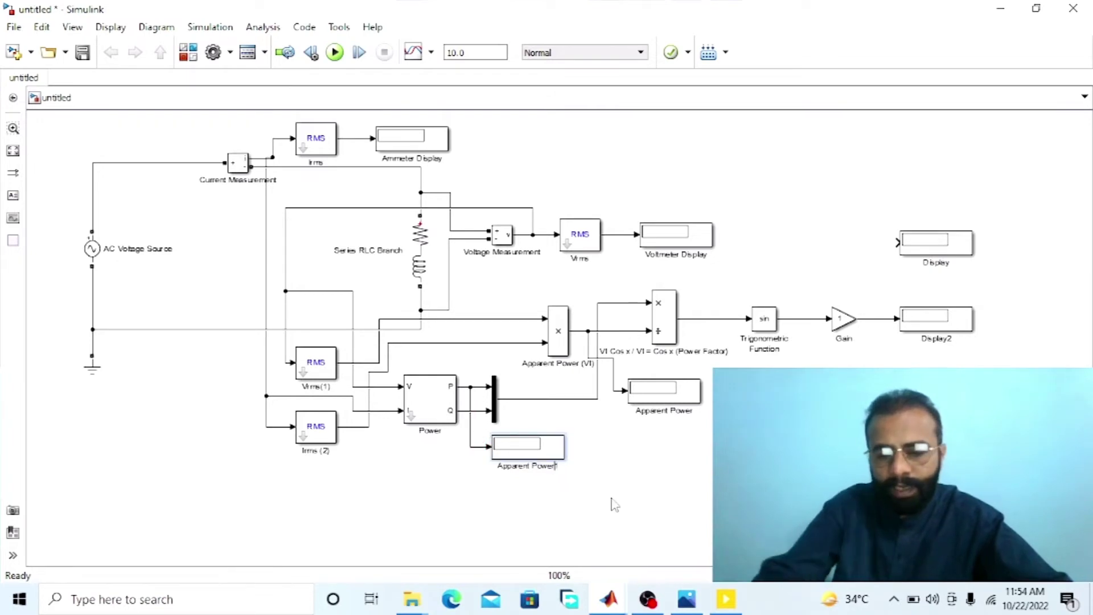
pyautogui.press('BackSpace')
pyautogui.press('BackSpace')
pyautogui.press('BackSpace')
pyautogui.press('BackSpace')
pyautogui.press('BackSpace')
pyautogui.press('BackSpace')
pyautogui.press('BackSpace')
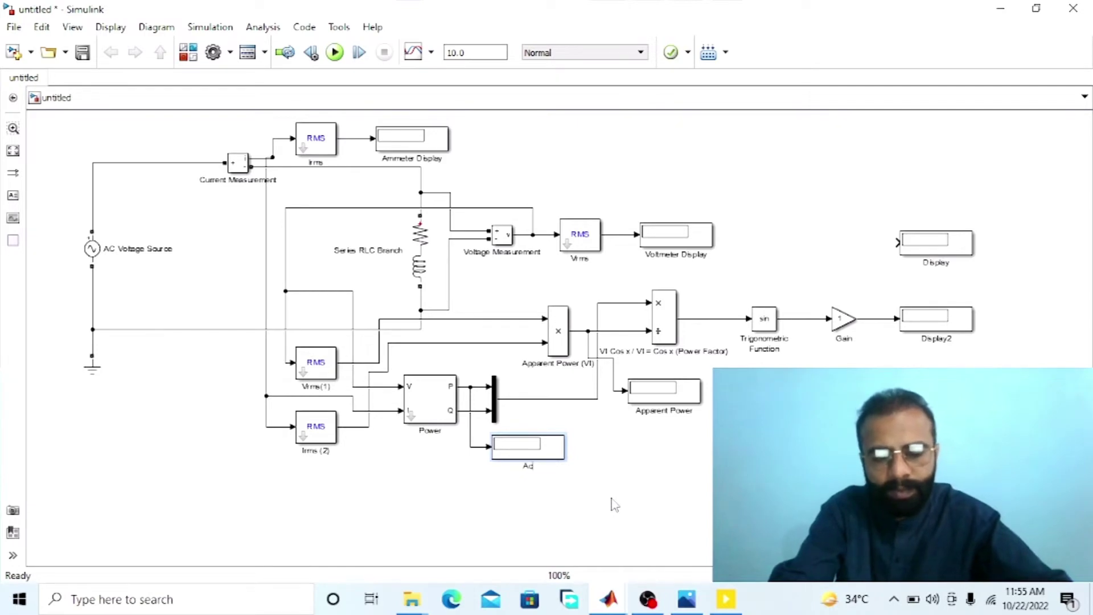
pyautogui.write('ower')
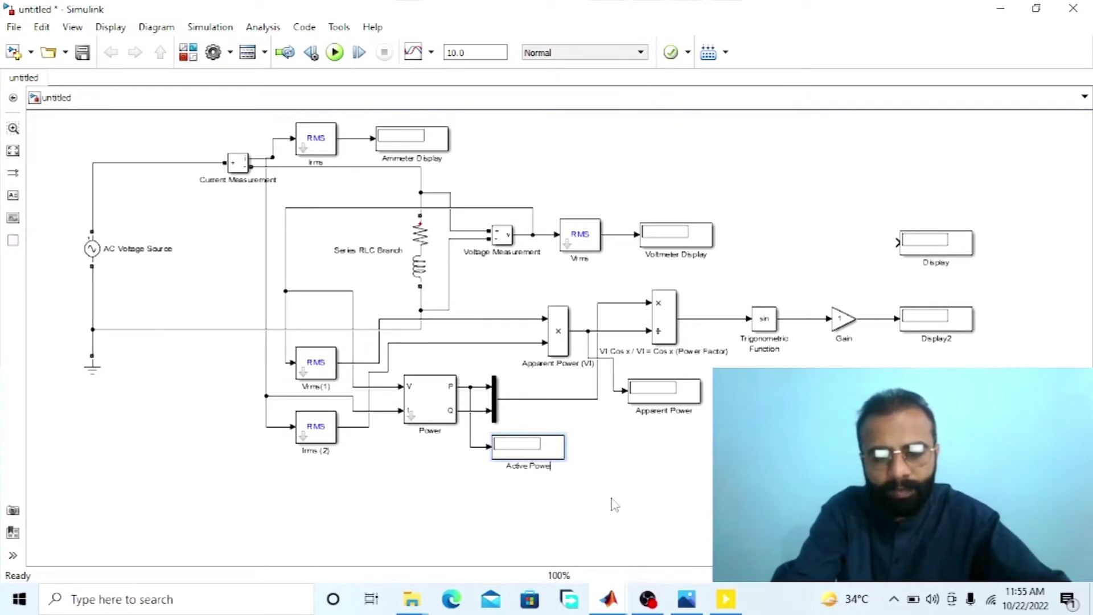
pyautogui.write('(')
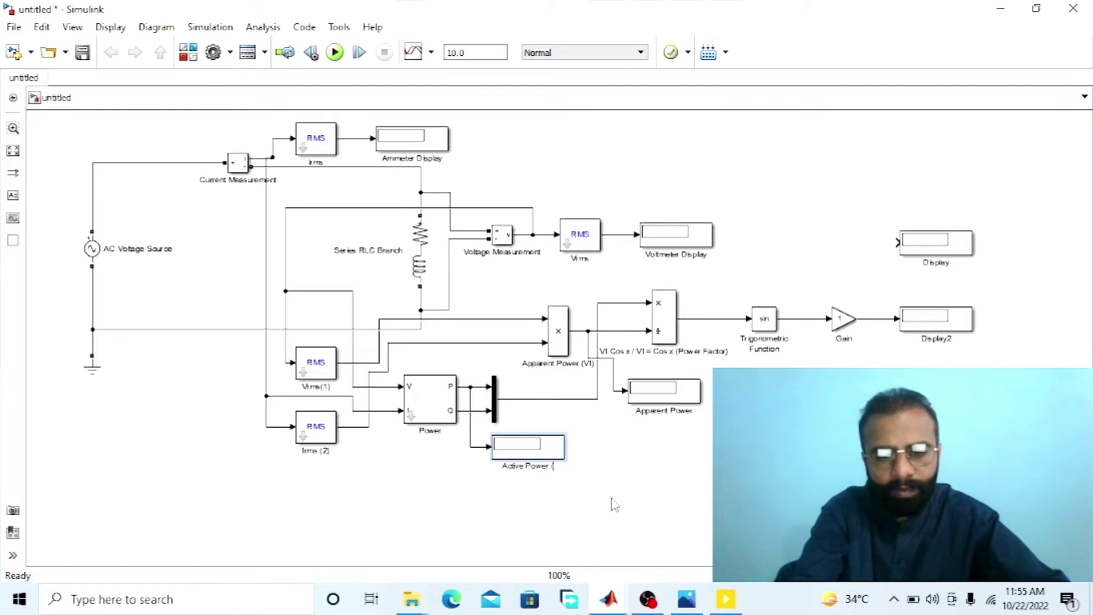
pyautogui.write('watts)')
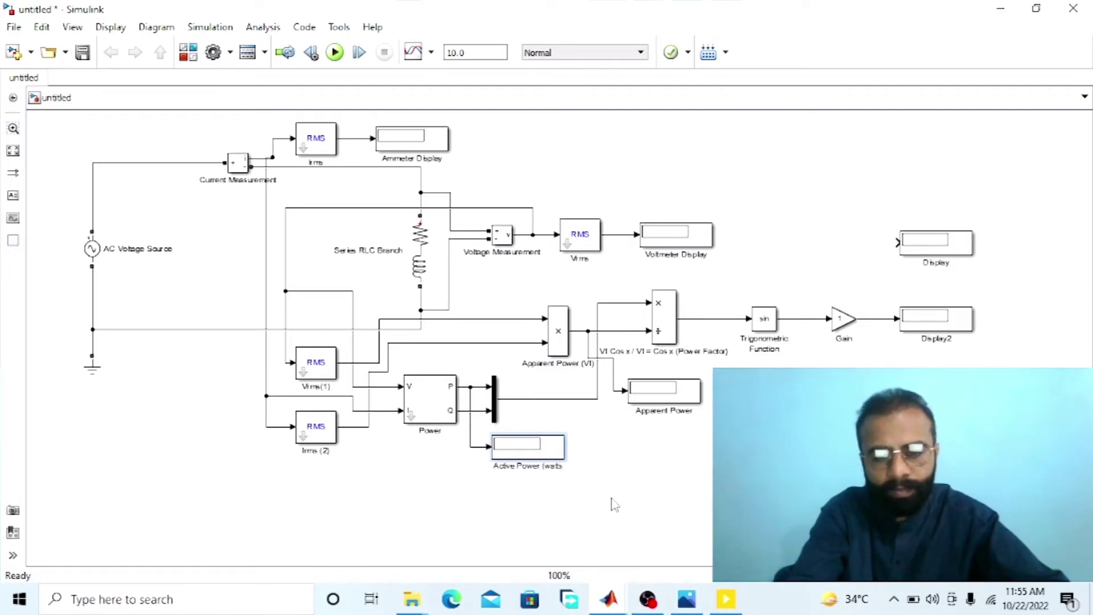
pyautogui.click(614, 504)
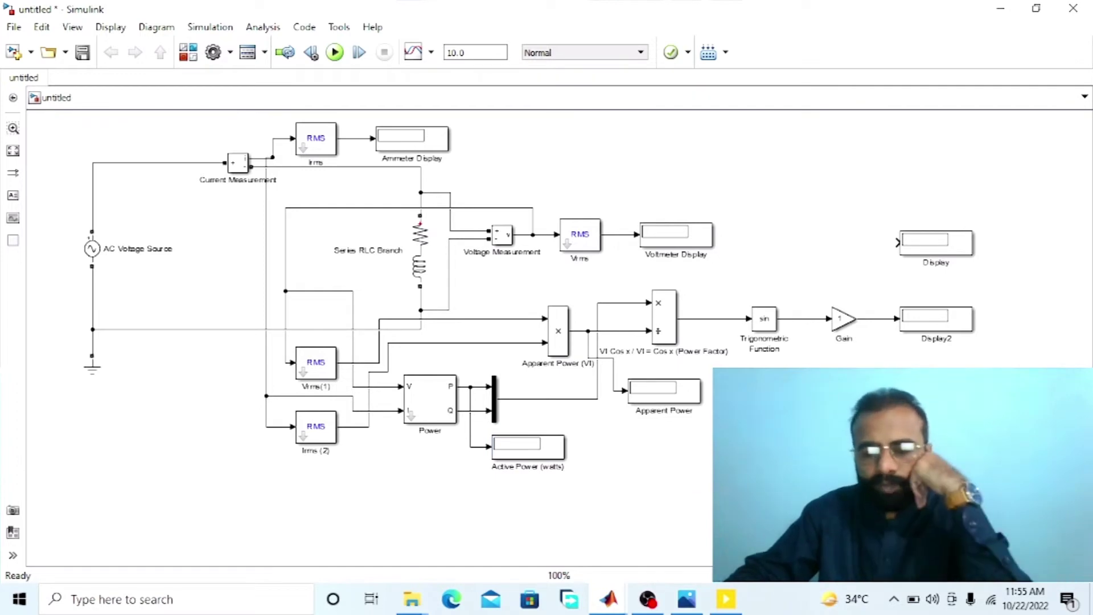
# Branch the divider's power-factor output into the top-right display and name it Power Factor
pyautogui.moveTo(896, 243); pyautogui.dragTo(714, 317)
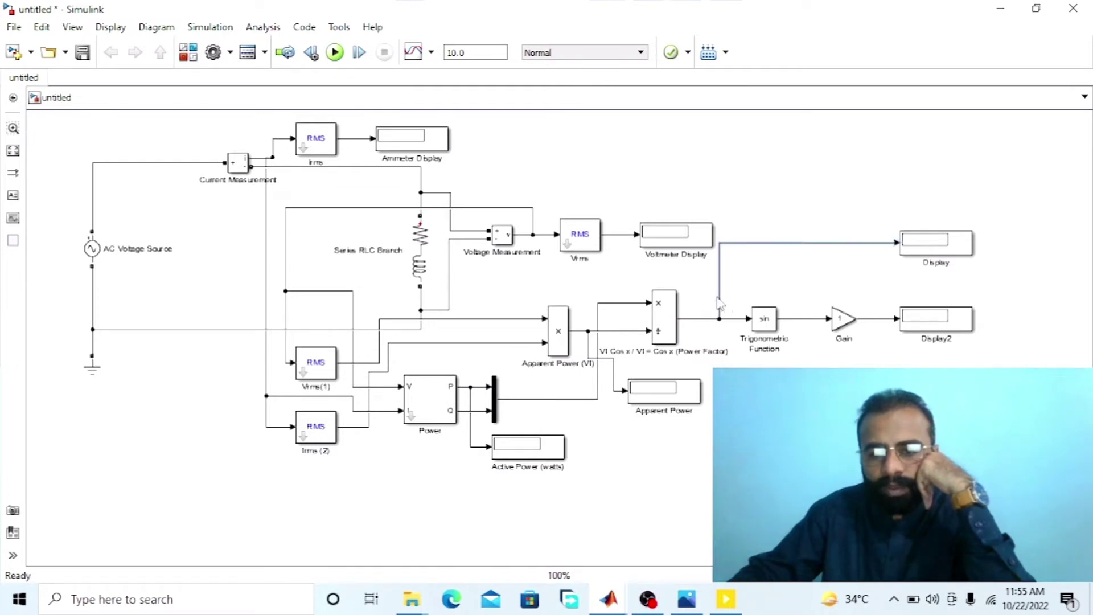
pyautogui.click(946, 262)
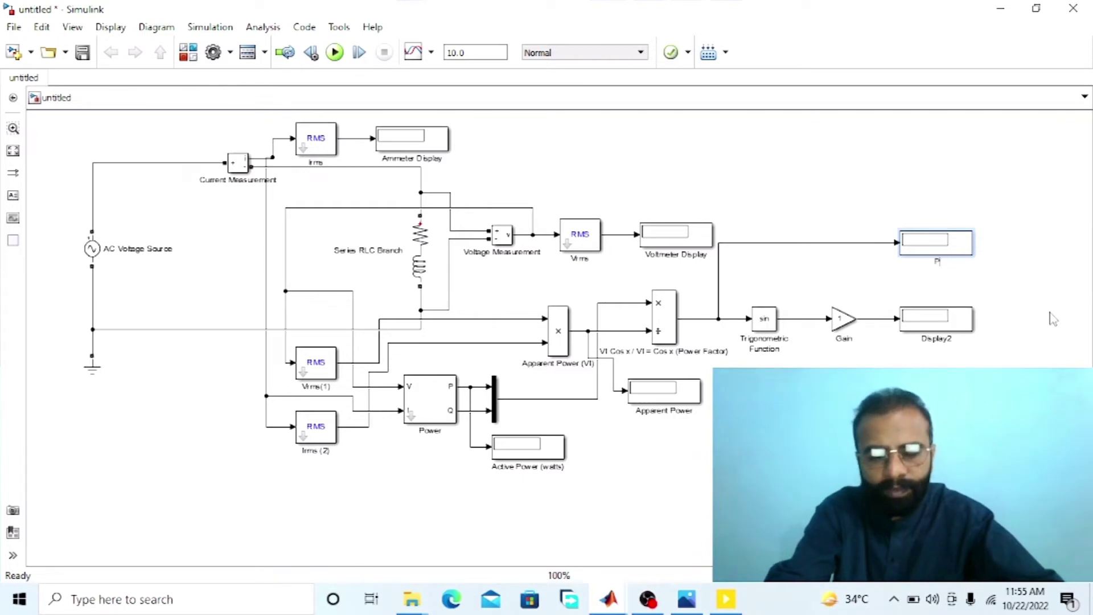
pyautogui.write('Power Factor')
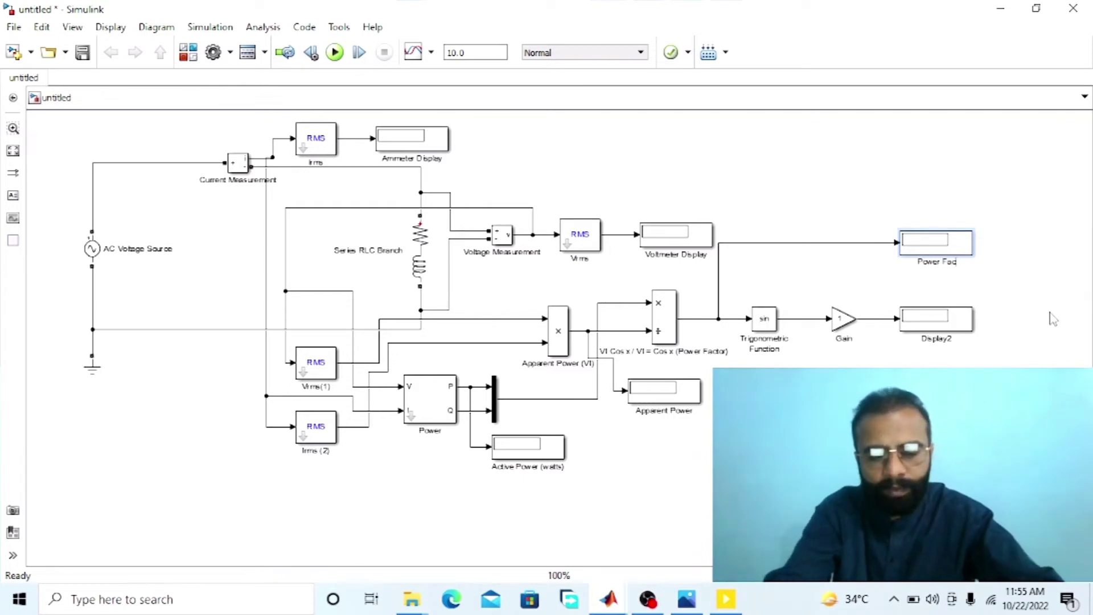
pyautogui.click(1053, 319)
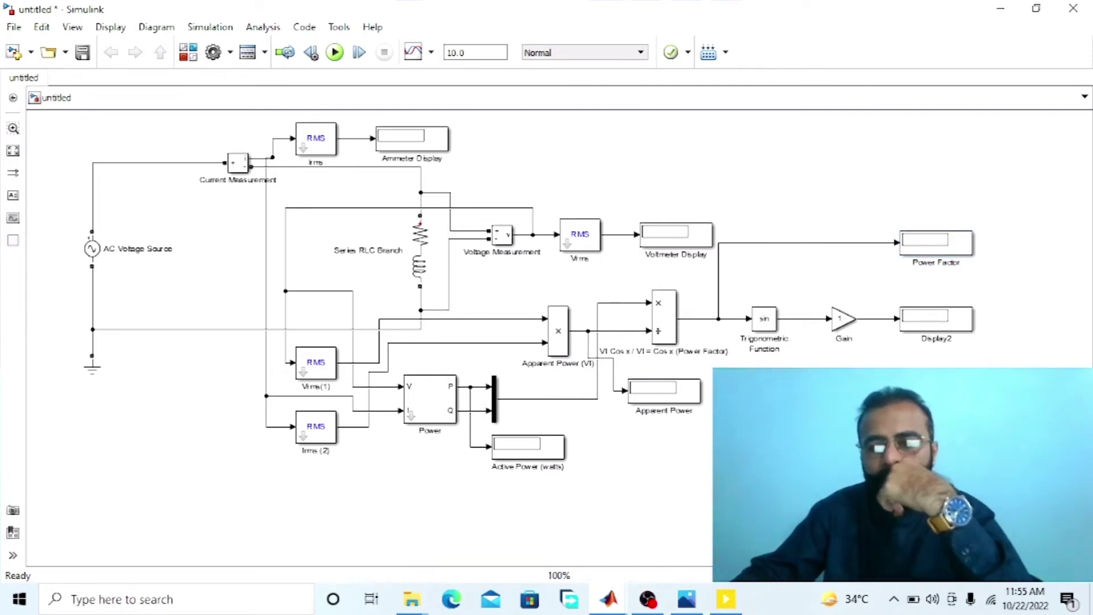
pyautogui.click(776, 329)
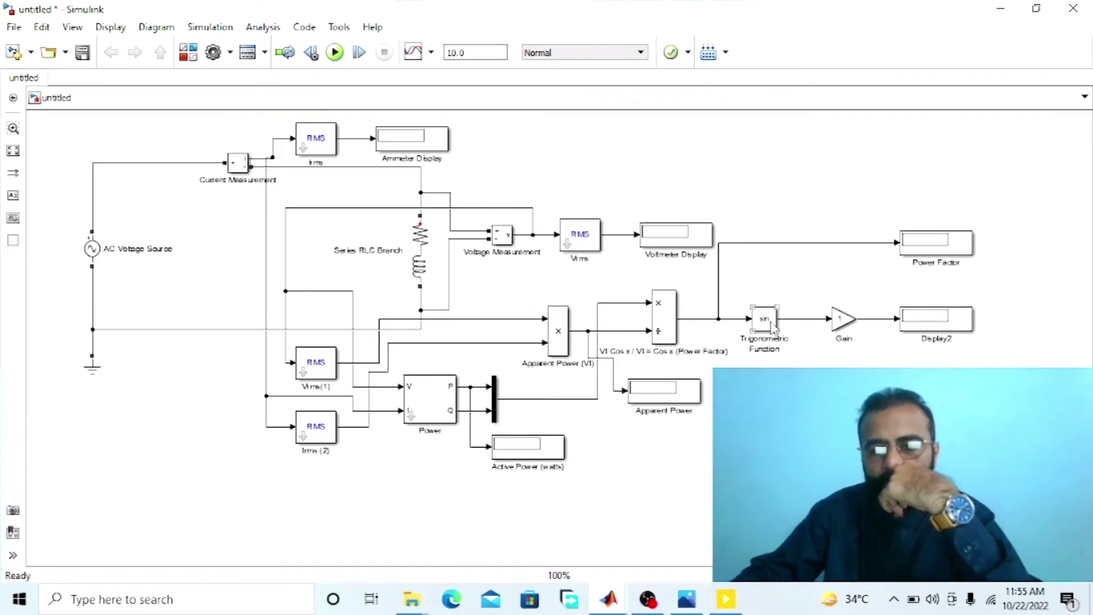
# Change the Trigonometric Function block's function from sin to acos
pyautogui.doubleClick(773, 330)
pyautogui.click(691, 320)
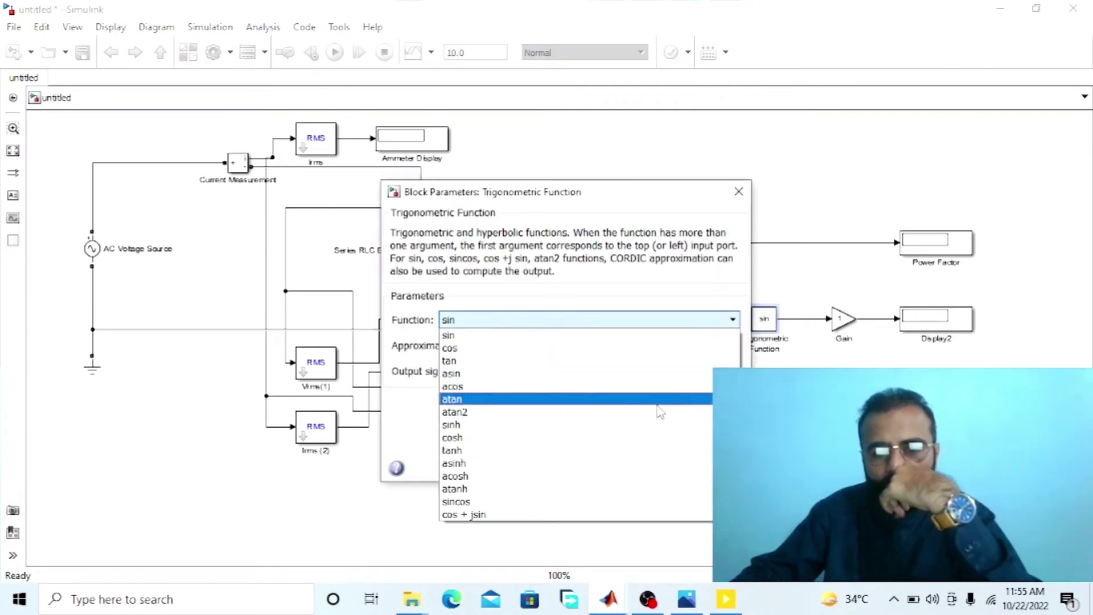
pyautogui.click(651, 386)
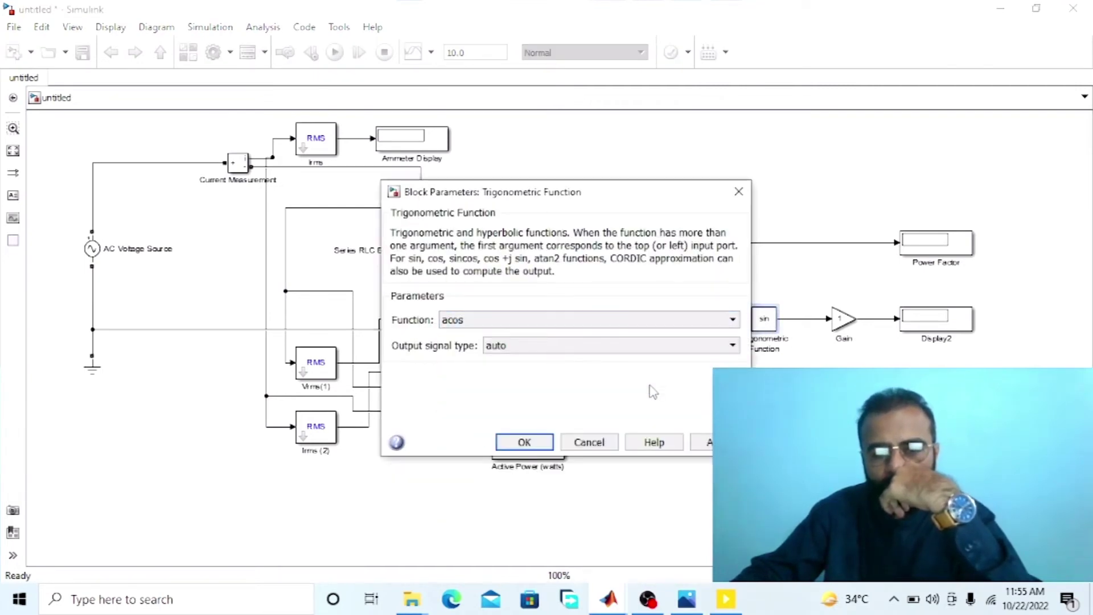
pyautogui.click(538, 441)
pyautogui.click(852, 333)
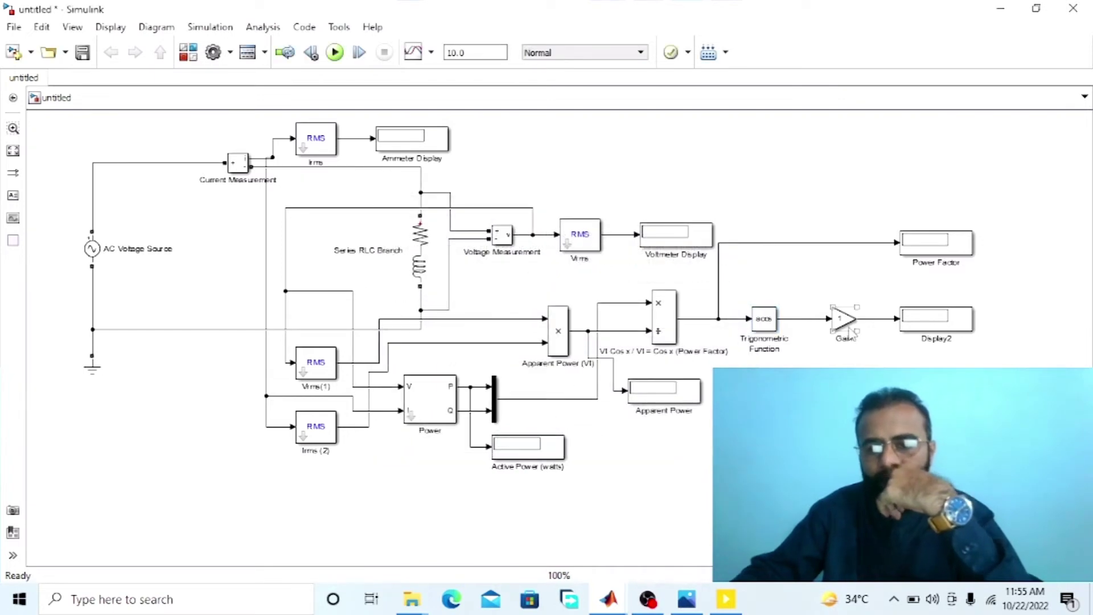
pyautogui.click(775, 327)
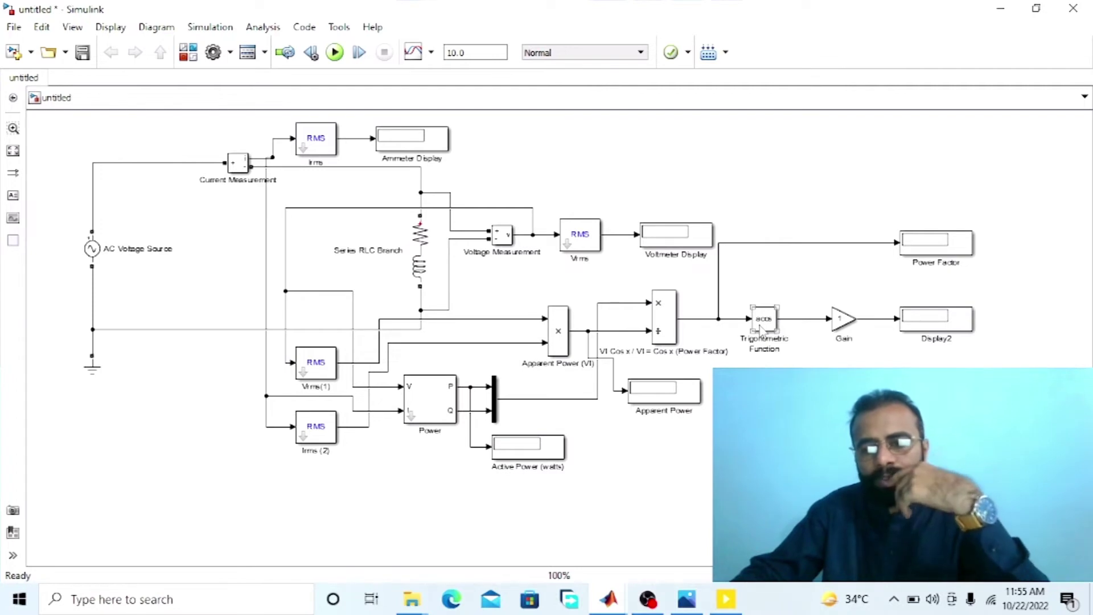
pyautogui.click(848, 333)
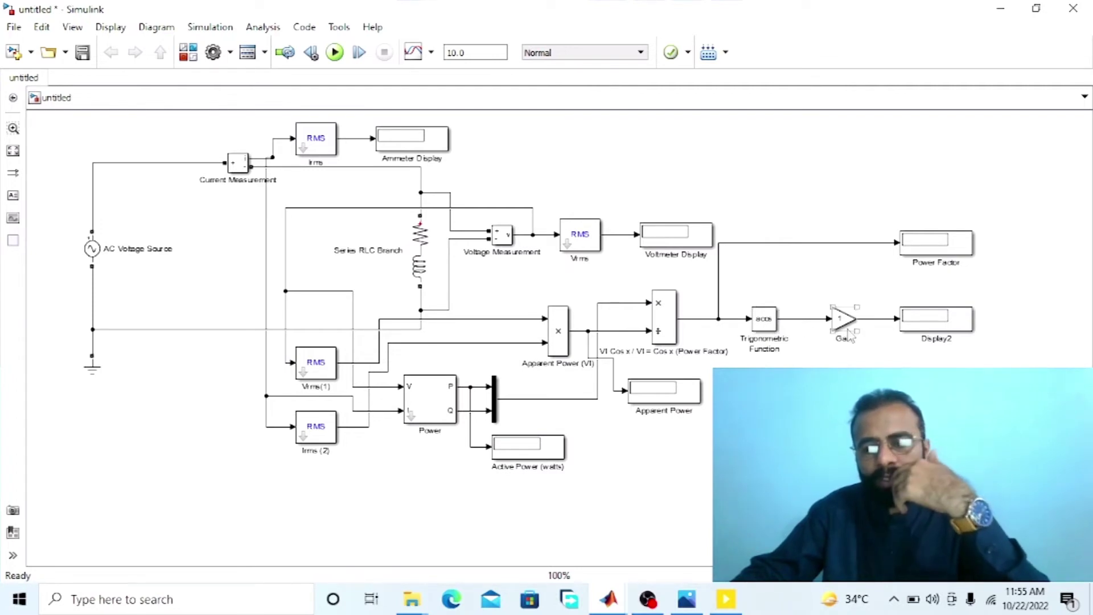
# Set the Gain block to 180/pi and rename it Rad-> Deg
pyautogui.doubleClick(848, 328)
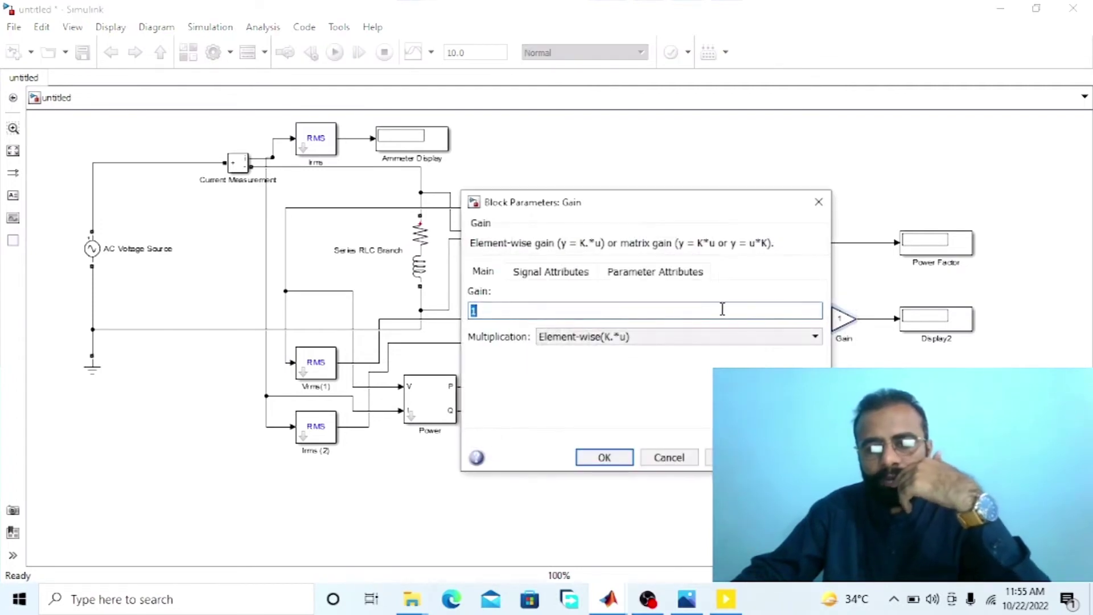
pyautogui.click(681, 309)
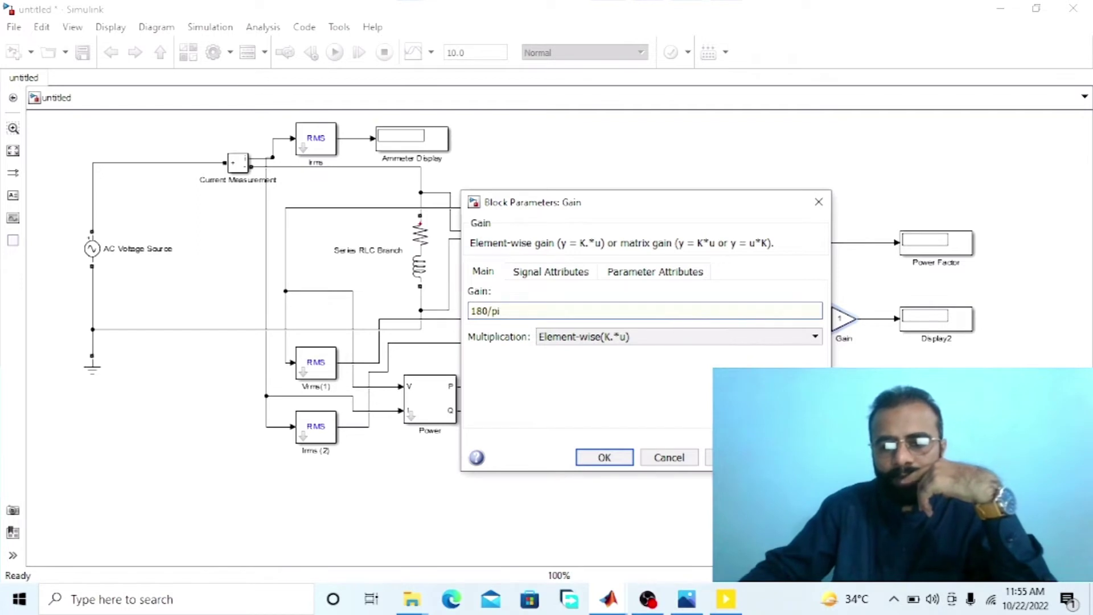
pyautogui.click(669, 459)
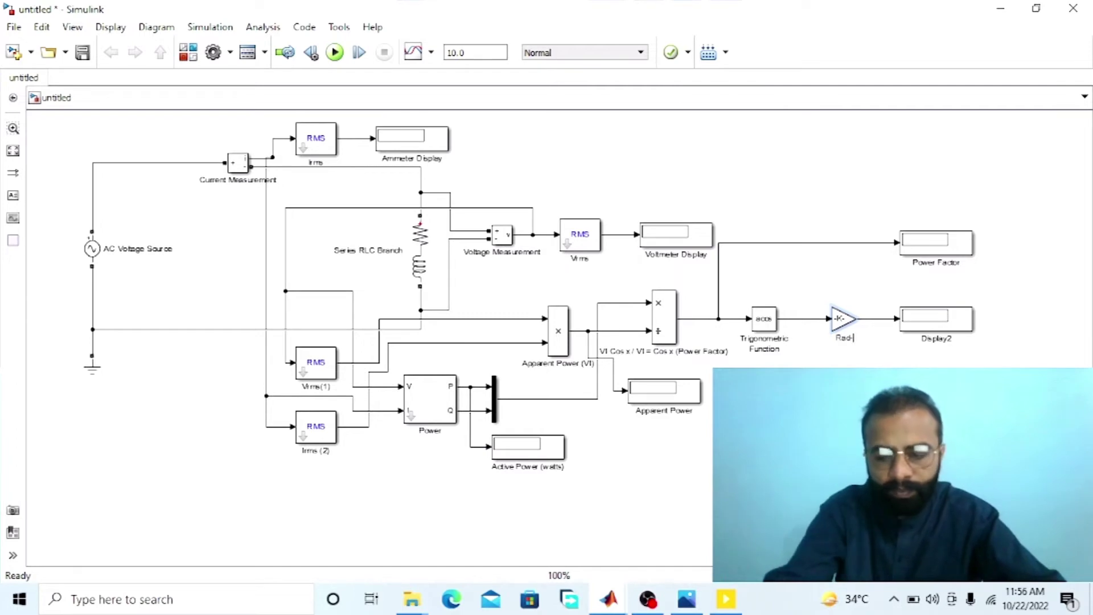
pyautogui.write('Deg')
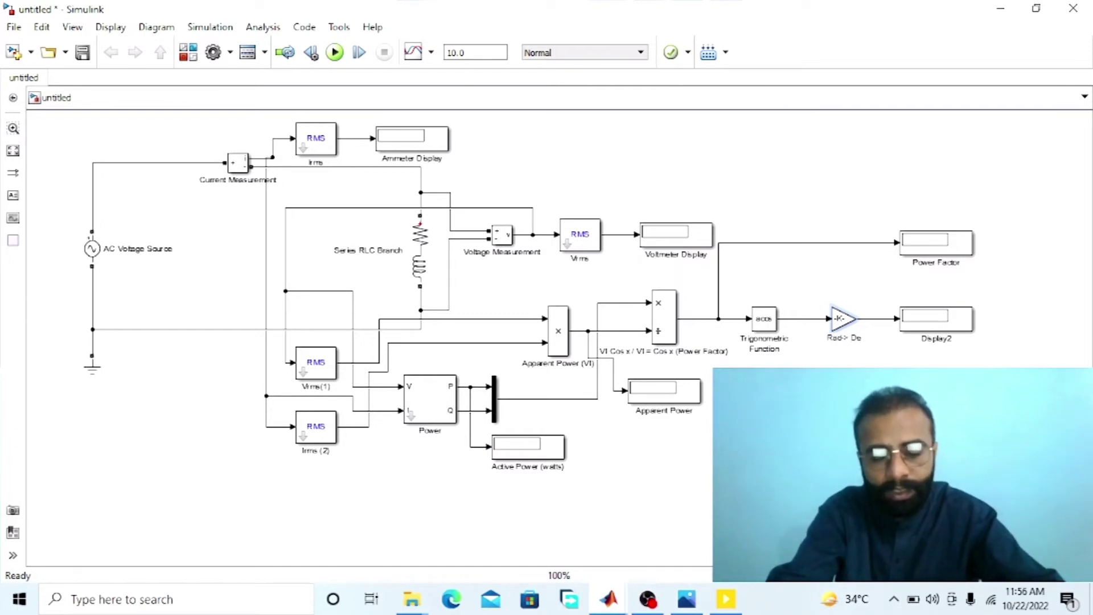
pyautogui.click(957, 349)
# Shift Display2 slightly right and rename it Power Angle
pyautogui.click(939, 328)
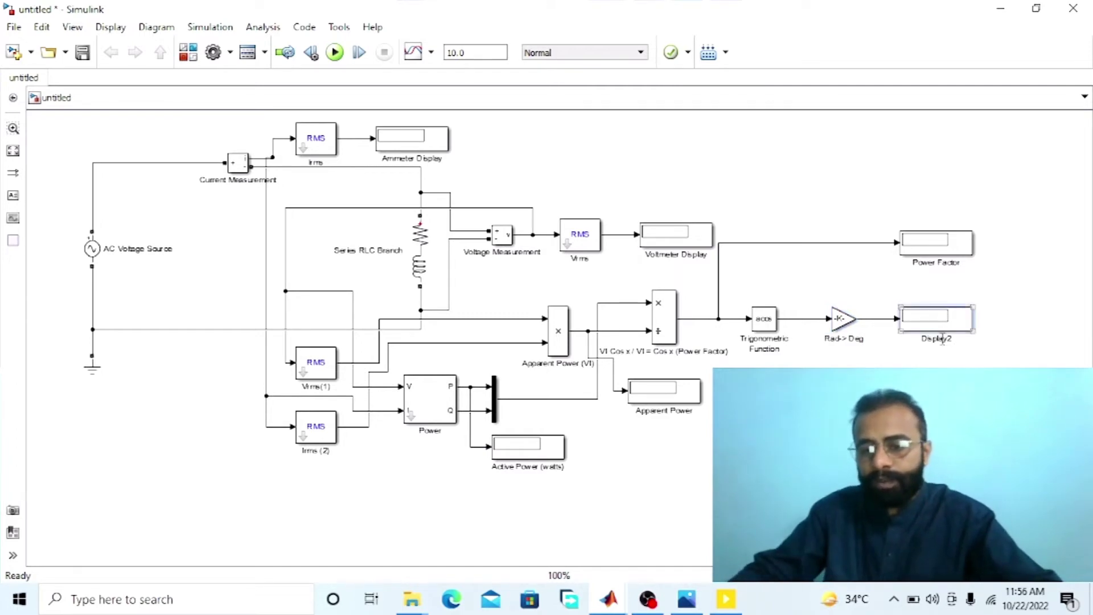
pyautogui.moveTo(940, 322); pyautogui.dragTo(952, 322)
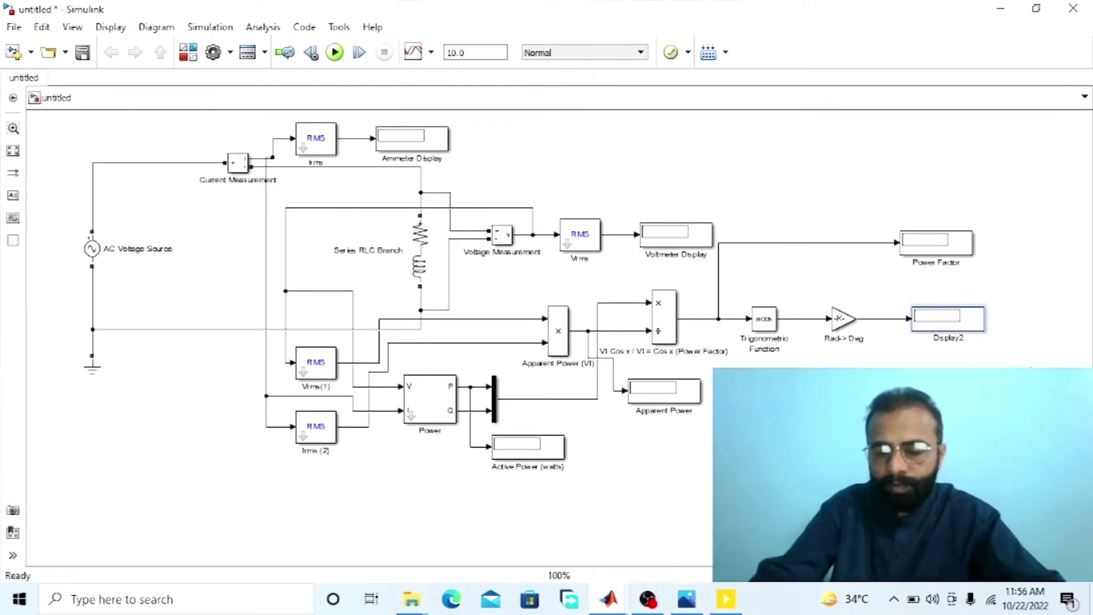
pyautogui.press('BackSpace')
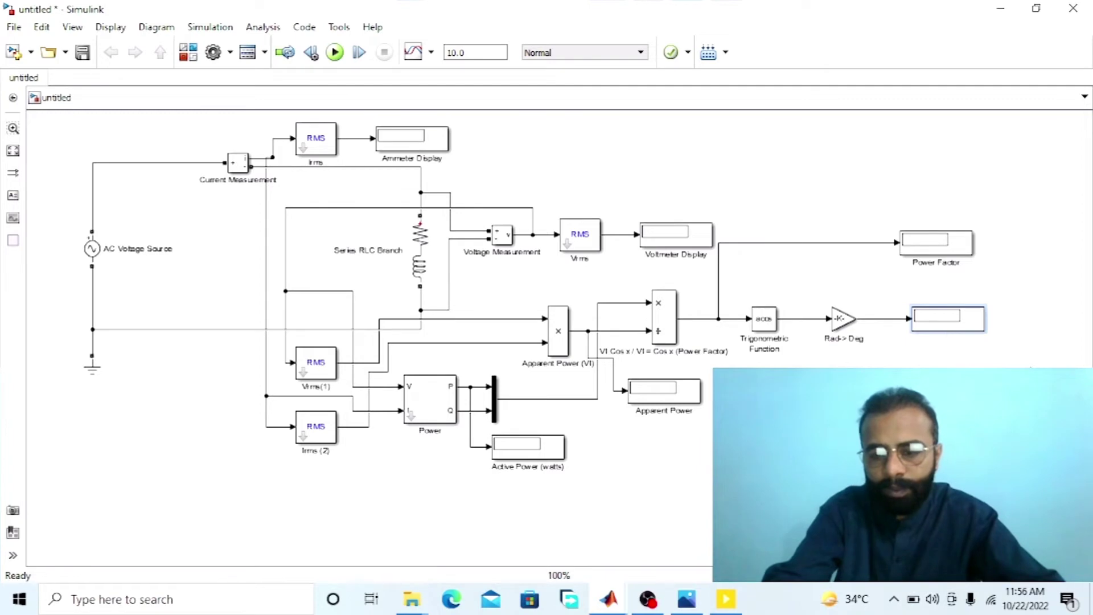
pyautogui.write('Power An')
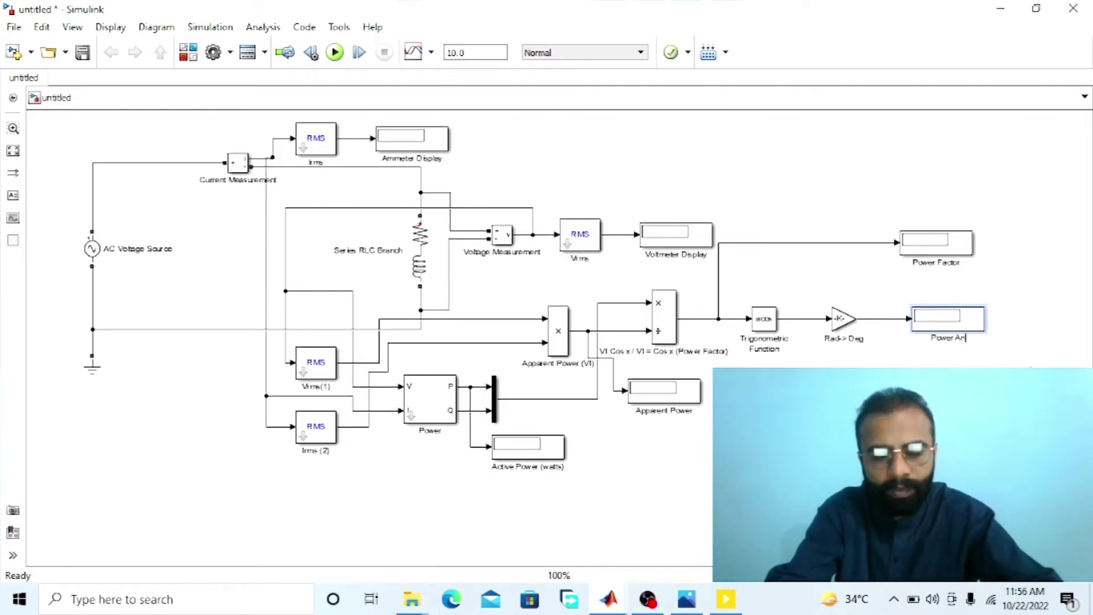
pyautogui.write('gle')
pyautogui.press('Escape')
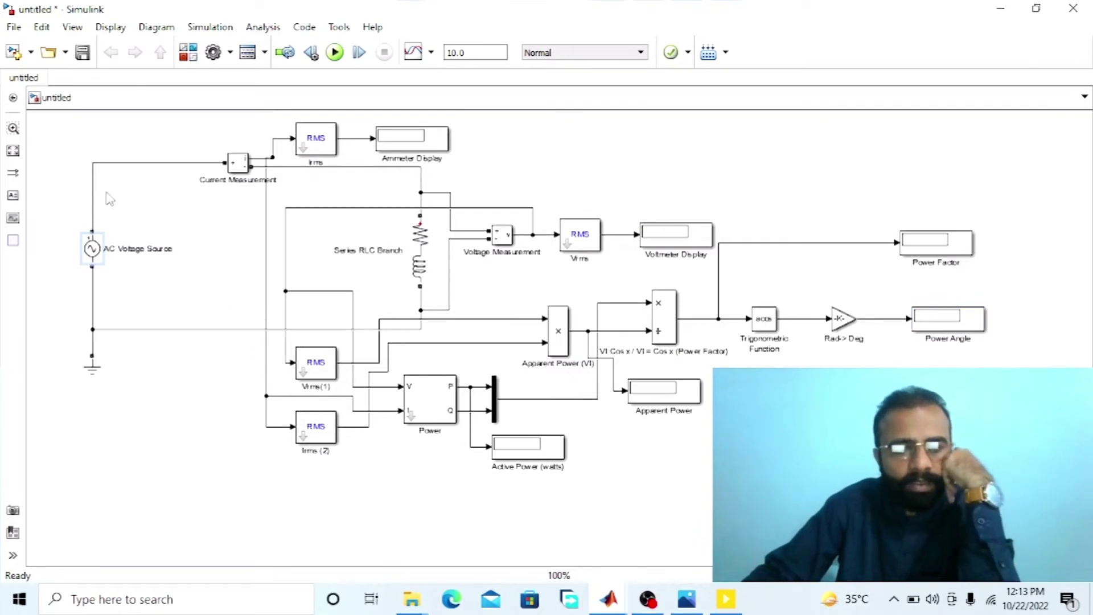
# Set the AC Voltage Source to 220 V peak amplitude at 50 Hz
pyautogui.doubleClick(84, 246)
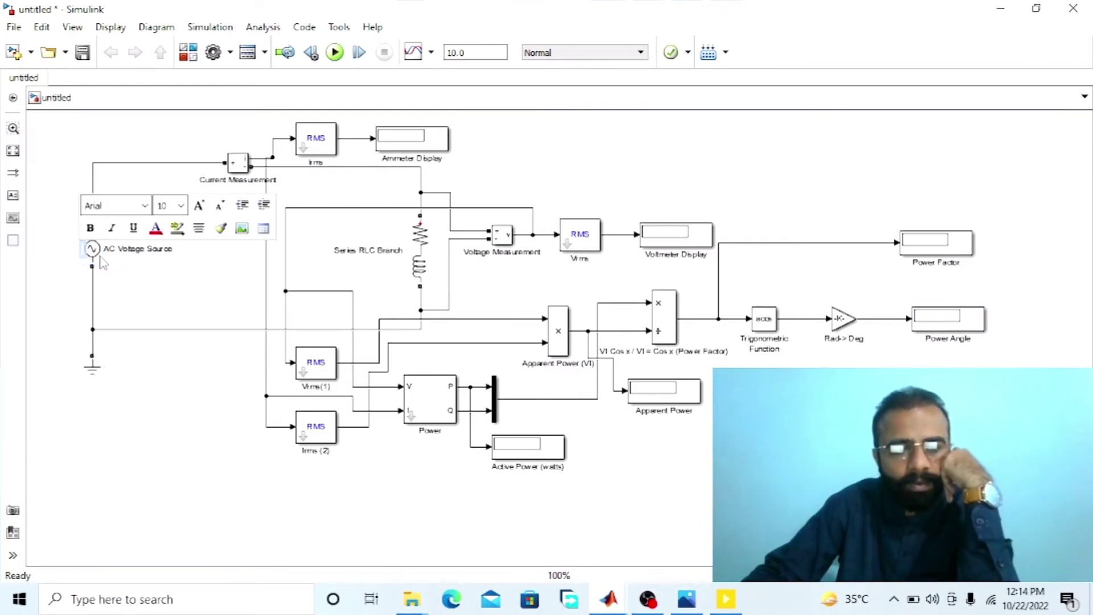
pyautogui.doubleClick(92, 249)
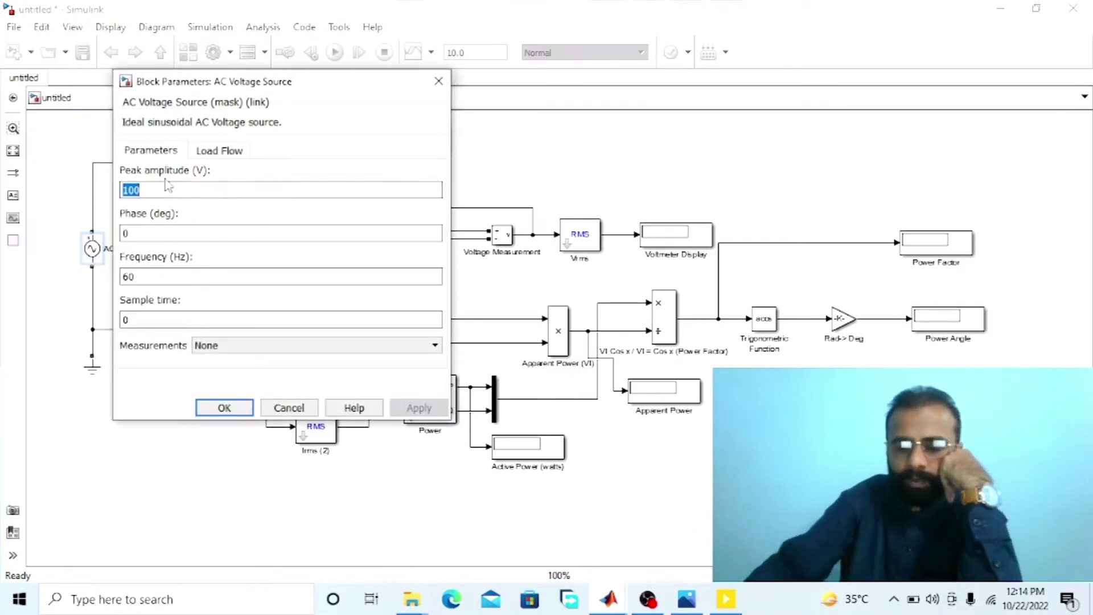
pyautogui.write('220')
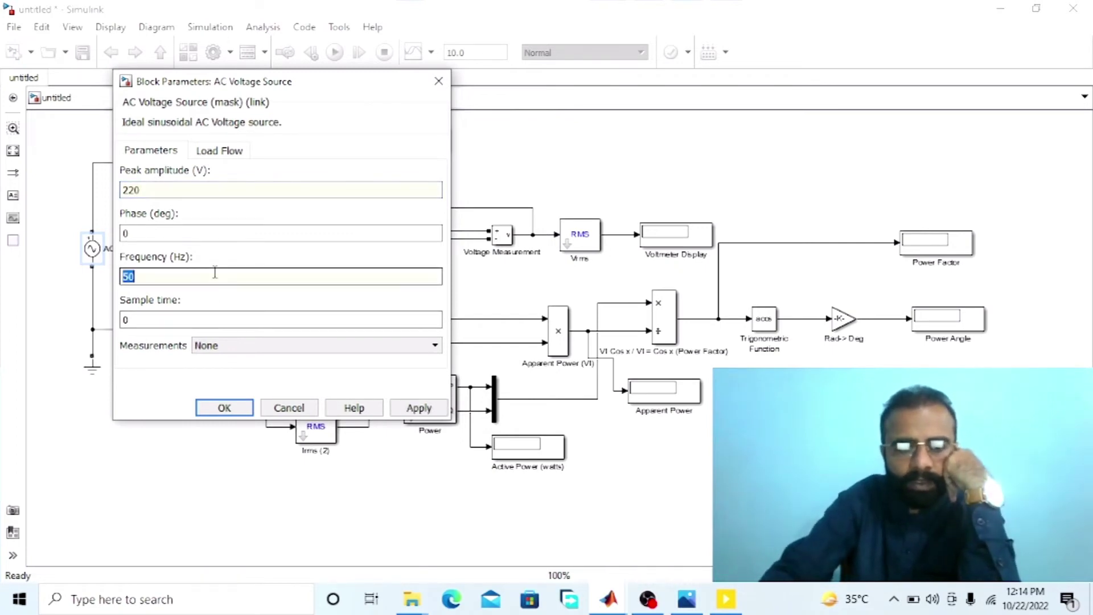
pyautogui.press('Return')
# Set the Series RLC Branch to 200 Ω resistance and 1 H inductance
pyautogui.click(420, 266)
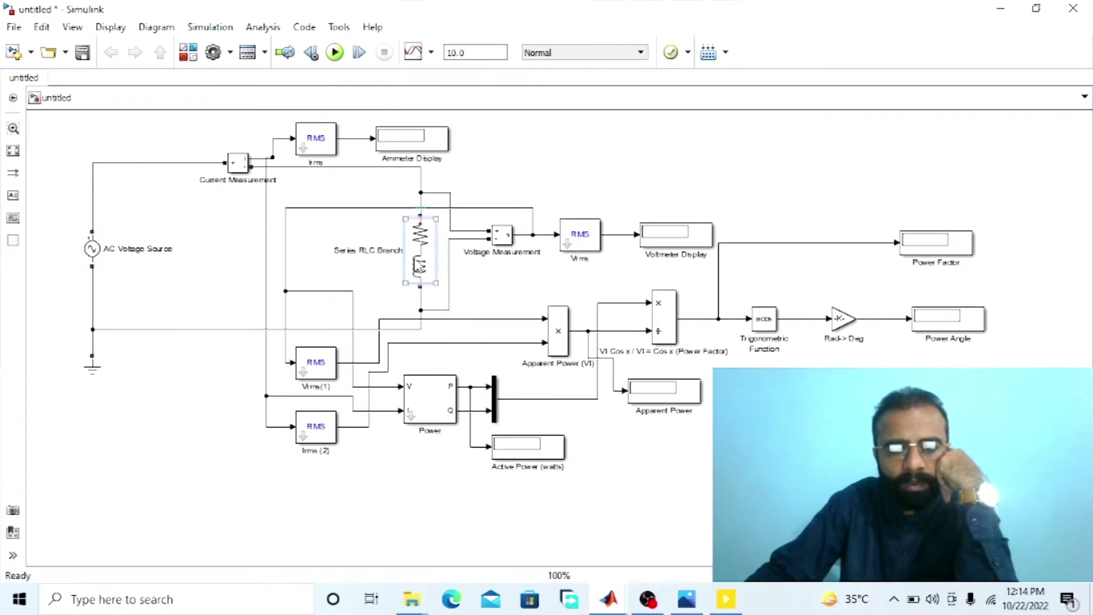
pyautogui.doubleClick(420, 267)
pyautogui.doubleClick(462, 257)
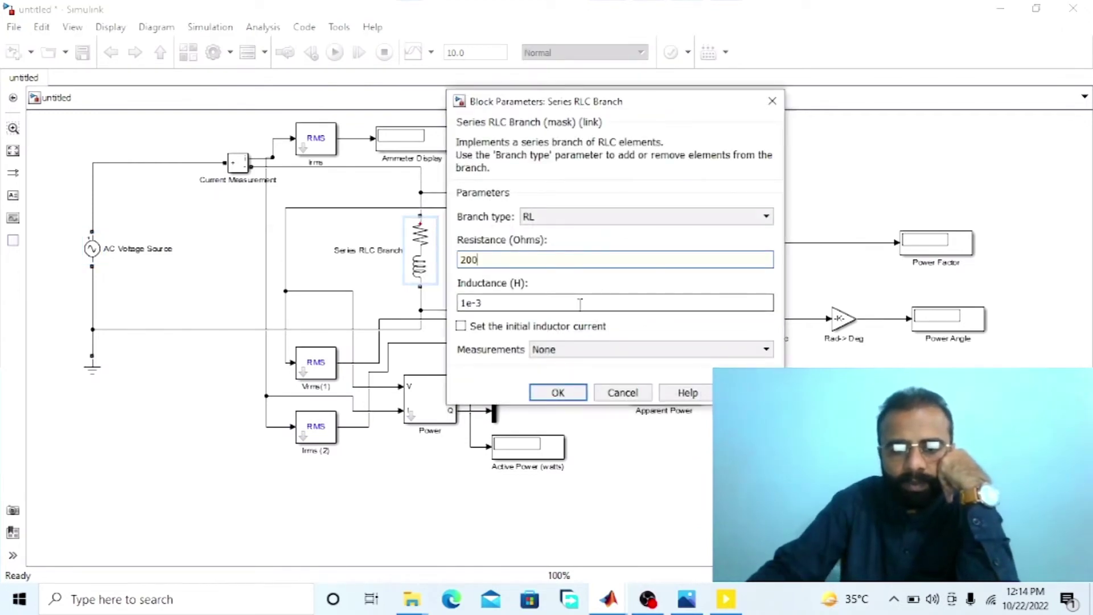
pyautogui.doubleClick(580, 304)
pyautogui.write('1')
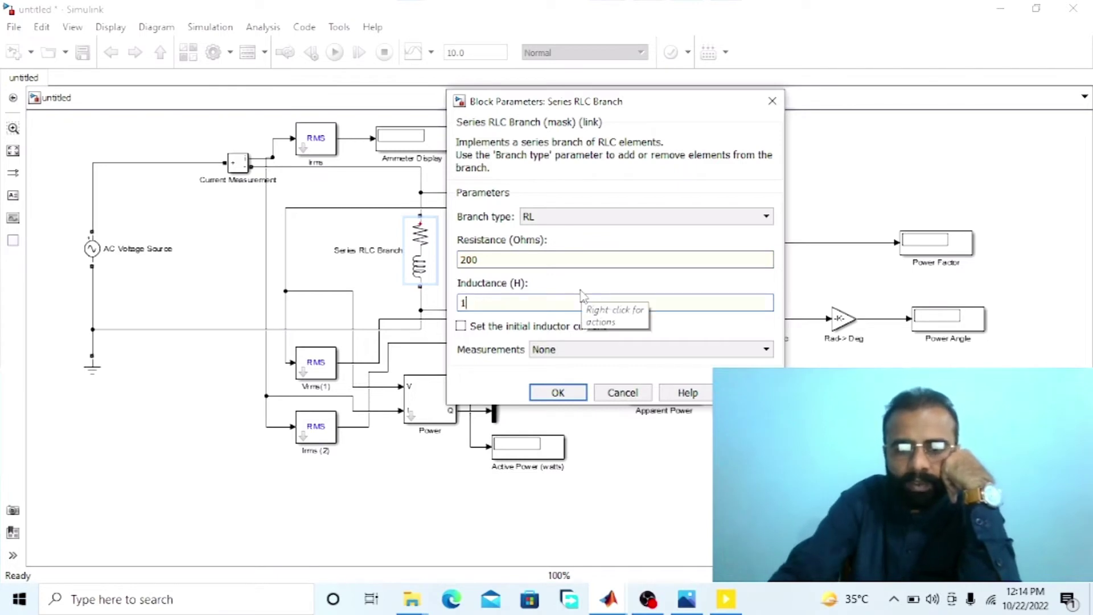
pyautogui.press('Return')
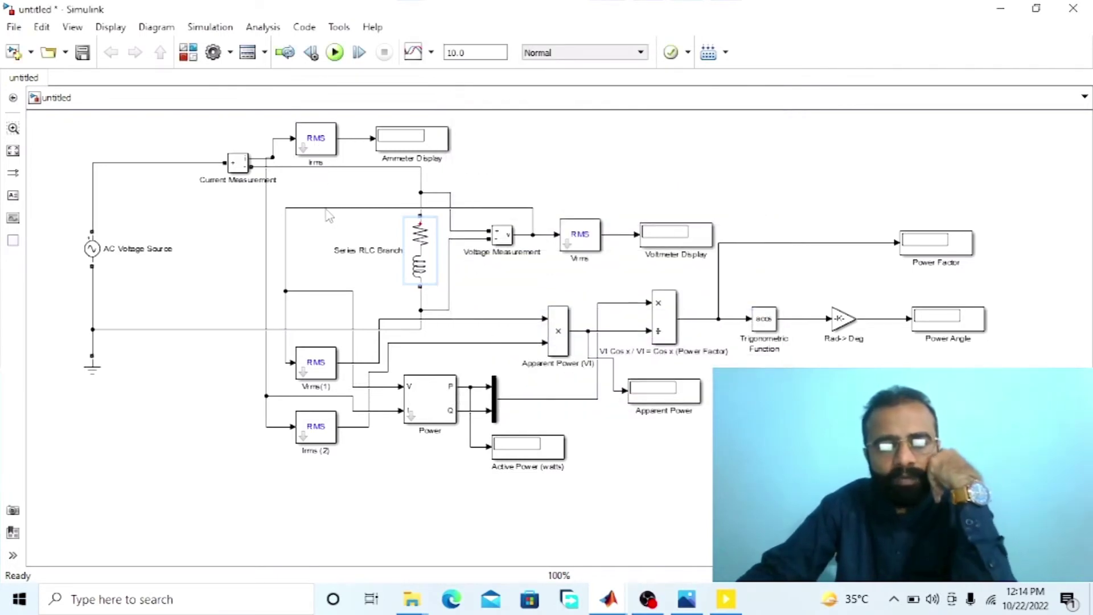
# Change the fundamental frequency of the Irms and Vrms(1) blocks to 50 Hz
pyautogui.doubleClick(325, 143)
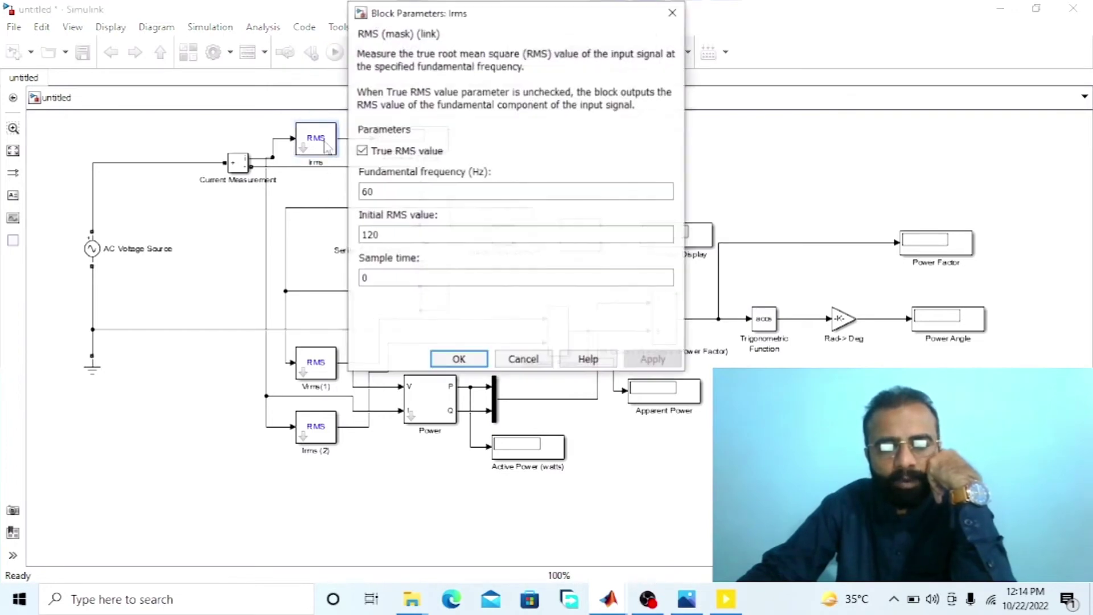
pyautogui.doubleClick(401, 193)
pyautogui.write('50')
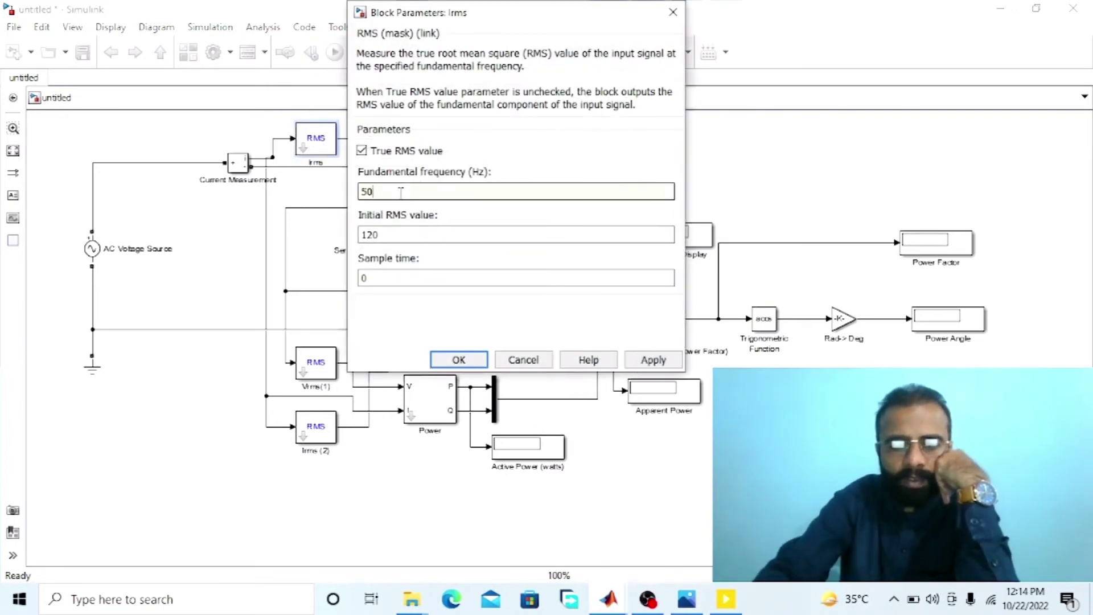
pyautogui.press('Return')
pyautogui.doubleClick(316, 367)
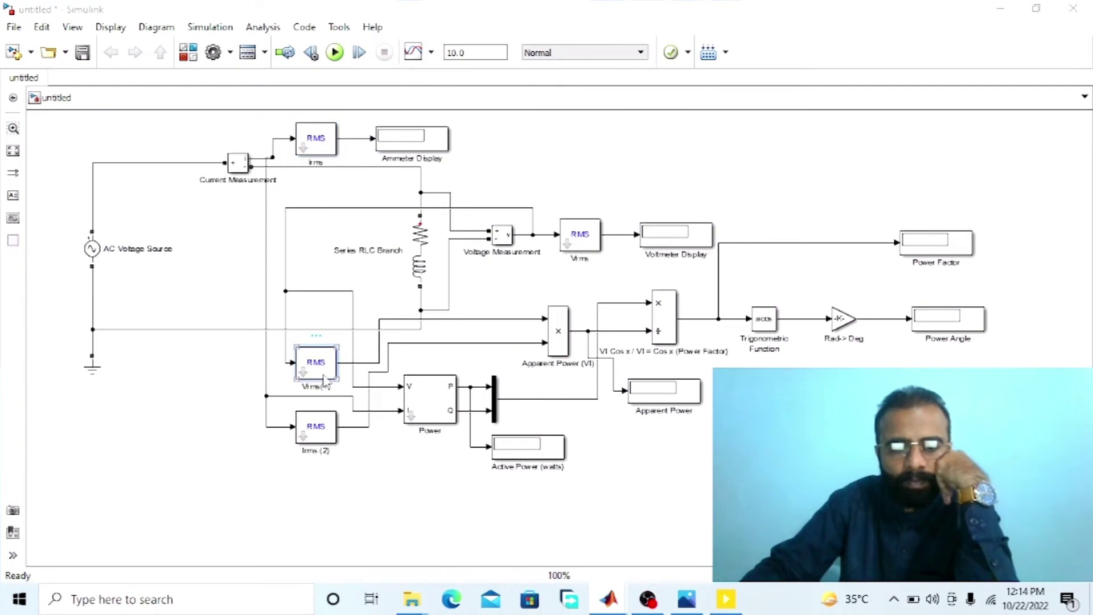
pyautogui.doubleClick(427, 363)
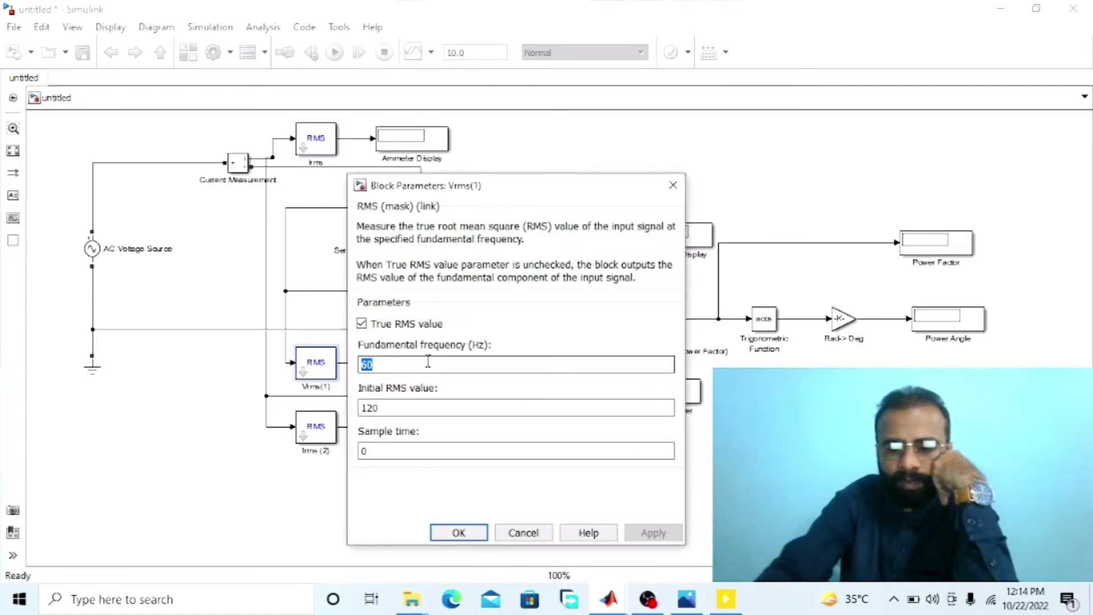
pyautogui.write('50')
pyautogui.press('Return')
# Change the fundamental frequency of Irms (2), Vrms and the Power block to 50 Hz
pyautogui.doubleClick(315, 433)
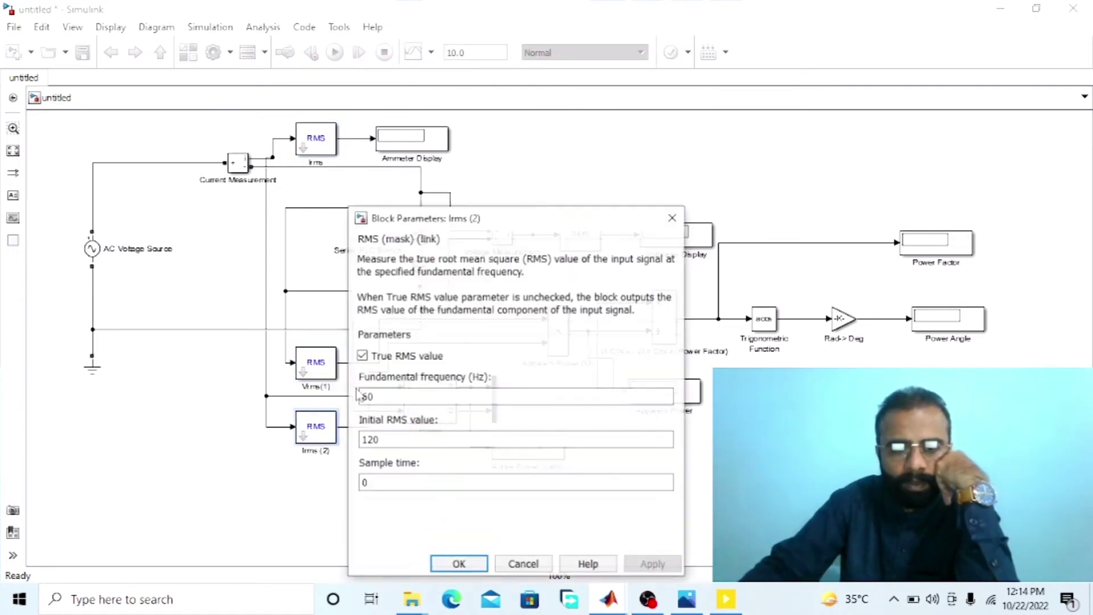
pyautogui.doubleClick(386, 395)
pyautogui.write('50')
pyautogui.press('Return')
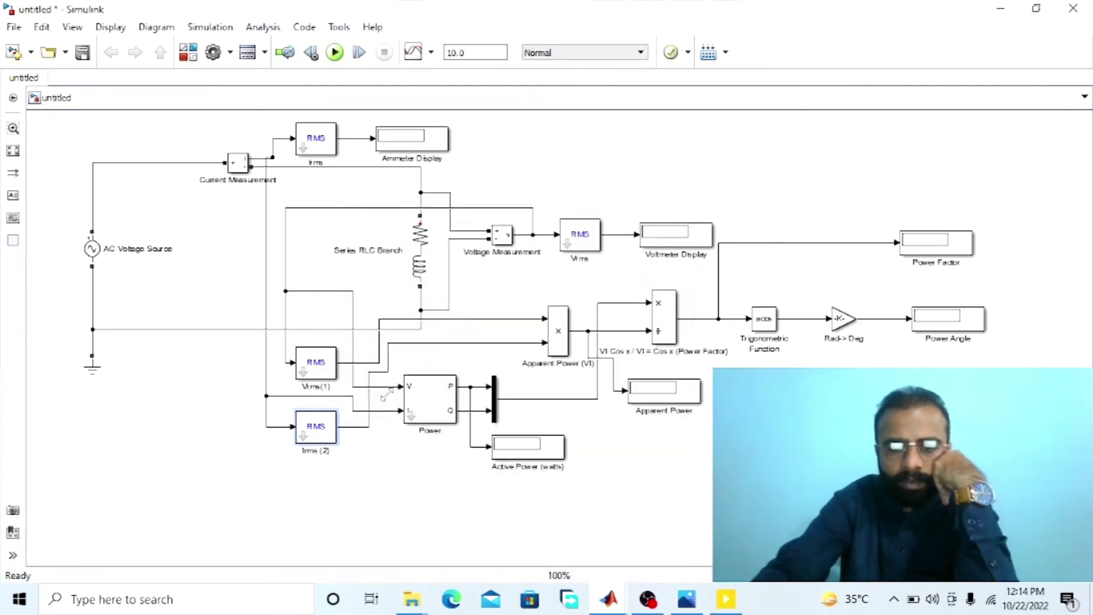
pyautogui.doubleClick(586, 240)
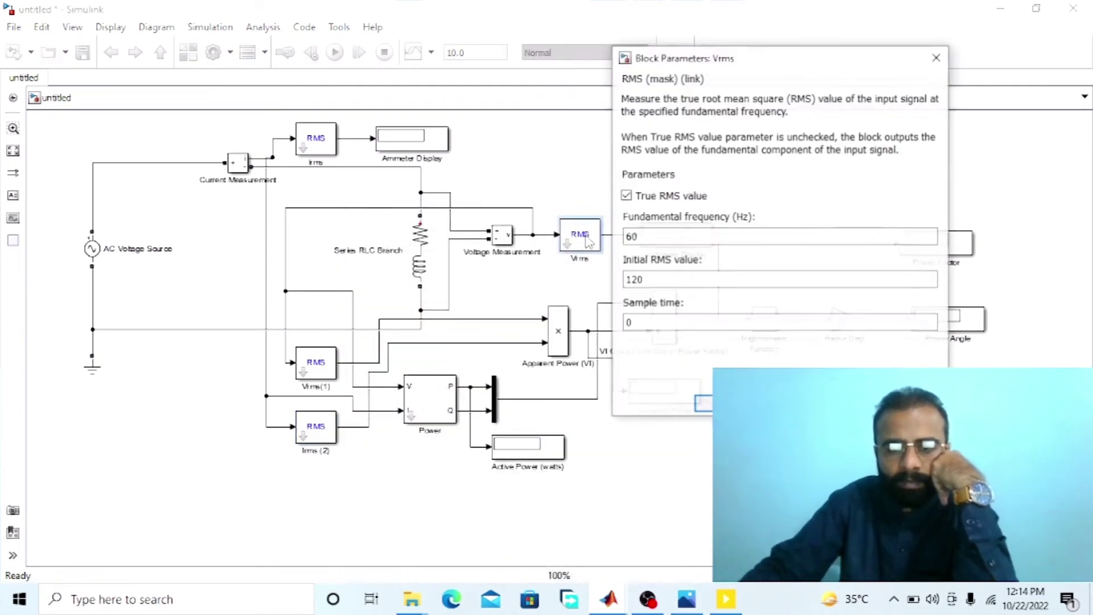
pyautogui.doubleClick(697, 242)
pyautogui.write('50')
pyautogui.press('Return')
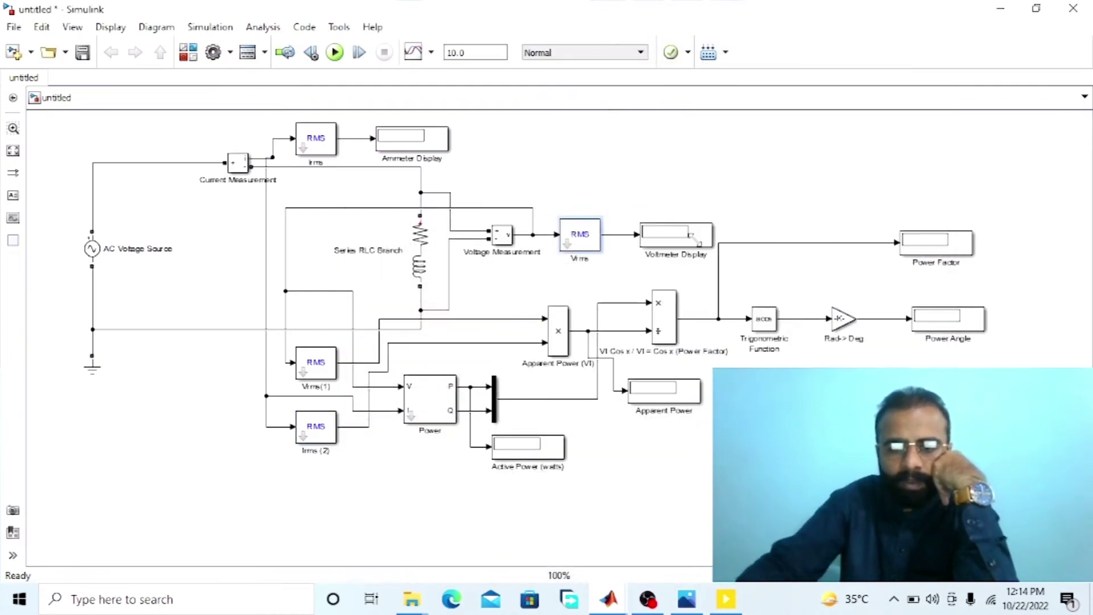
pyautogui.doubleClick(450, 397)
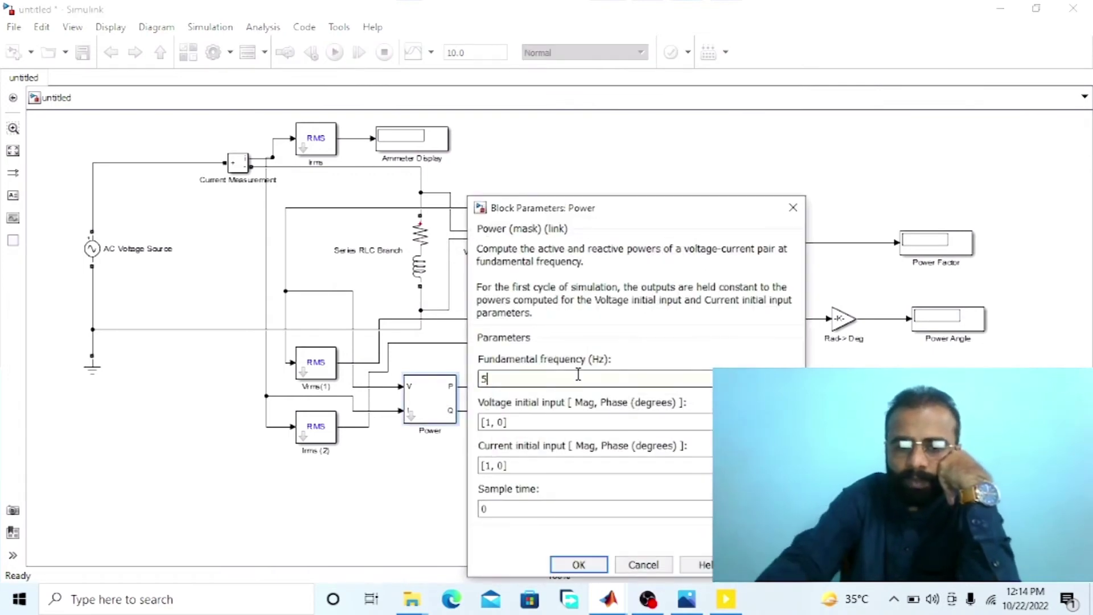
pyautogui.write('50')
pyautogui.press('Return')
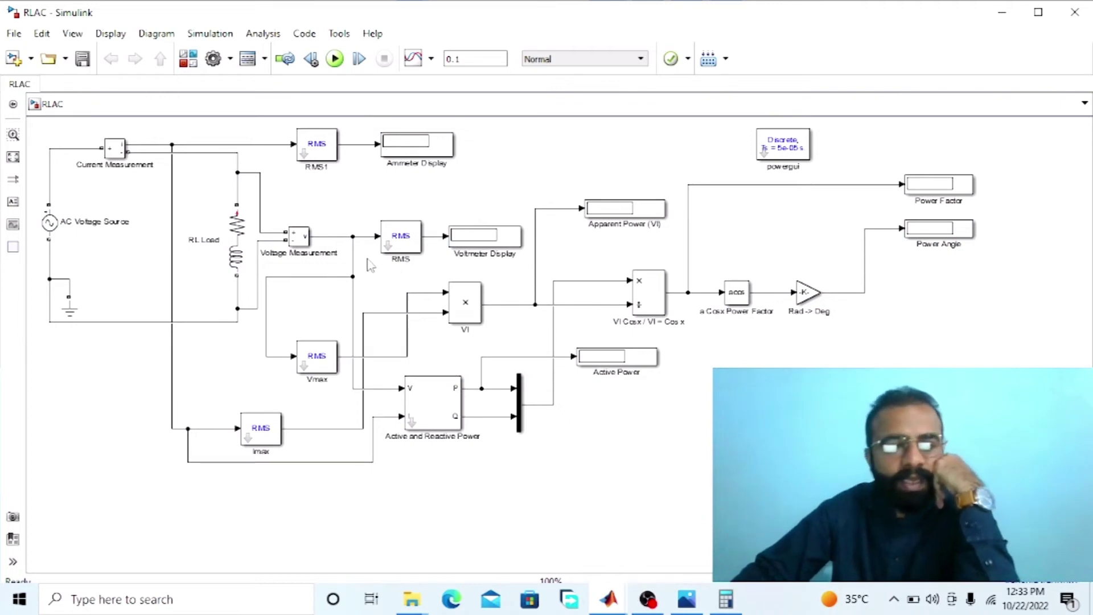
# Run the simulation and review the readings: 0.4177 A, 155.6 V, power factor 0.537, 57.52°
pyautogui.click(607, 367)
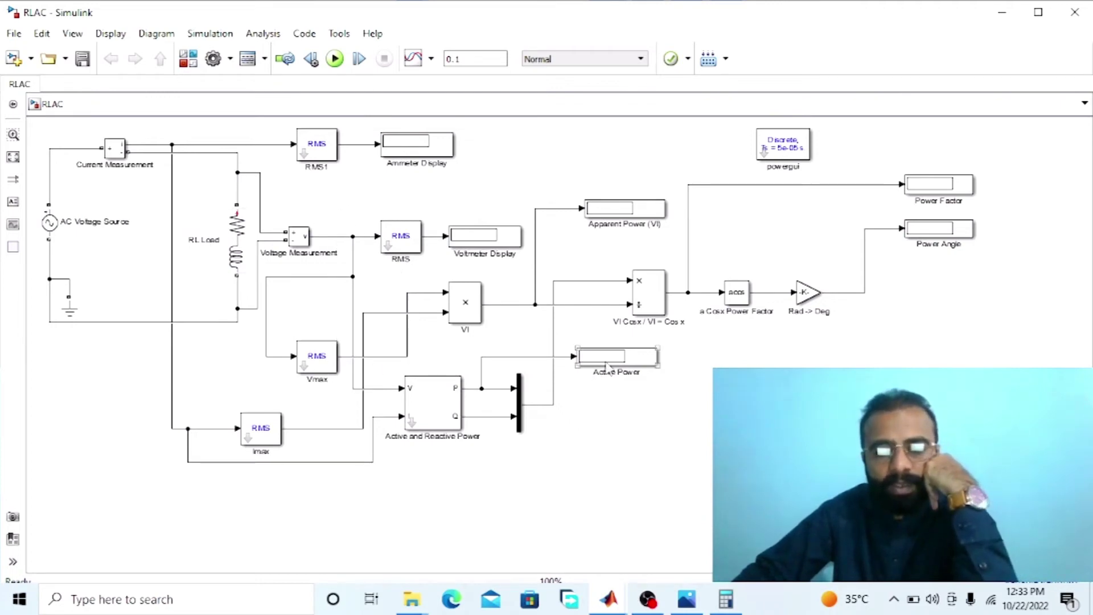
pyautogui.click(287, 340)
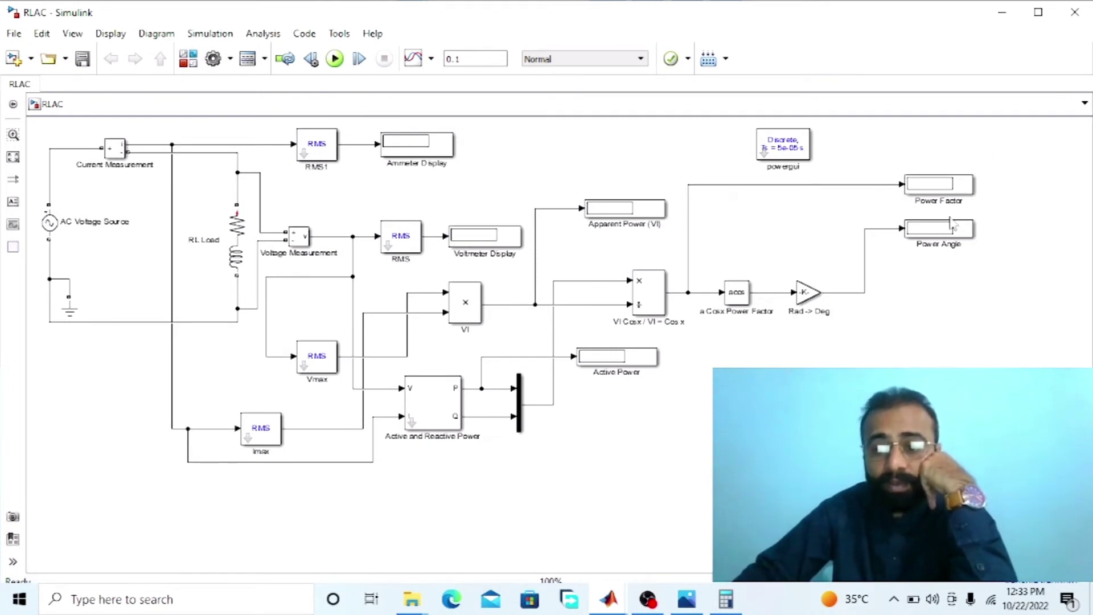
pyautogui.hotkey('ctrl', 't')
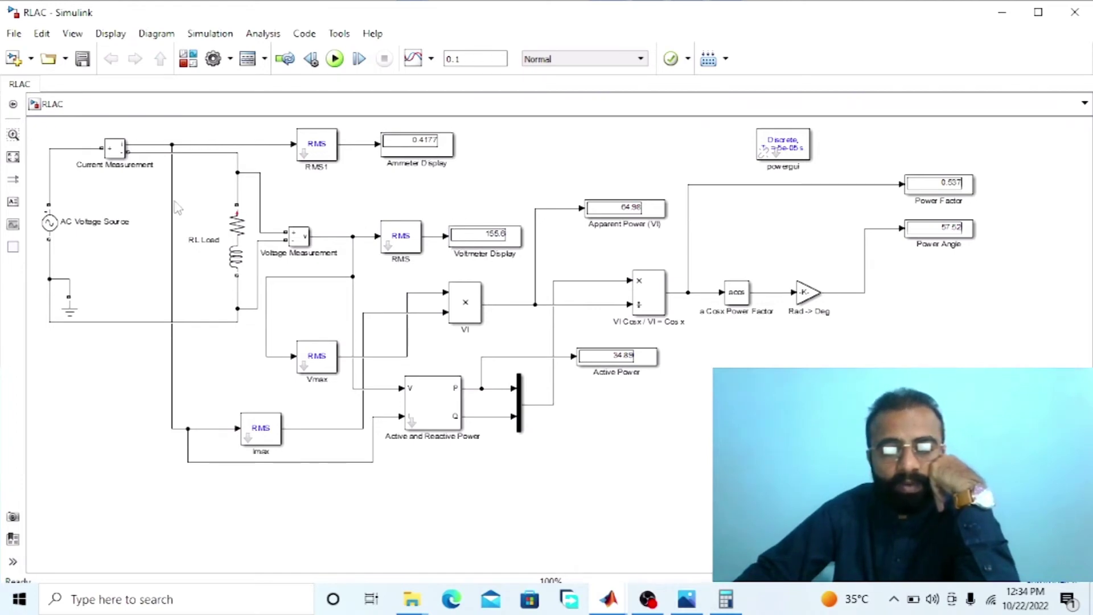
pyautogui.click(244, 259)
pyautogui.click(496, 234)
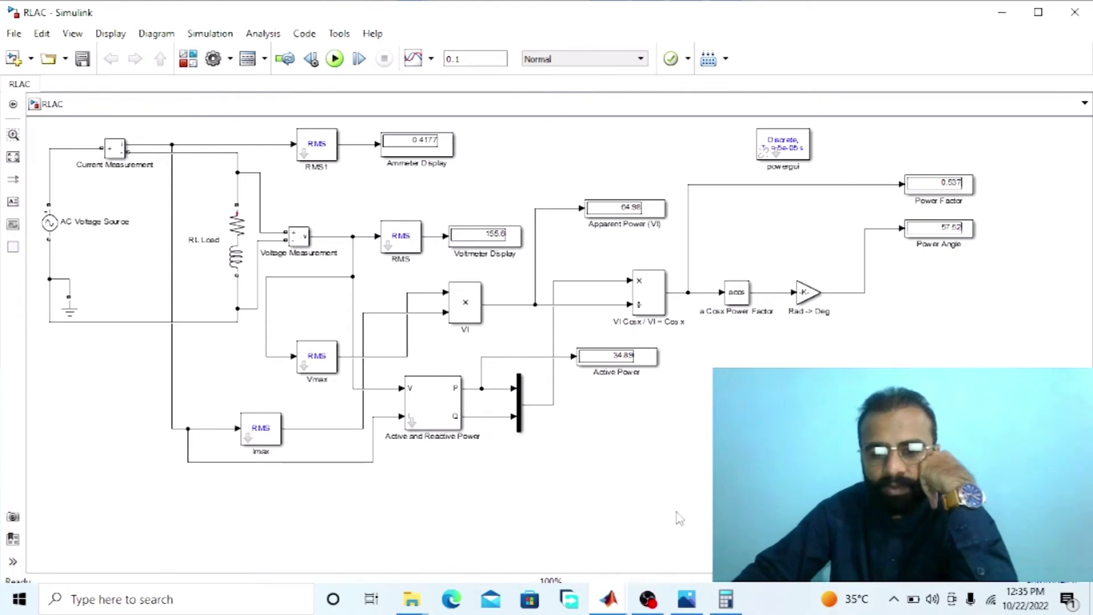
pyautogui.click(685, 598)
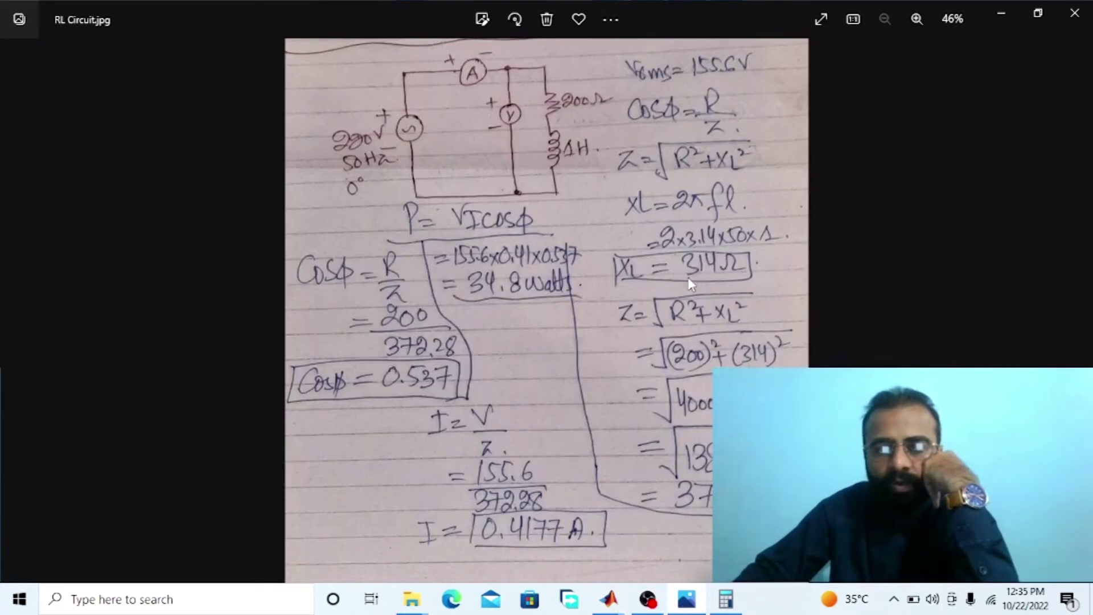
pyautogui.scroll(1, 688, 277)
pyautogui.moveTo(691, 228); pyautogui.dragTo(670, 164)
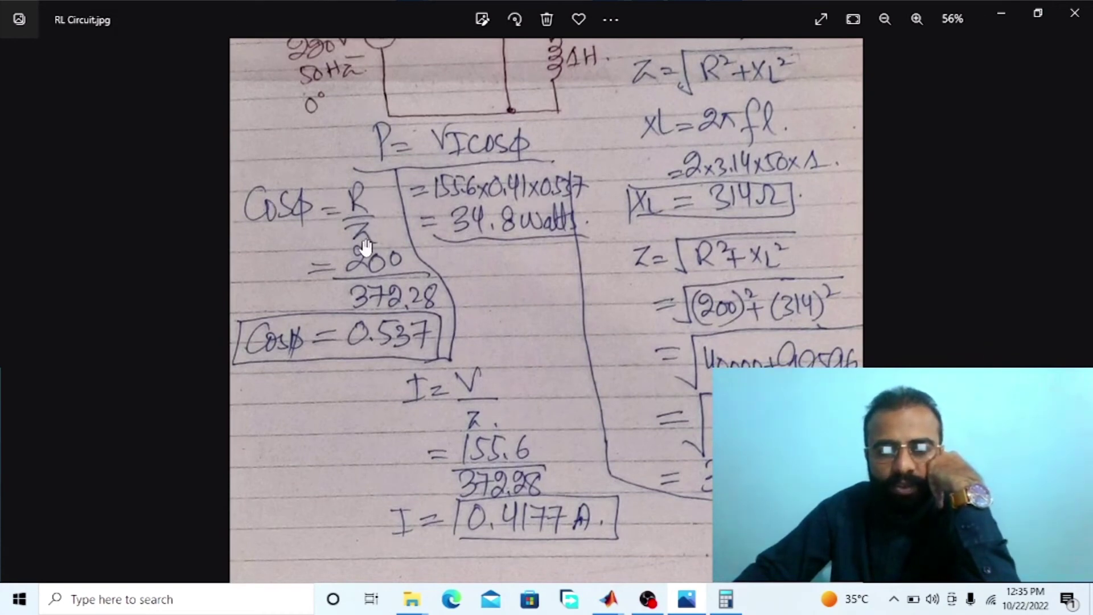
pyautogui.moveTo(615, 220); pyautogui.dragTo(692, 327)
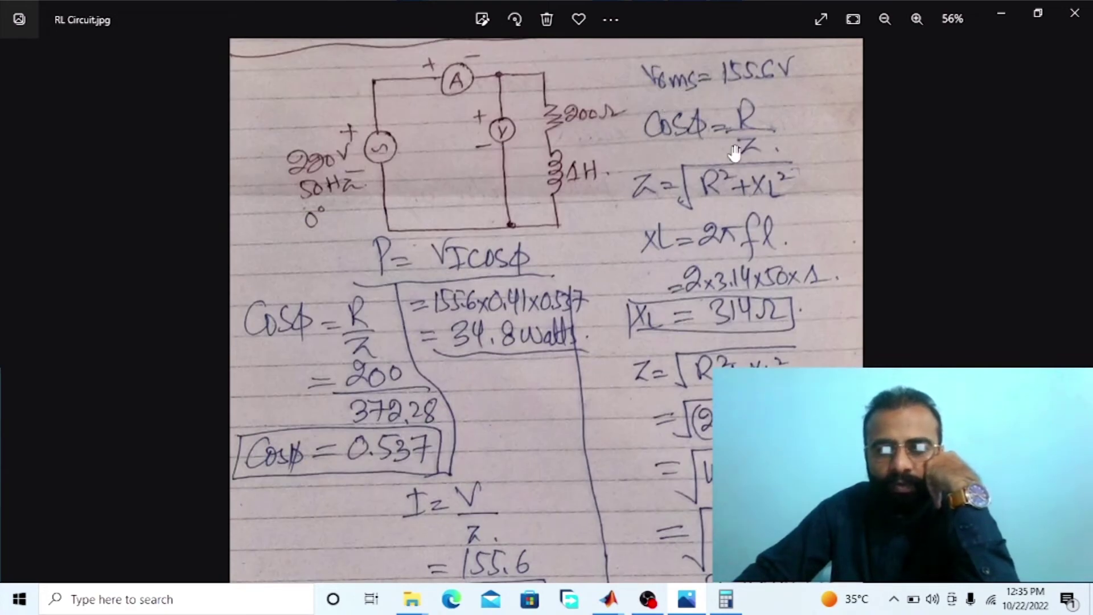
pyautogui.click(685, 596)
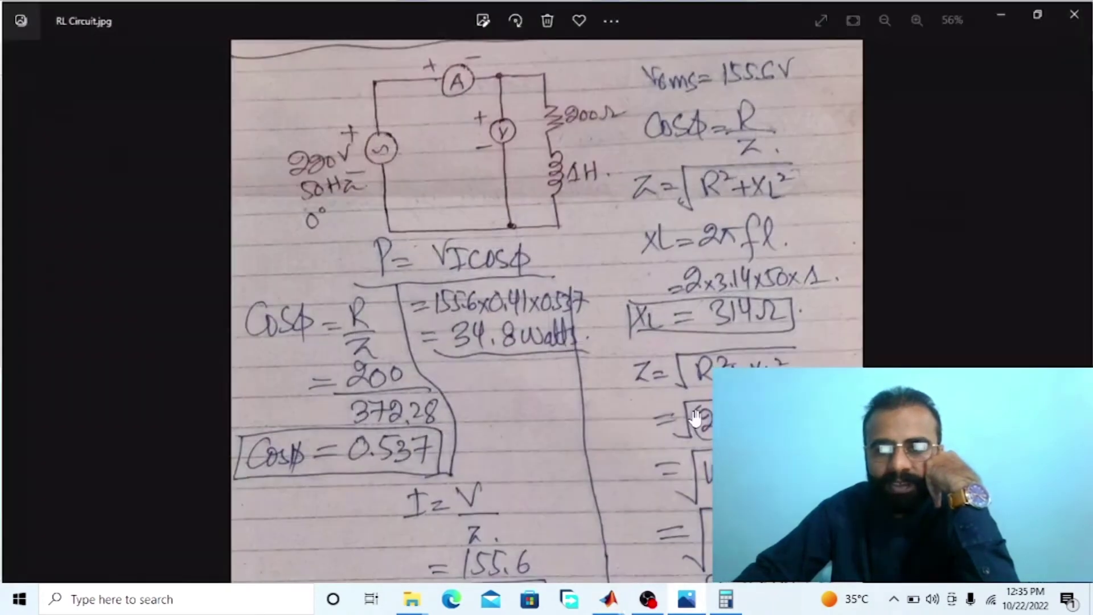
# Bring the RL Circuit.jpg calculations photo back in front from the taskbar
pyautogui.click(686, 598)
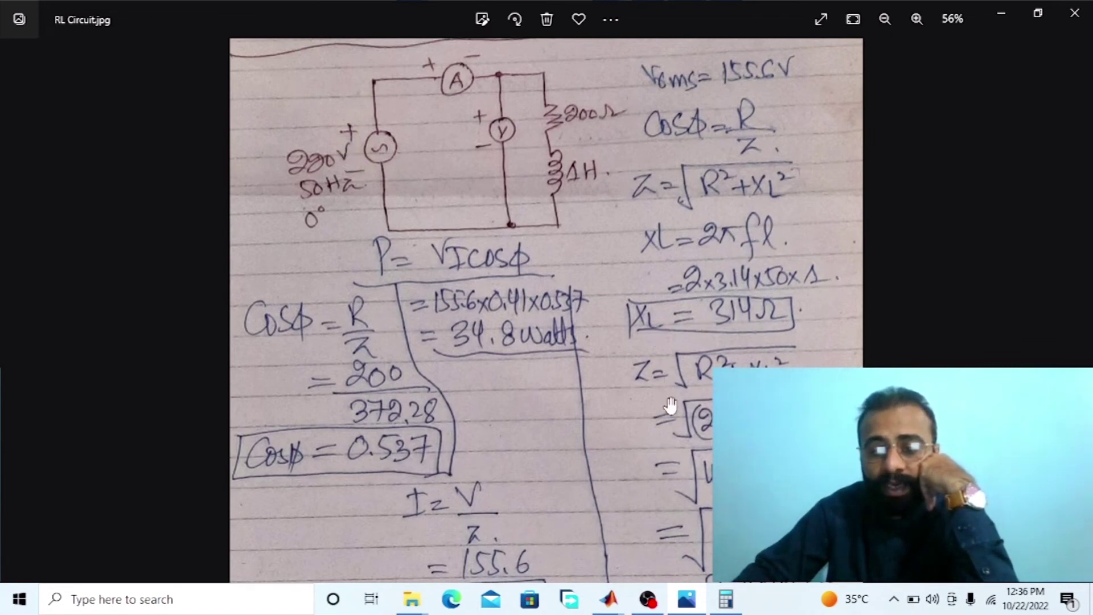
# Pan the calculations photo between the circuit diagram and the I = 0.4177 A result
pyautogui.moveTo(667, 404); pyautogui.dragTo(653, 295)
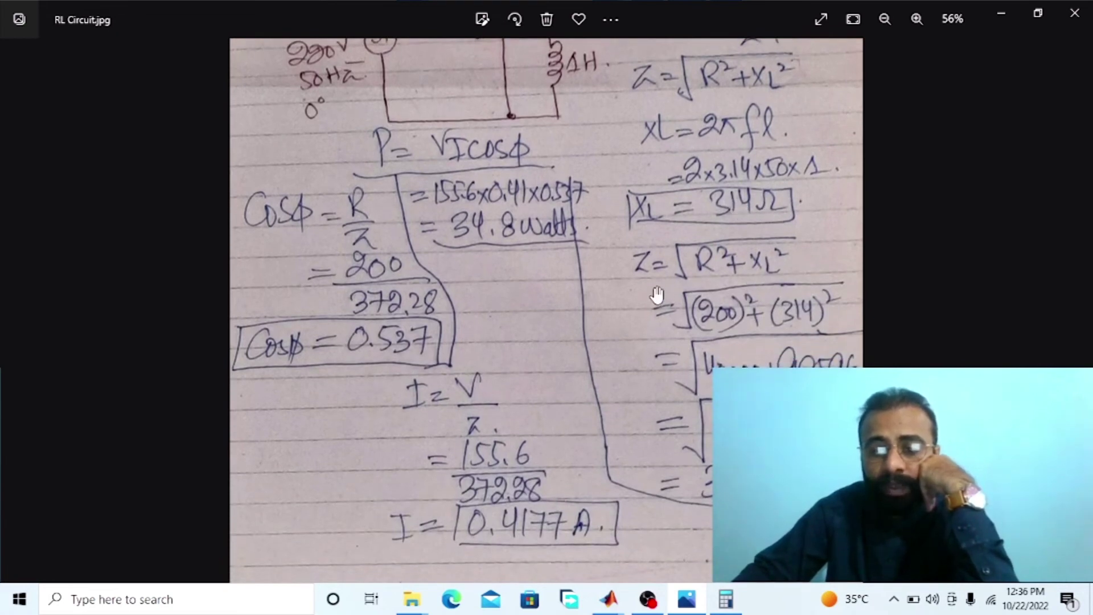
pyautogui.moveTo(785, 285); pyautogui.dragTo(769, 336)
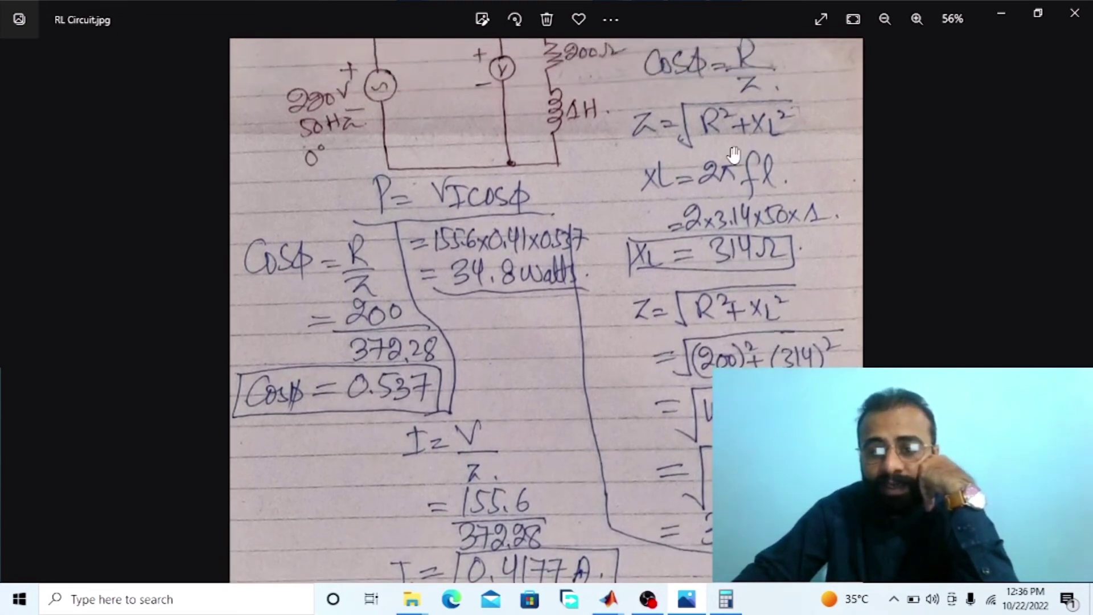
pyautogui.moveTo(795, 231); pyautogui.dragTo(772, 177)
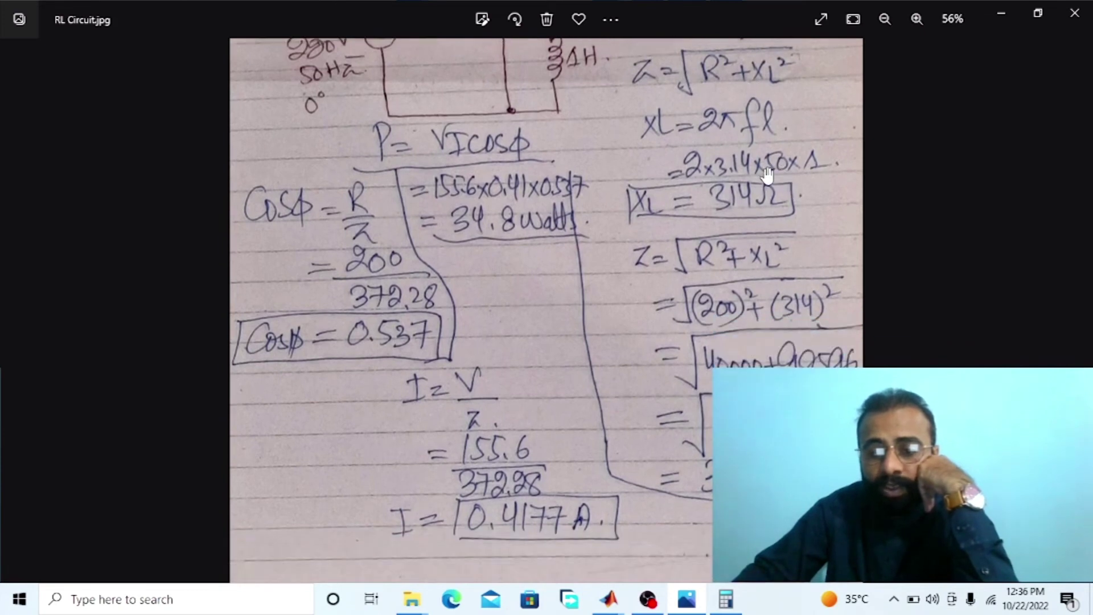
pyautogui.moveTo(667, 240); pyautogui.dragTo(669, 328)
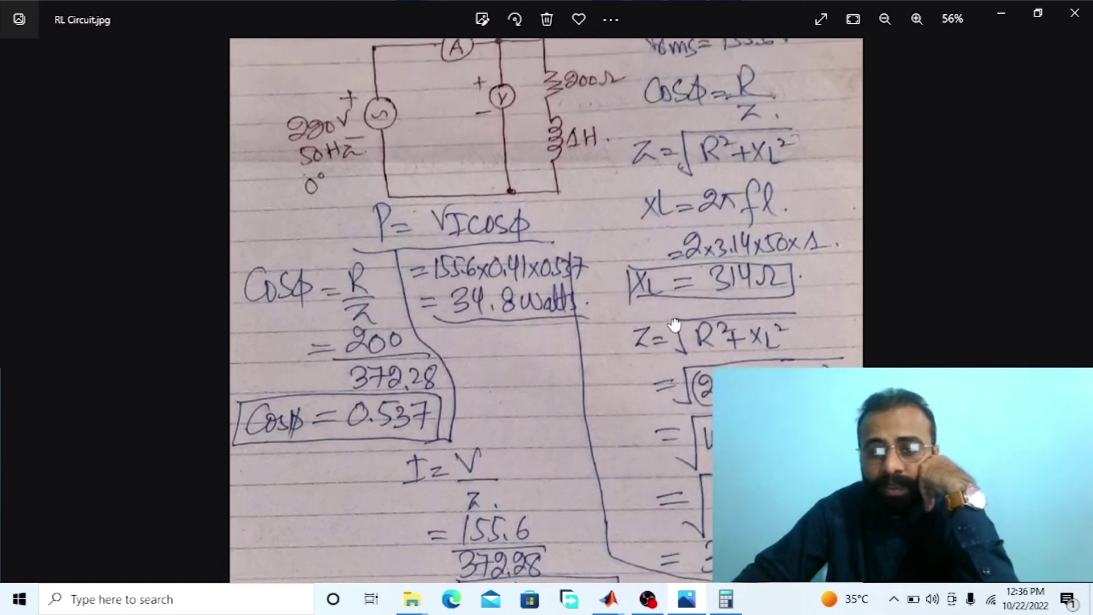
pyautogui.moveTo(779, 323); pyautogui.dragTo(775, 254)
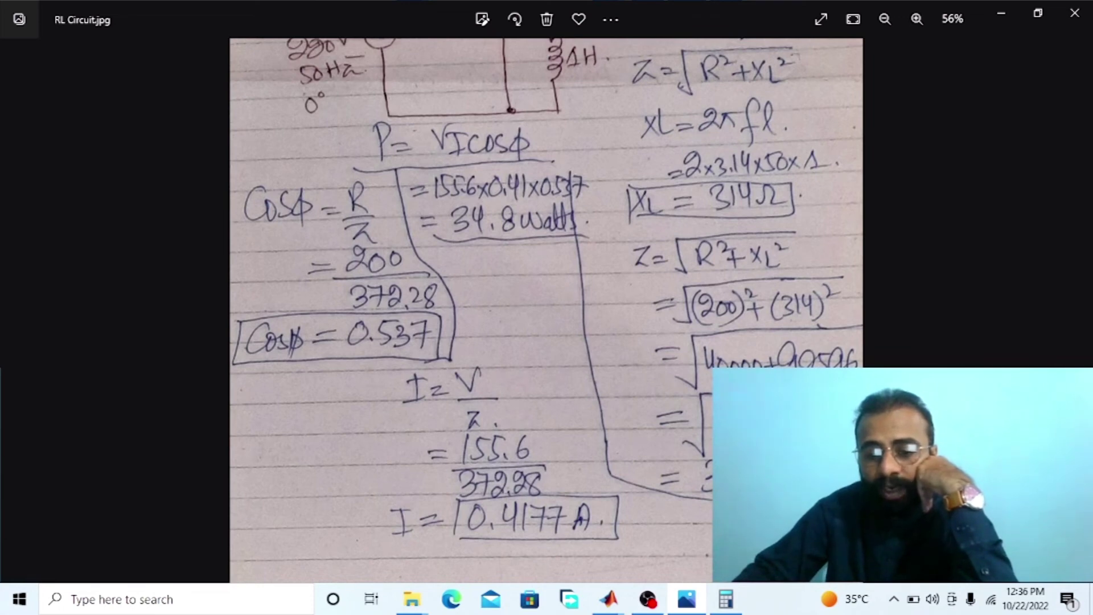
# Zoom through the handwritten working, then minimise Photos to return to the RLAC model
pyautogui.scroll(2, 751, 342)
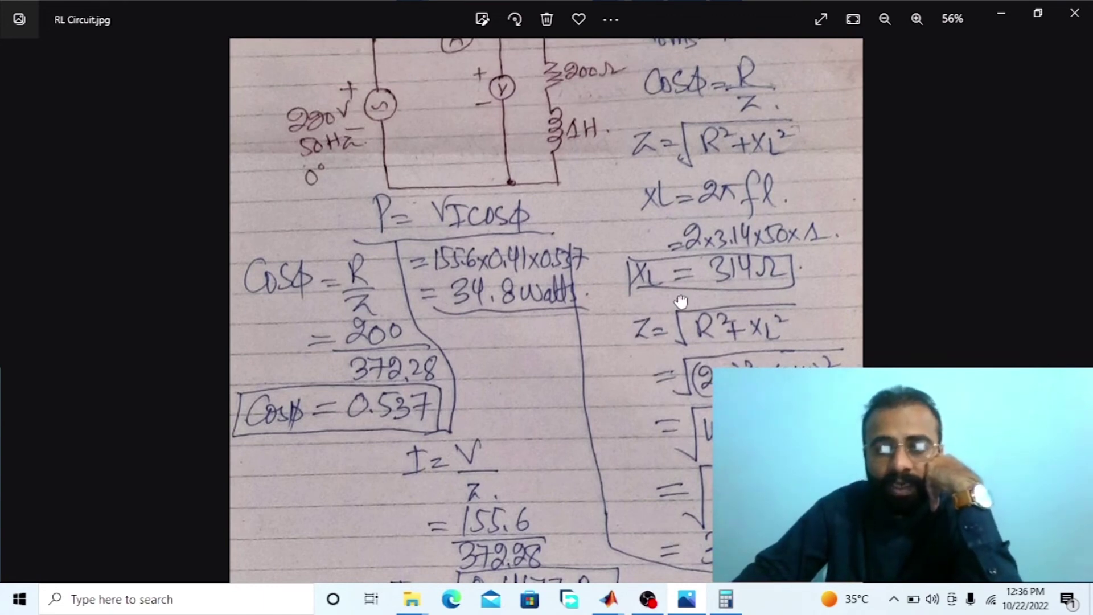
pyautogui.scroll(1, 572, 140)
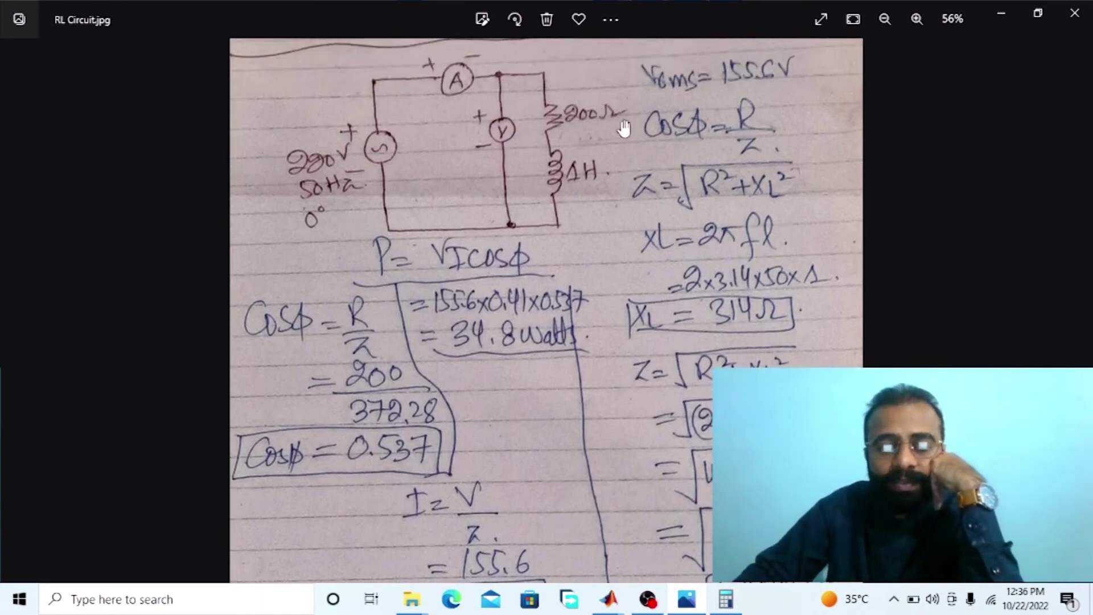
pyautogui.scroll(-2, 513, 319)
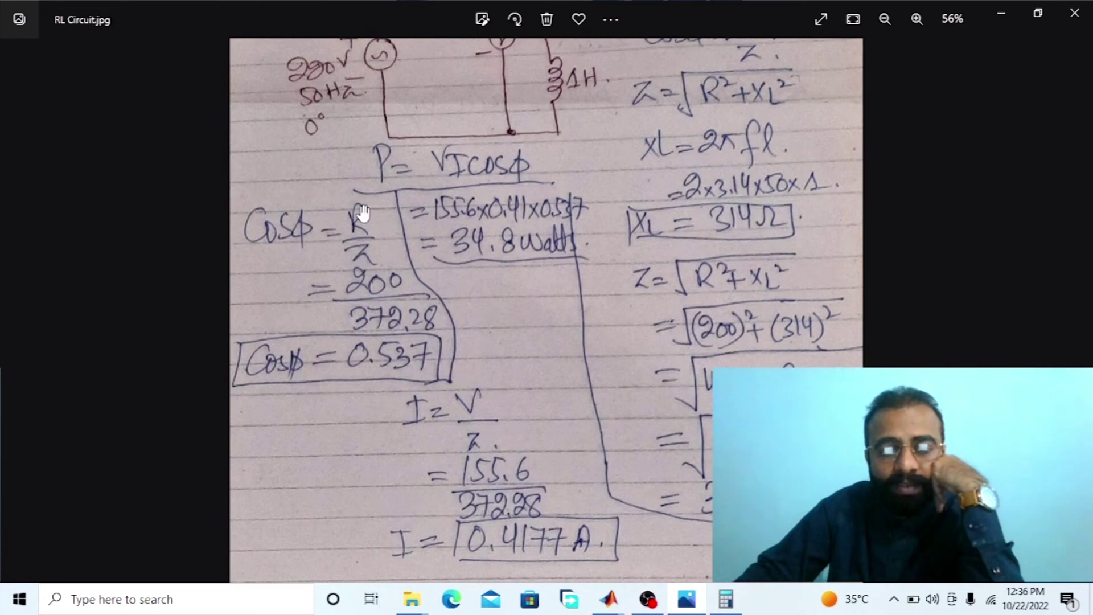
pyautogui.scroll(2, 548, 276)
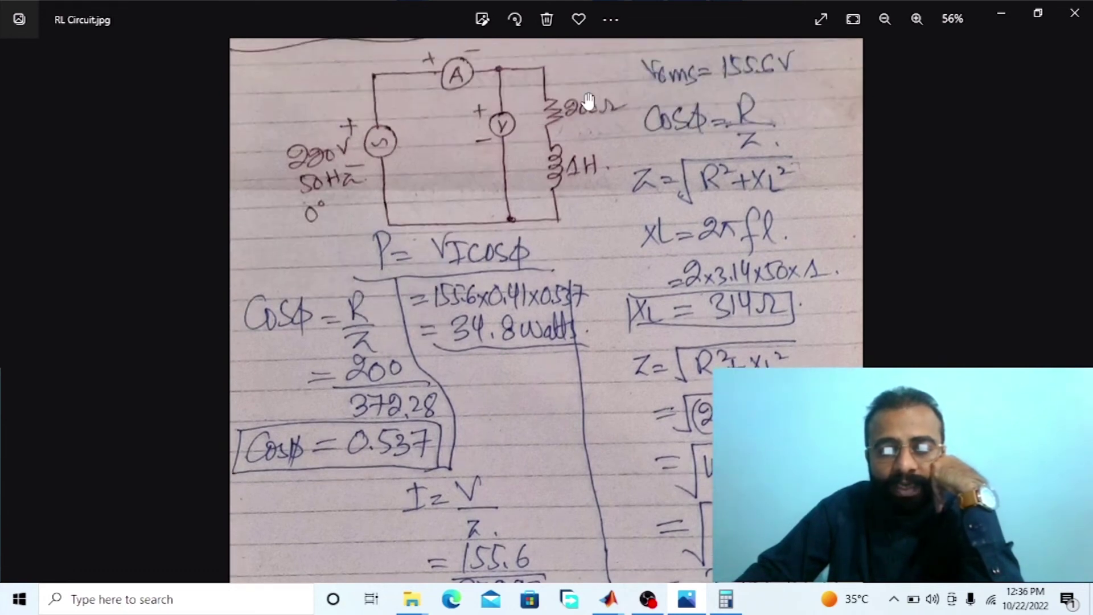
pyautogui.scroll(-2, 603, 96)
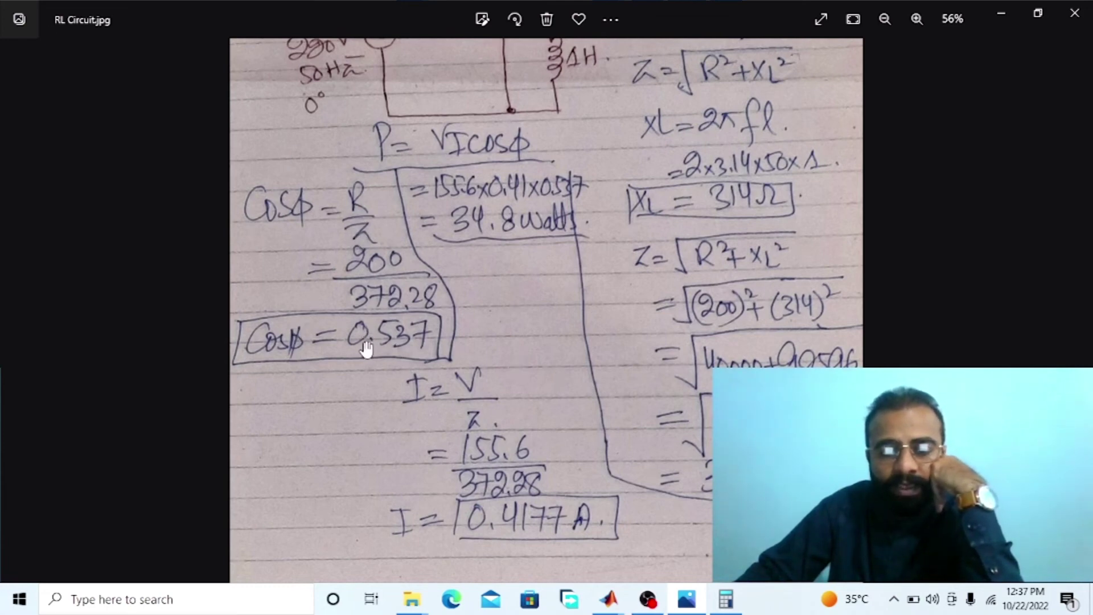
pyautogui.click(686, 599)
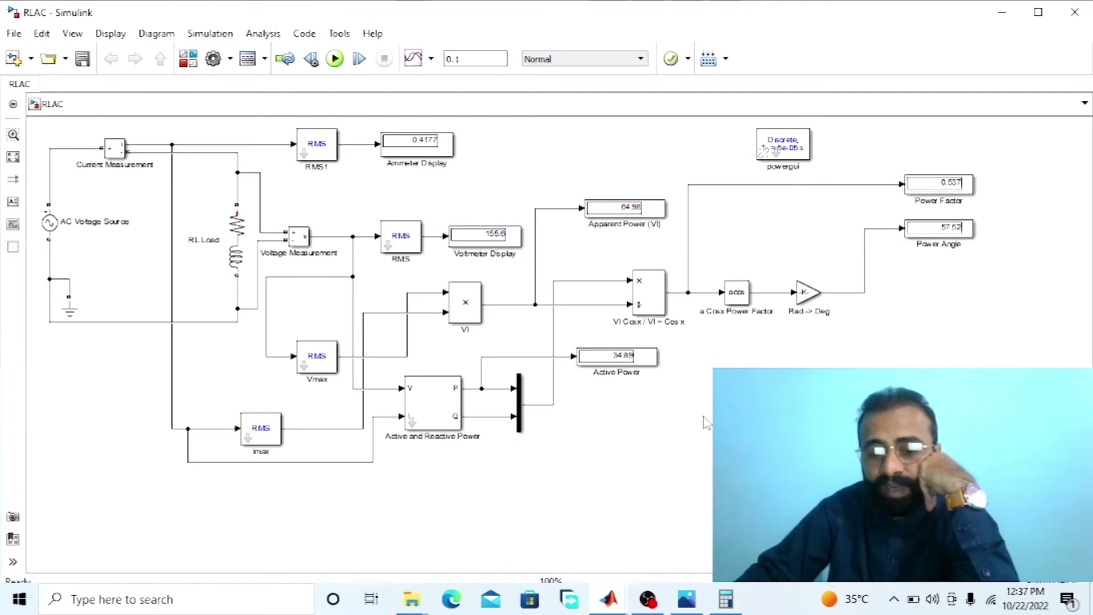
# Reopen the calculations photo to check the circuit diagram, then return to the model
pyautogui.click(686, 600)
pyautogui.scroll(2, 463, 288)
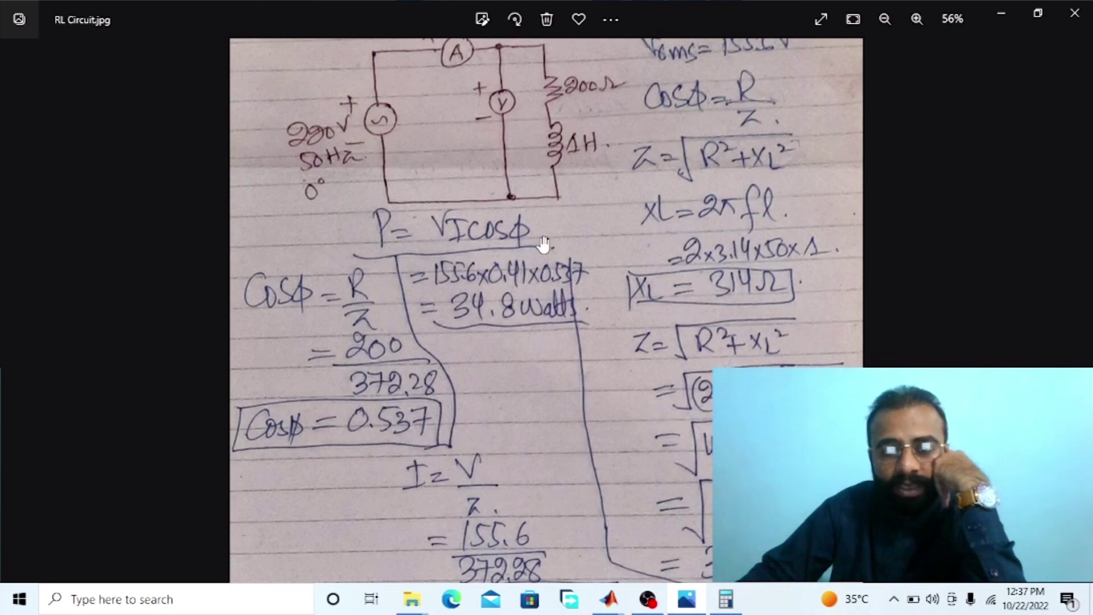
pyautogui.moveTo(543, 244); pyautogui.dragTo(538, 294)
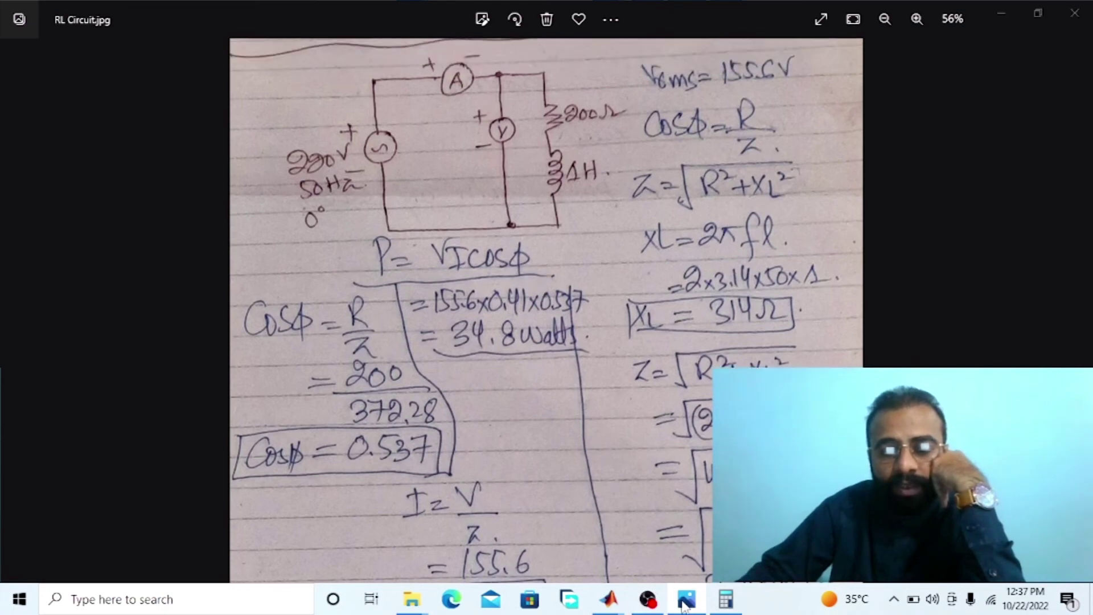
pyautogui.click(687, 604)
# Select the Voltmeter, Ammeter and Power Factor displays, then bring the photo back
pyautogui.click(500, 235)
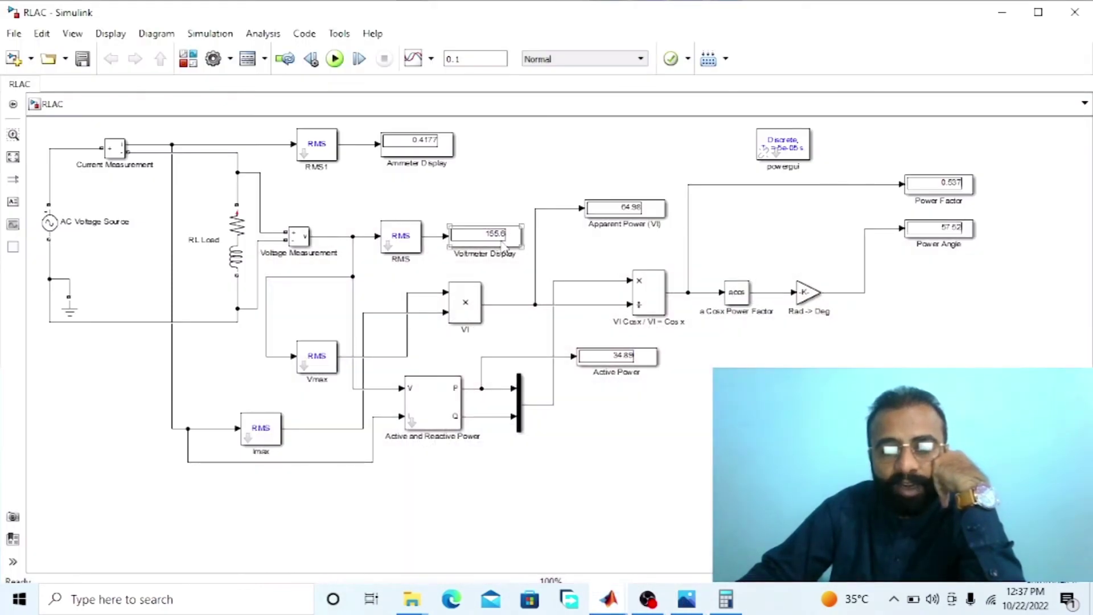
pyautogui.click(427, 158)
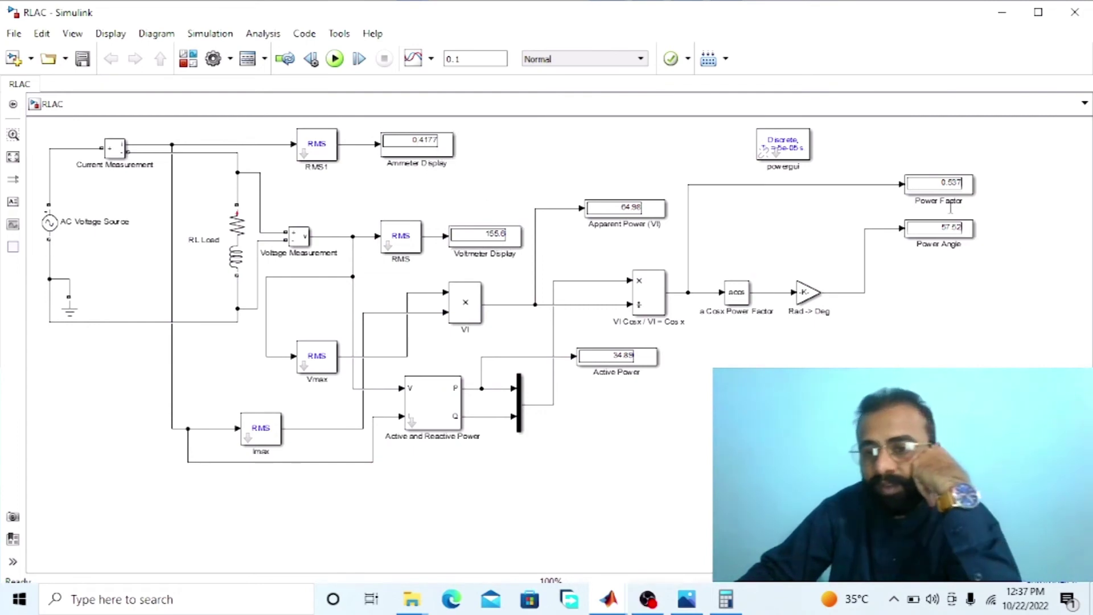
pyautogui.click(947, 198)
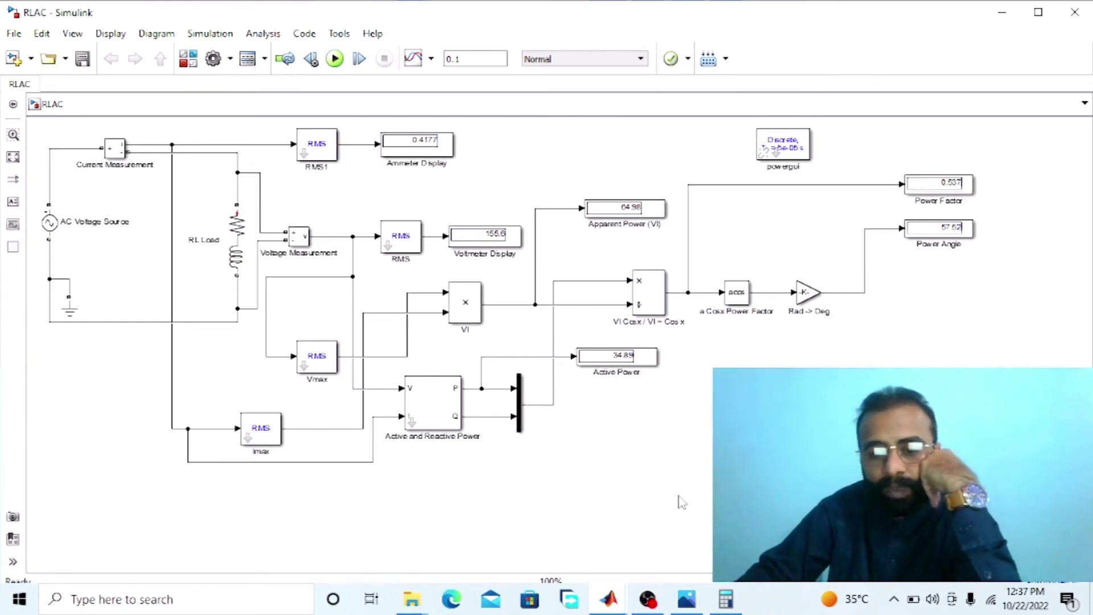
pyautogui.click(687, 599)
pyautogui.scroll(-1, 554, 333)
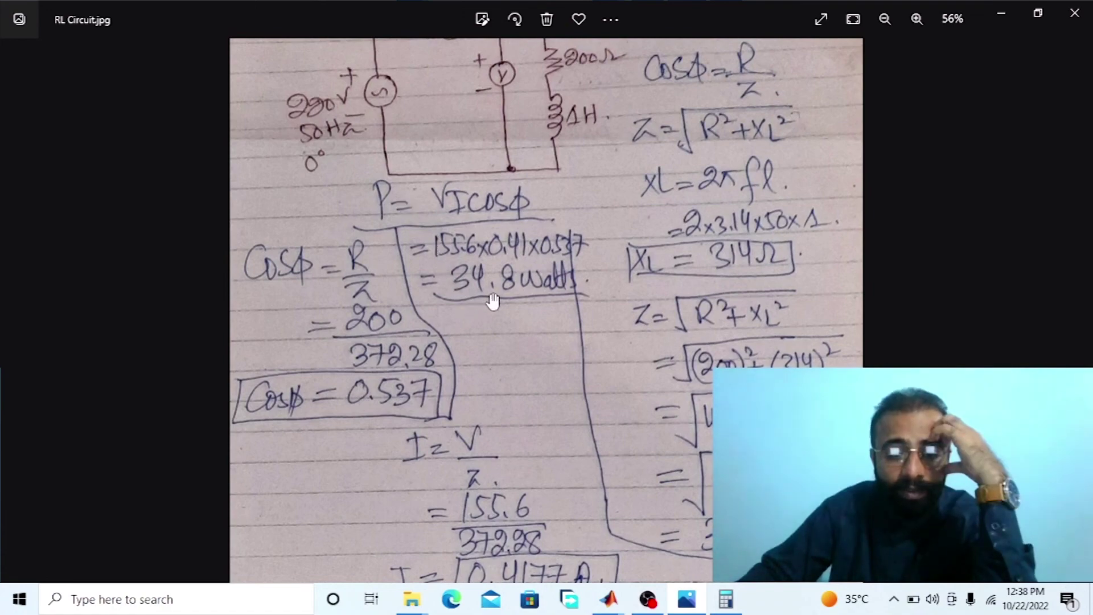
# Minimise Windows Photos to show the RLAC model's 34.89 active power reading
pyautogui.click(692, 605)
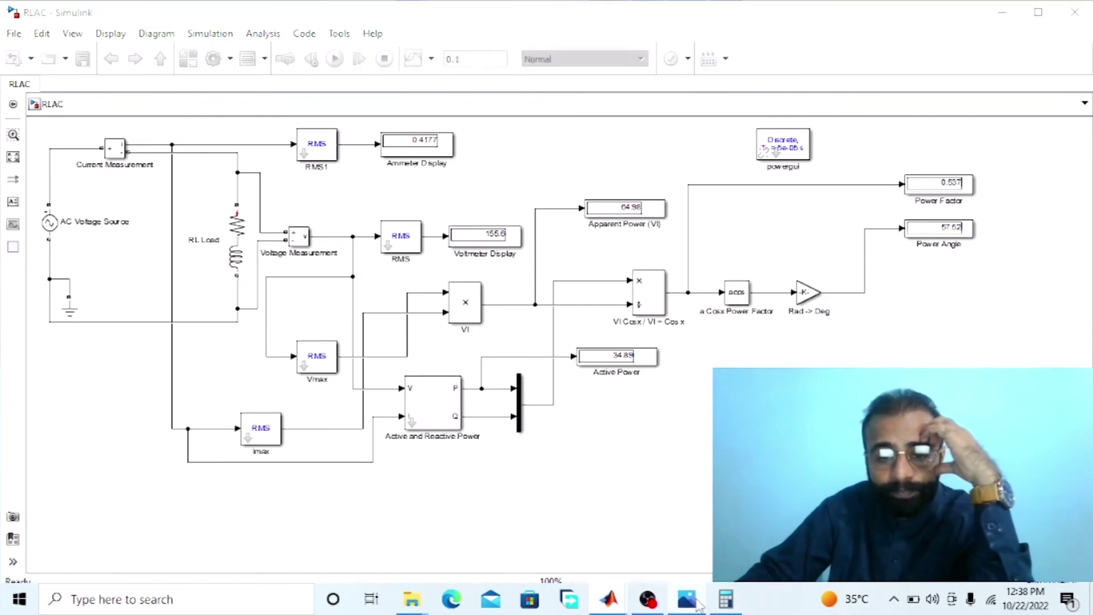
# Select the Voltmeter Display and RMS1 blocks, then bring RL Circuit.jpg back in front
pyautogui.hotkey('alt', 'Tab')
pyautogui.hotkey('alt', 'Tab')
pyautogui.click(458, 242)
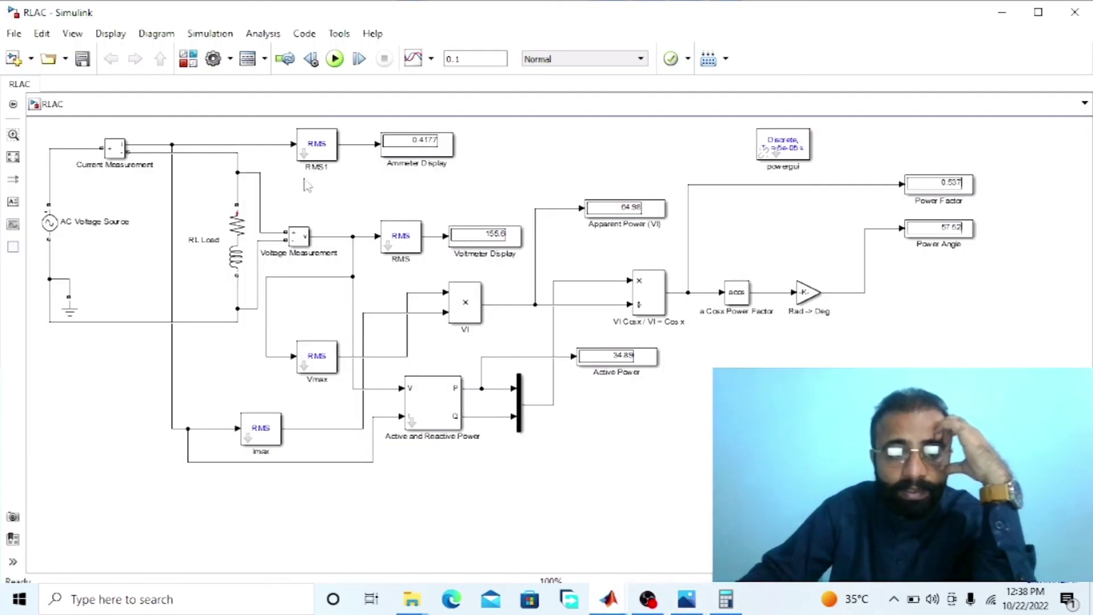
pyautogui.click(111, 163)
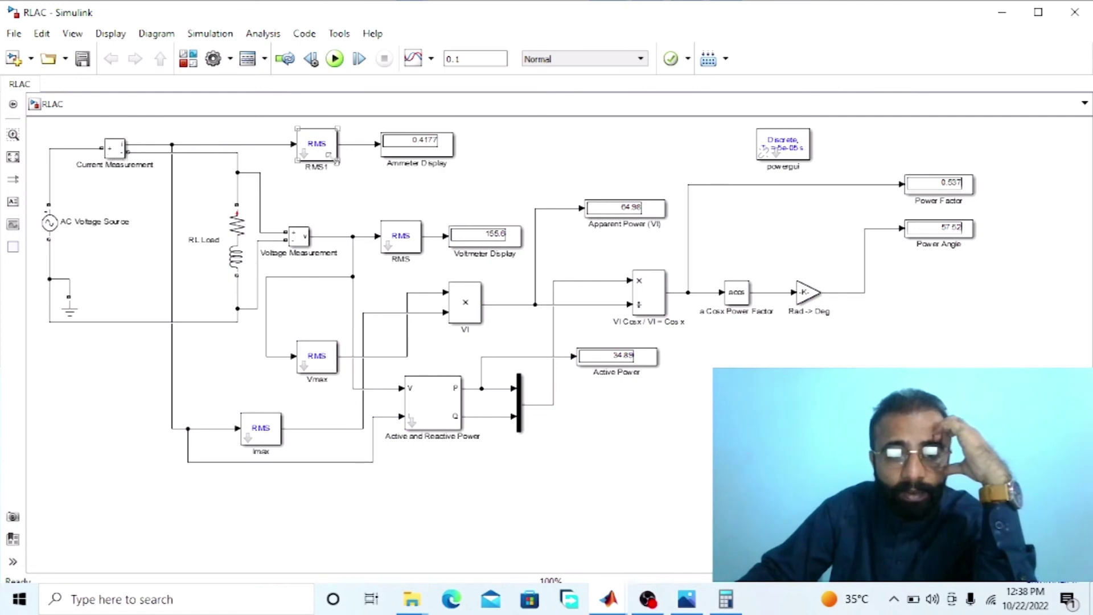
pyautogui.click(181, 169)
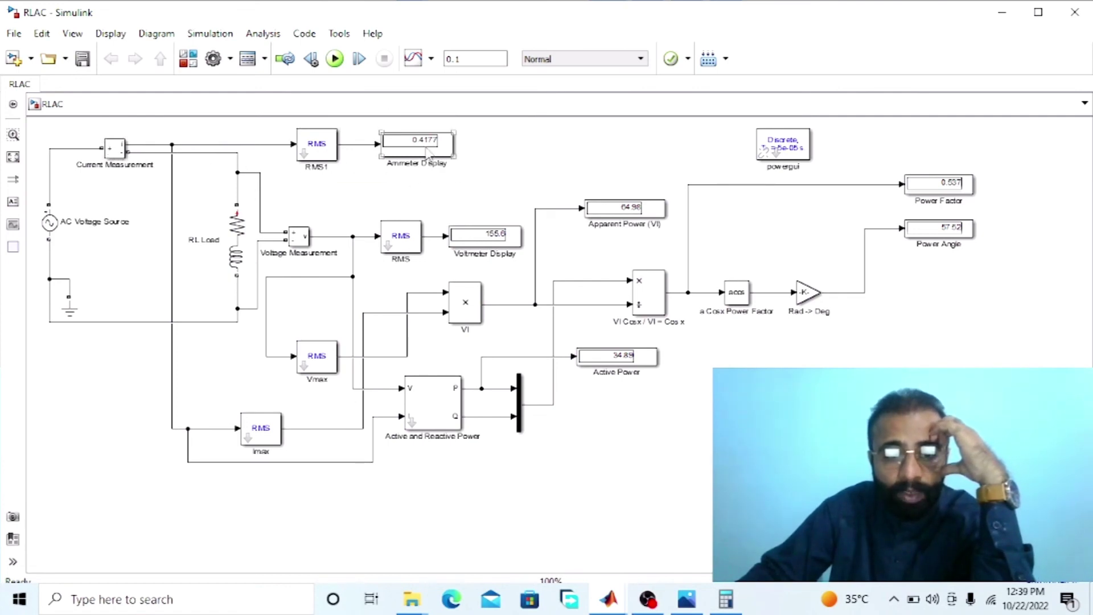
pyautogui.click(687, 598)
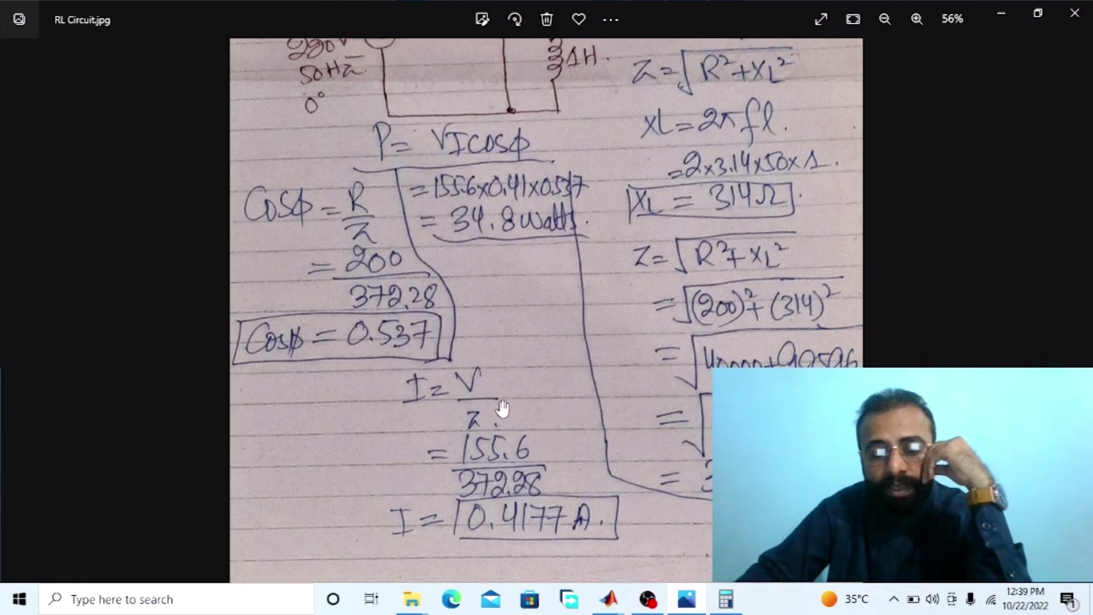
# Review the circuit diagram in the photo, then return to the model's 0.4177 current reading
pyautogui.moveTo(559, 319); pyautogui.dragTo(541, 445)
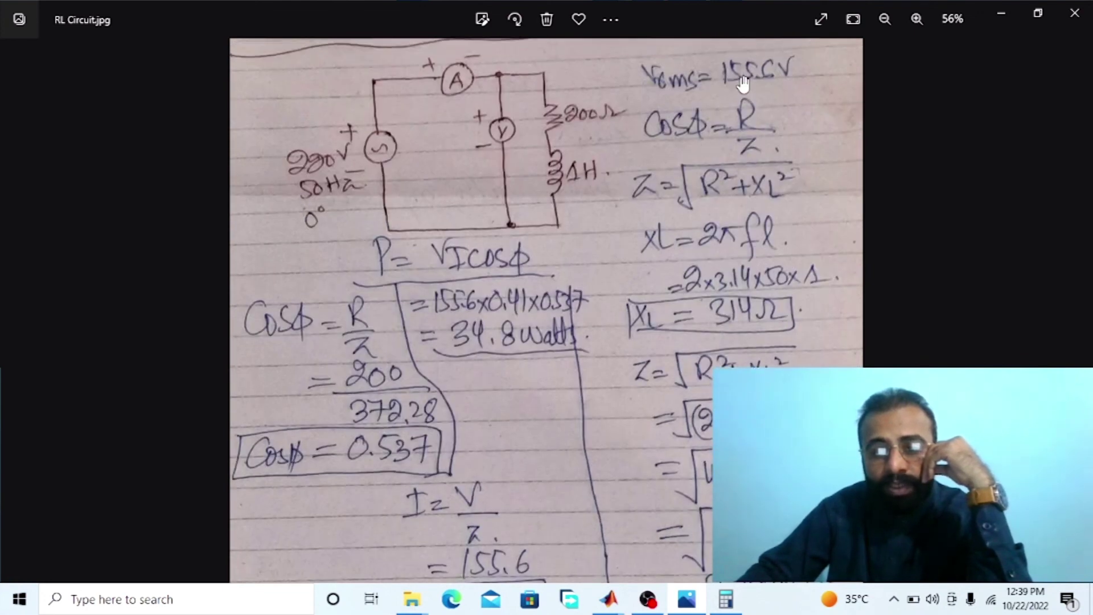
pyautogui.scroll(-2, 683, 276)
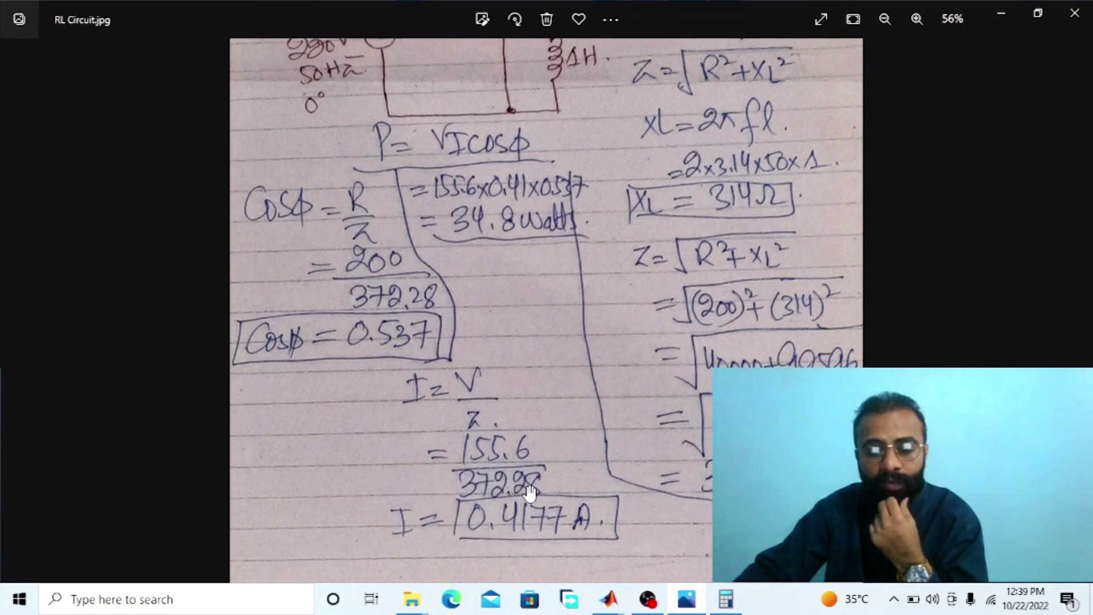
pyautogui.click(649, 599)
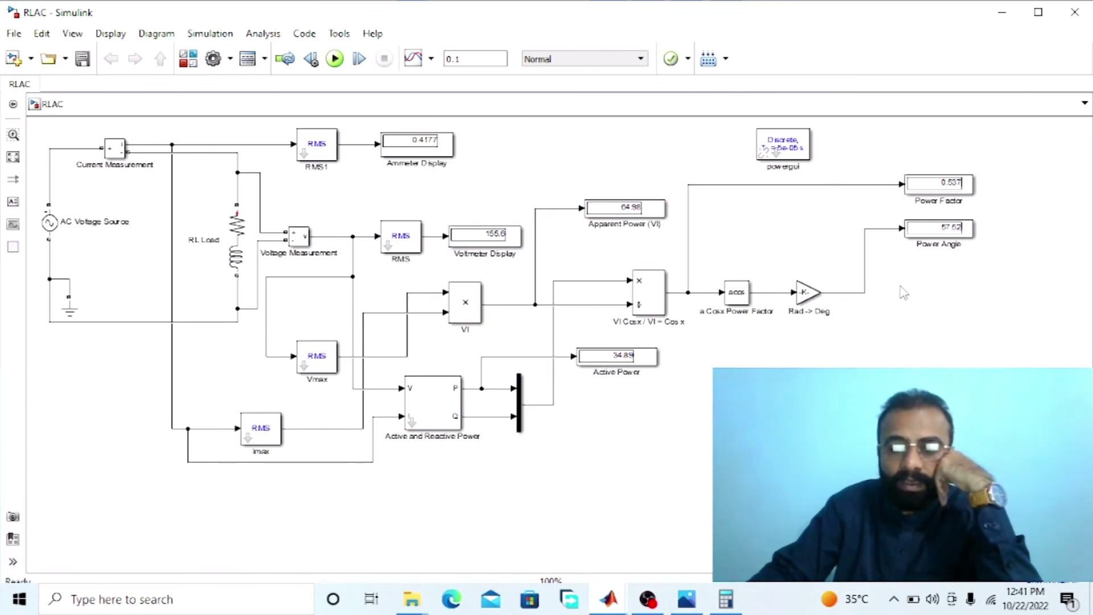
# Compute 34.89 ÷ 64.98 ≈ 0.5369 in Calculator to confirm the 0.537 power factor
pyautogui.click(725, 599)
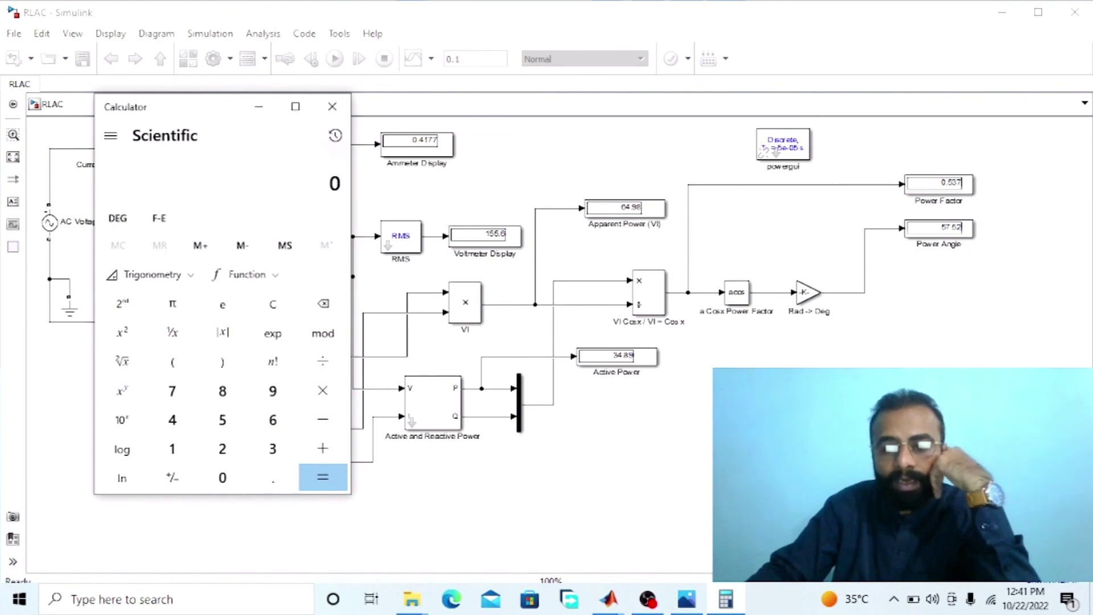
pyautogui.write('34')
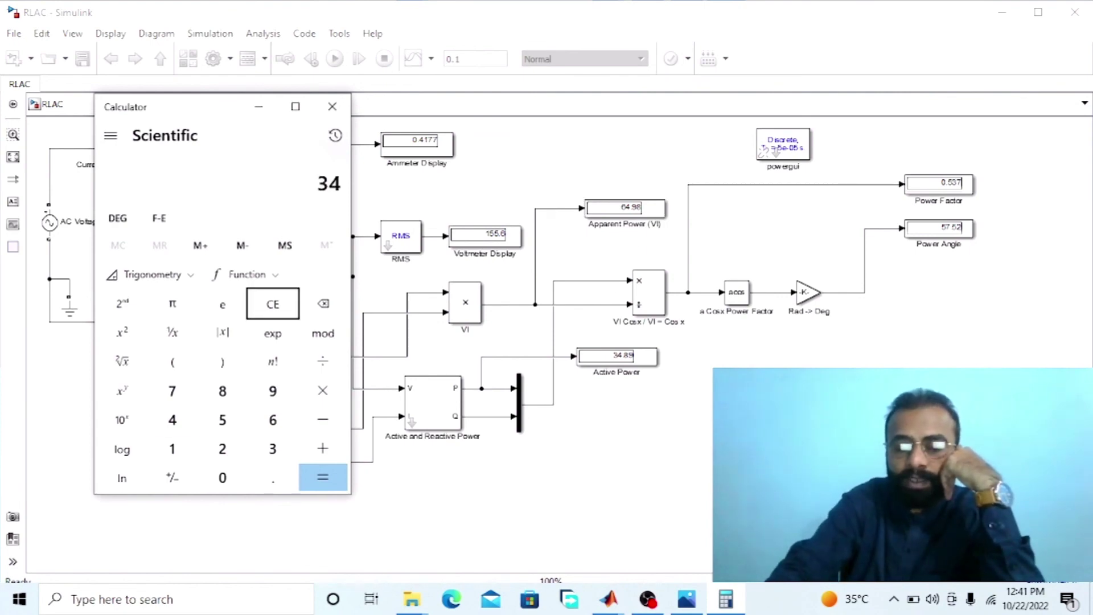
pyautogui.write('.89 ÷ ')
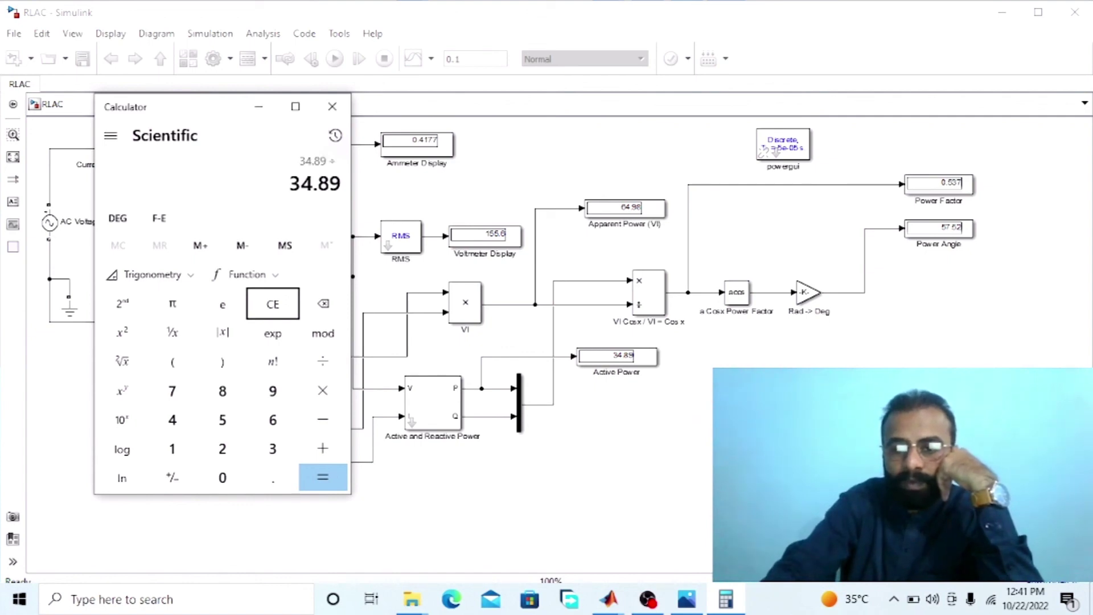
pyautogui.write('64')
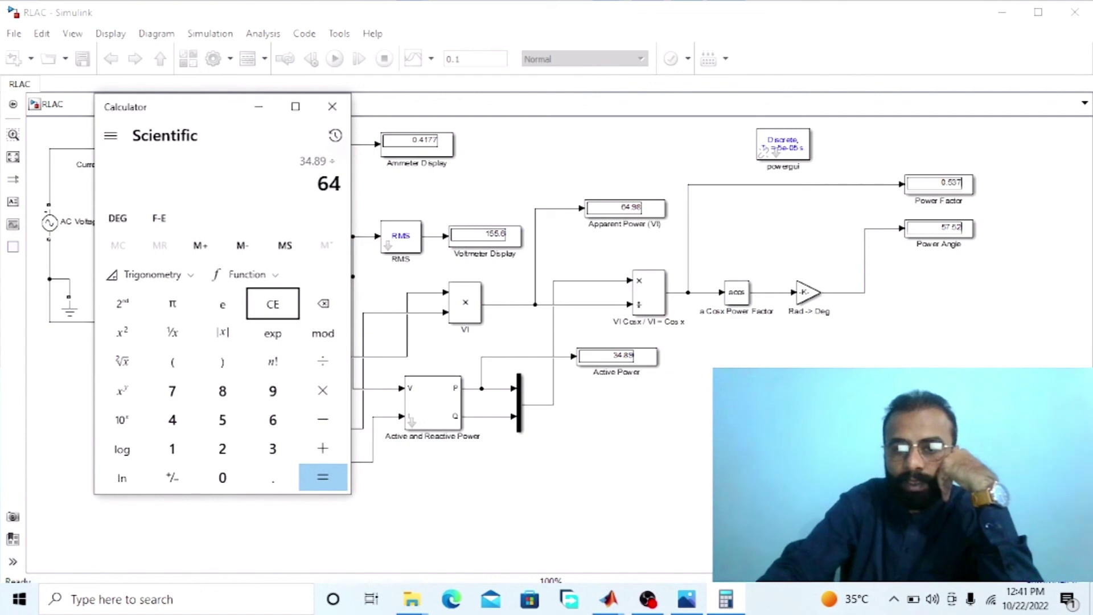
pyautogui.write('.98')
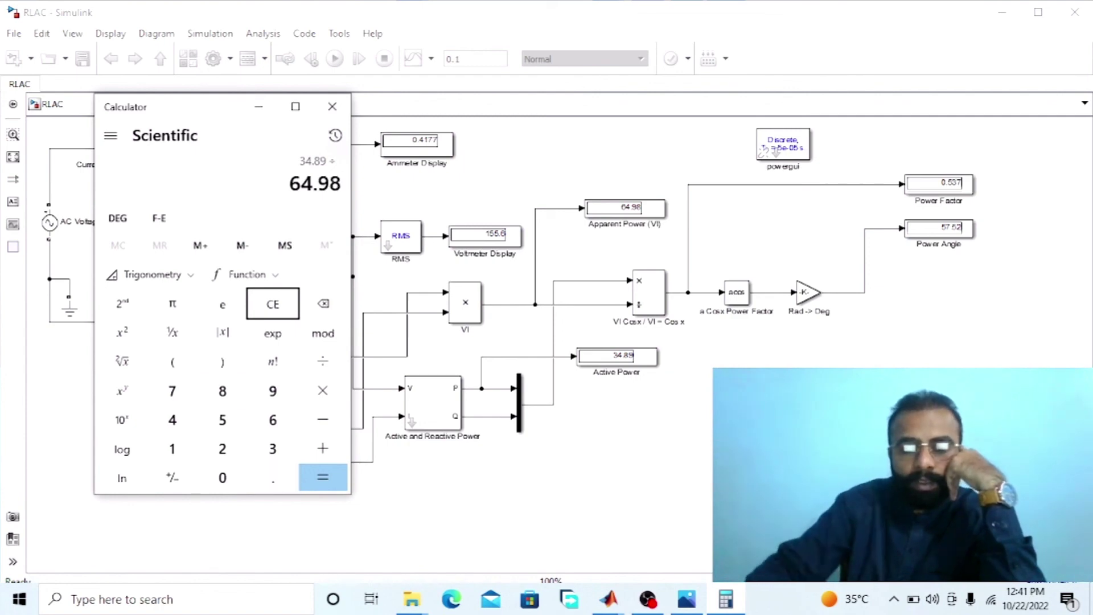
pyautogui.press('Return')
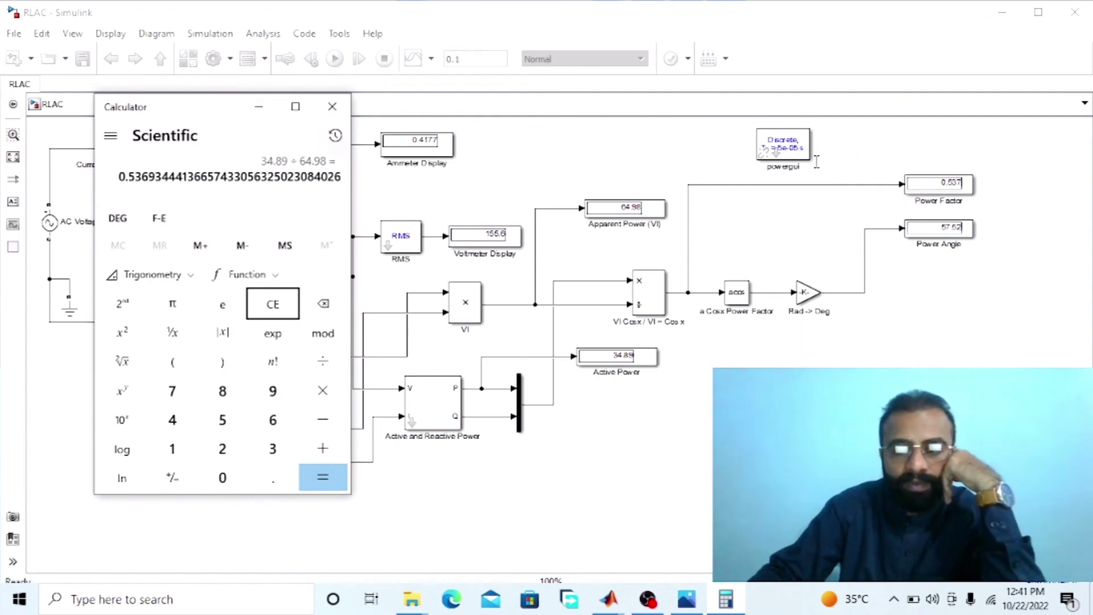
pyautogui.hotkey('alt', 'Tab')
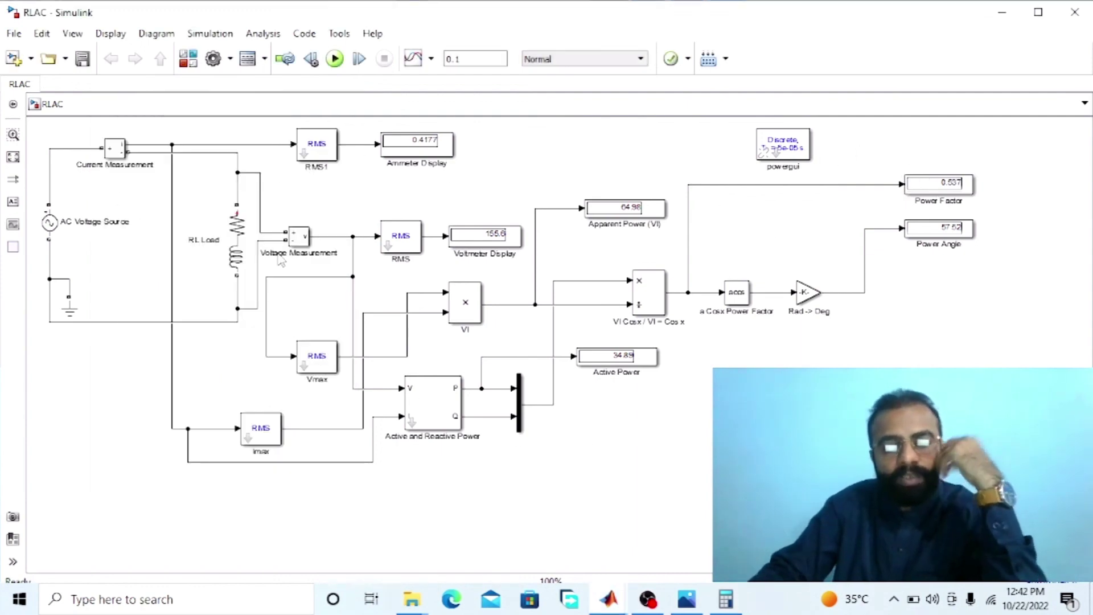